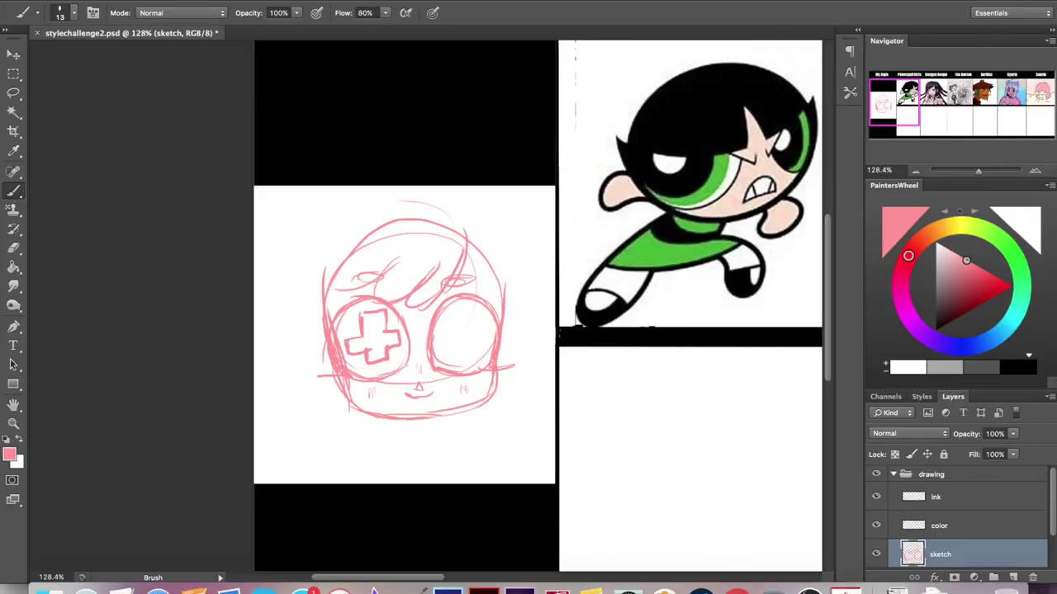
Sketch the beret, the wavy hair beside the face, the second eye's cross pupil and the neck in pink.
left_click_drag(320, 289, 433, 208)
left_click_drag(505, 244, 512, 317)
left_click_drag(467, 239, 500, 351)
left_click_drag(505, 314, 525, 364)
left_click_drag(355, 239, 516, 285)
left_click_drag(382, 195, 293, 372)
left_click_drag(357, 365, 334, 445)
left_click_drag(322, 351, 287, 409)
left_click_drag(520, 347, 487, 434)
left_click_drag(445, 220, 523, 289)
left_click_drag(338, 251, 357, 241)
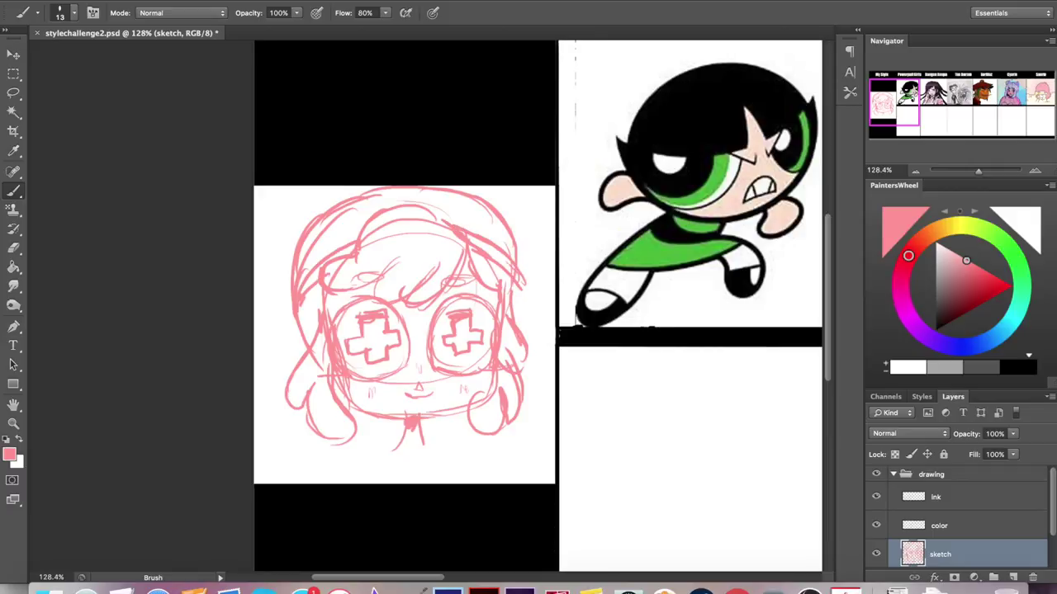
Sketch the two tied pigtails at the shoulders, the high collar and the shoulder lines.
left_click_drag(484, 417, 424, 442)
left_click_drag(350, 442, 291, 453)
left_click_drag(479, 421, 512, 450)
mouse_move(291, 425)
left_mouse_down()
mouse_move(304, 449)
mouse_move(271, 444)
mouse_move(302, 477)
left_mouse_up()
mouse_move(513, 429)
left_mouse_down()
mouse_move(549, 463)
mouse_move(560, 454)
left_mouse_up()
left_click_drag(503, 436, 485, 469)
left_click_drag(406, 435, 382, 459)
mouse_move(427, 436)
left_mouse_down()
mouse_move(364, 463)
mouse_move(349, 488)
left_mouse_up()
left_click_drag(451, 459, 490, 484)
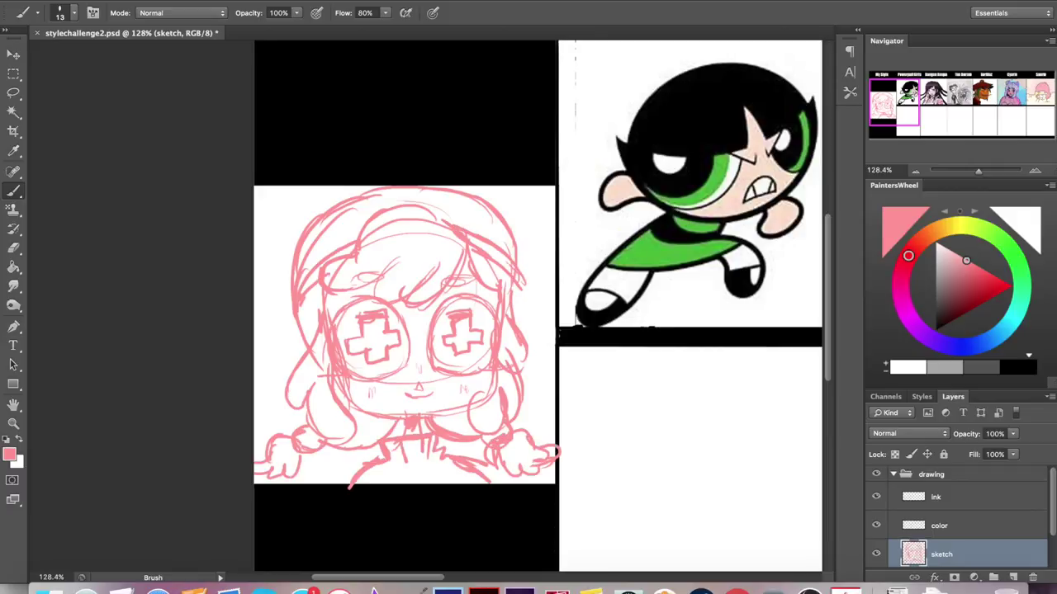
Refine the pink sketch by reworking the beret's puffed outline and band and strengthening the eye outline.
left_click_drag(353, 240, 377, 213)
left_click_drag(375, 218, 451, 210)
left_click_drag(347, 327, 405, 351)
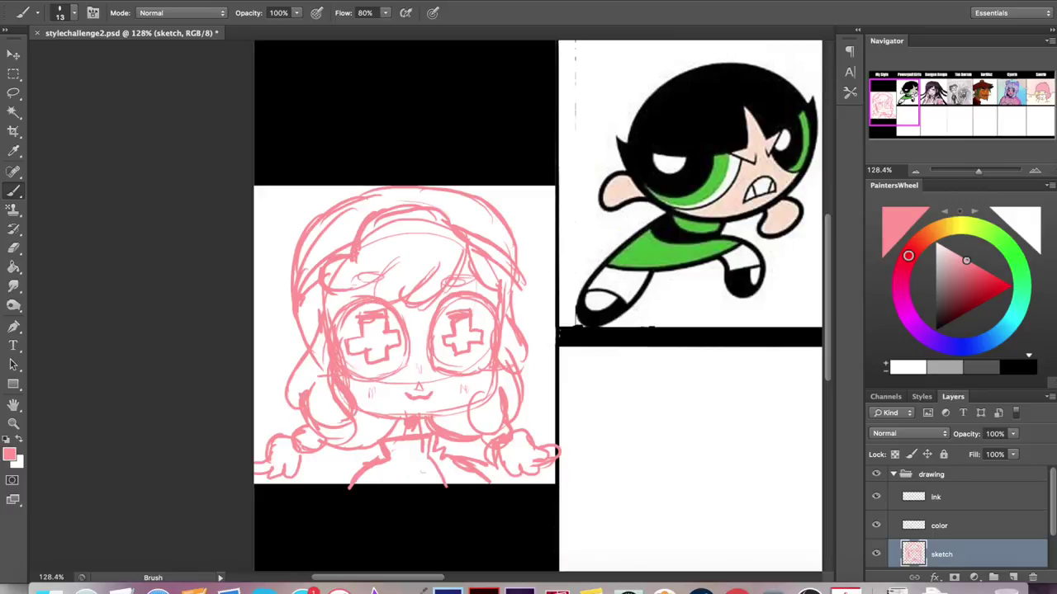
left_click_drag(398, 205, 421, 199)
left_click_drag(468, 236, 514, 267)
left_click_drag(302, 233, 278, 284)
left_click_drag(512, 232, 527, 267)
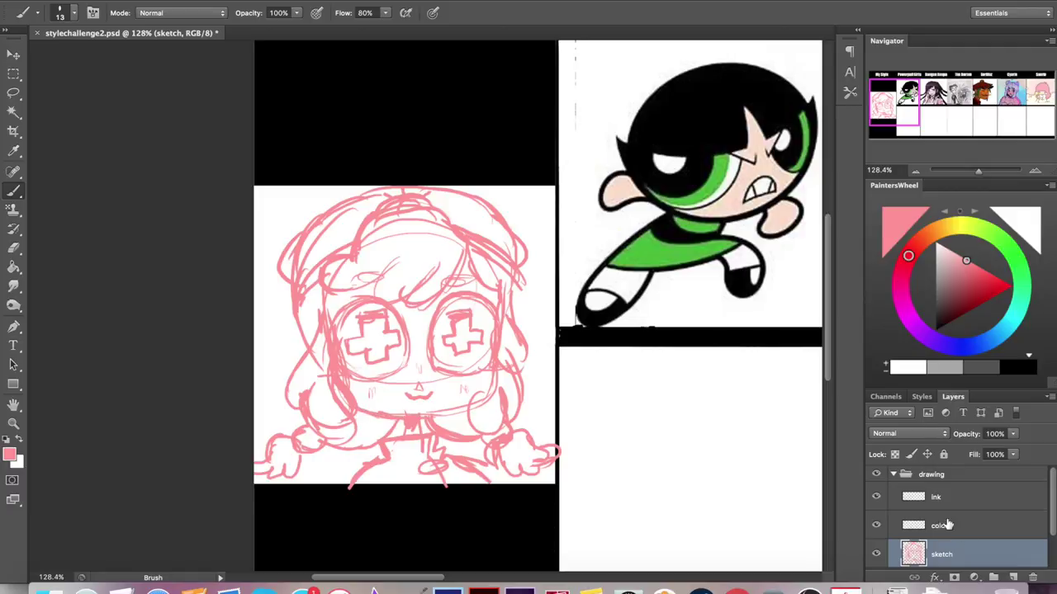
Fade the sketch and ink the nose, mouth and cheek hatching in black on the ink layer.
key("3")
left_click(936, 497)
scroll(397, 330, "up", 4)
key("d")
mouse_move(322, 333)
left_mouse_down()
mouse_move(372, 335)
mouse_move(355, 320)
left_mouse_up()
key("ctrl+z")
left_click_drag(345, 284, 350, 294)
left_click_drag(426, 307, 441, 332)
left_click_drag(246, 318, 259, 342)
Ink the left eye's thick outline, its outer lash and its cross pupil.
mouse_move(234, 151)
left_mouse_down()
mouse_move(325, 277)
mouse_move(217, 290)
left_mouse_up()
left_click_drag(183, 198, 181, 272)
mouse_move(216, 289)
left_mouse_down()
mouse_move(147, 300)
mouse_move(322, 274)
left_mouse_up()
mouse_move(281, 206)
left_mouse_down()
mouse_move(250, 190)
mouse_move(256, 247)
left_mouse_up()
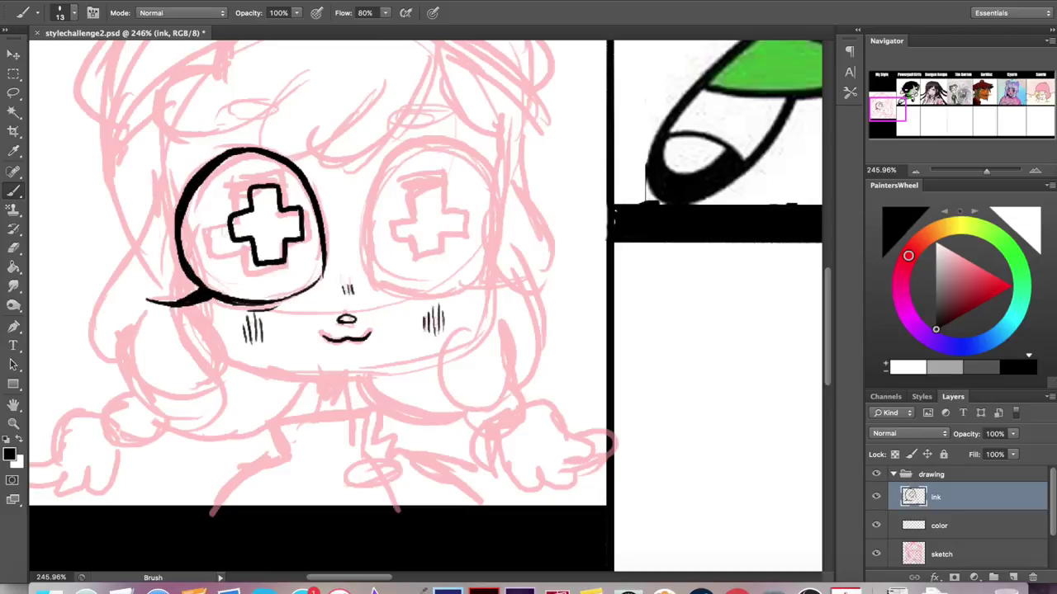
Ink the jaw line, the right eye's outline and the fringe and curls on the right side of the face.
scroll(330, 330, "up", 5)
mouse_move(314, 454)
left_mouse_down()
mouse_move(454, 435)
mouse_move(486, 296)
mouse_move(463, 433)
left_mouse_up()
key("ctrl+z")
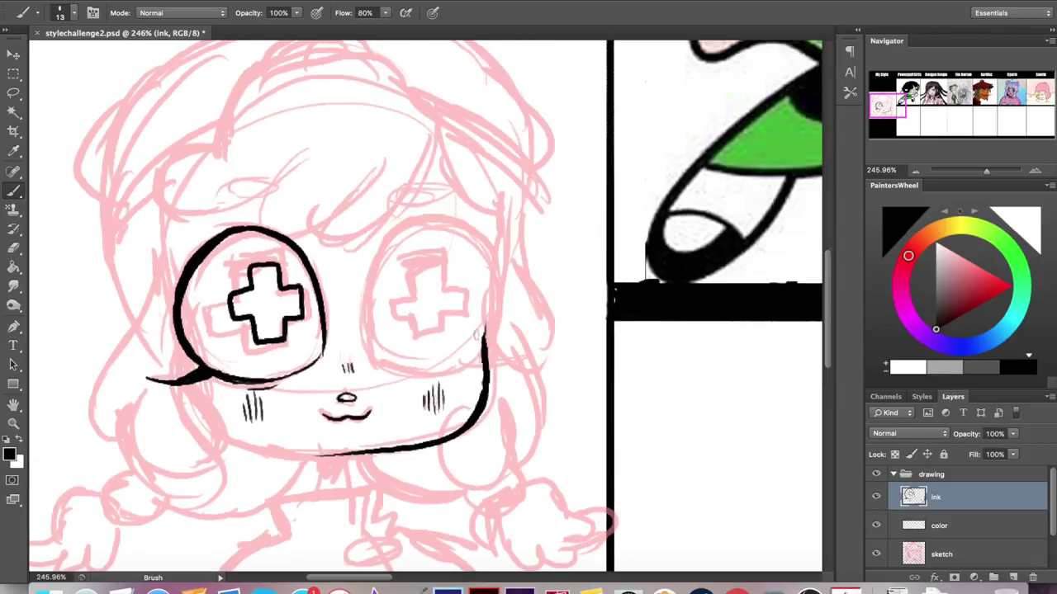
left_click_drag(226, 430, 304, 455)
mouse_move(344, 190)
left_mouse_down()
mouse_move(408, 191)
mouse_move(431, 142)
mouse_move(471, 200)
mouse_move(487, 334)
mouse_move(485, 251)
mouse_move(484, 343)
left_mouse_up()
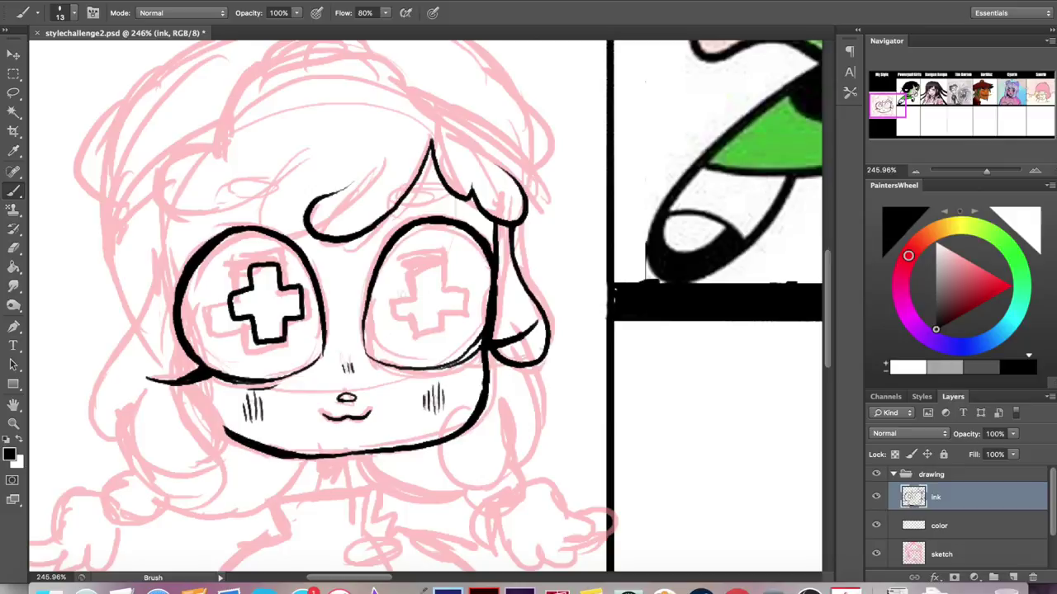
Ink the right eye's cross pupil, the eyebrow, and the fringe and rounded crown of the hair.
left_click_drag(398, 295, 454, 314)
left_click_drag(398, 208, 440, 190)
left_click_drag(267, 235, 304, 150)
left_click_drag(275, 216, 175, 213)
mouse_move(156, 202)
left_mouse_down()
mouse_move(224, 141)
mouse_move(424, 156)
left_mouse_up()
Ink the beret's puffed outline and its band on both sides of the head.
scroll(331, 305, "up", 2)
left_click_drag(247, 107, 218, 188)
mouse_move(421, 149)
left_mouse_down()
mouse_move(545, 251)
mouse_move(521, 126)
left_mouse_up()
left_click_drag(436, 78, 536, 142)
left_click_drag(167, 247, 102, 311)
left_click_drag(153, 233, 120, 263)
left_click_drag(89, 164, 76, 261)
scroll(330, 305, "up", 3)
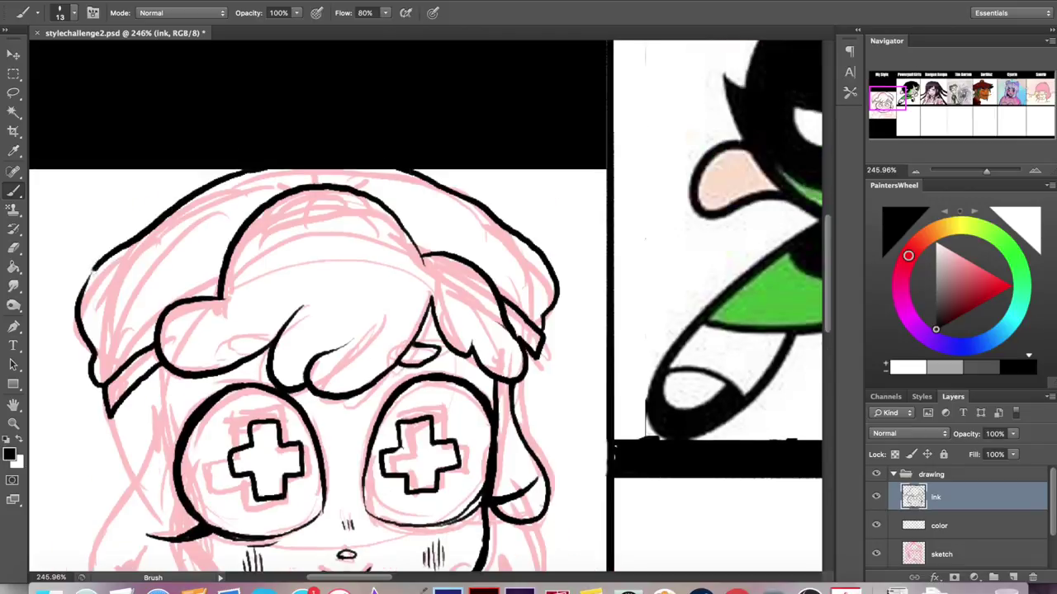
Ink the long curls of hair hanging down the left side of the face.
scroll(330, 330, "down", 5)
left_click_drag(181, 297, 225, 429)
left_click_drag(194, 175, 180, 231)
left_click_drag(131, 347, 203, 413)
left_click_drag(164, 170, 130, 295)
left_click_drag(101, 380, 140, 212)
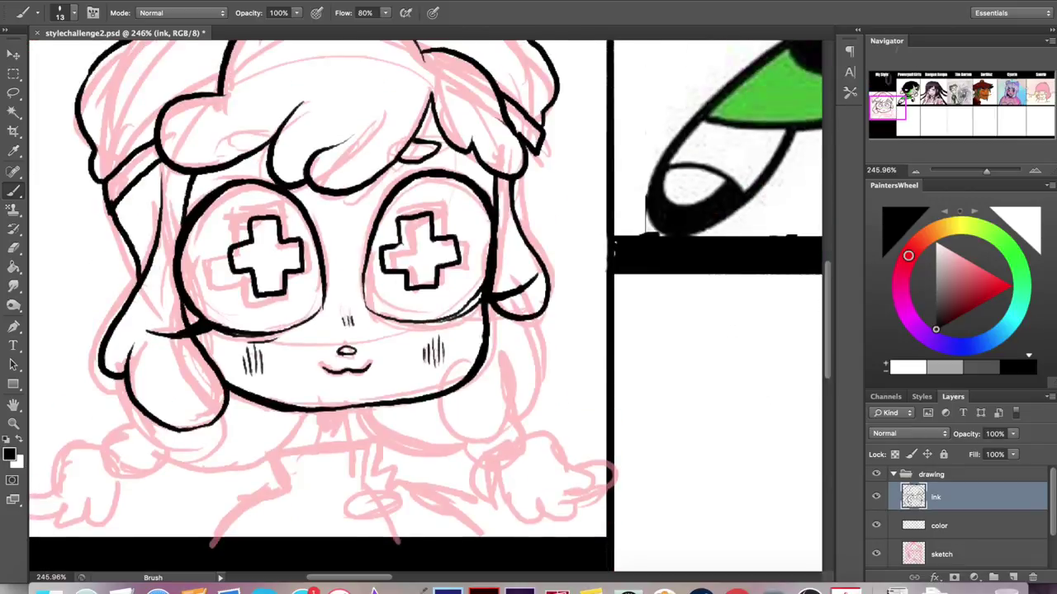
Ink the lower hair and both pigtails, including the ties and tufted ends.
scroll(330, 330, "down", 4)
mouse_move(309, 278)
left_mouse_down()
mouse_move(164, 335)
mouse_move(121, 240)
left_mouse_up()
mouse_move(145, 292)
left_mouse_down()
mouse_move(102, 325)
mouse_move(91, 315)
mouse_move(33, 364)
left_mouse_up()
left_click_drag(99, 335, 95, 396)
left_click_drag(363, 265, 471, 305)
left_click_drag(531, 200, 459, 267)
left_click_drag(543, 175, 493, 299)
mouse_move(491, 299)
left_mouse_down()
mouse_move(467, 327)
mouse_move(520, 307)
mouse_move(606, 363)
left_mouse_up()
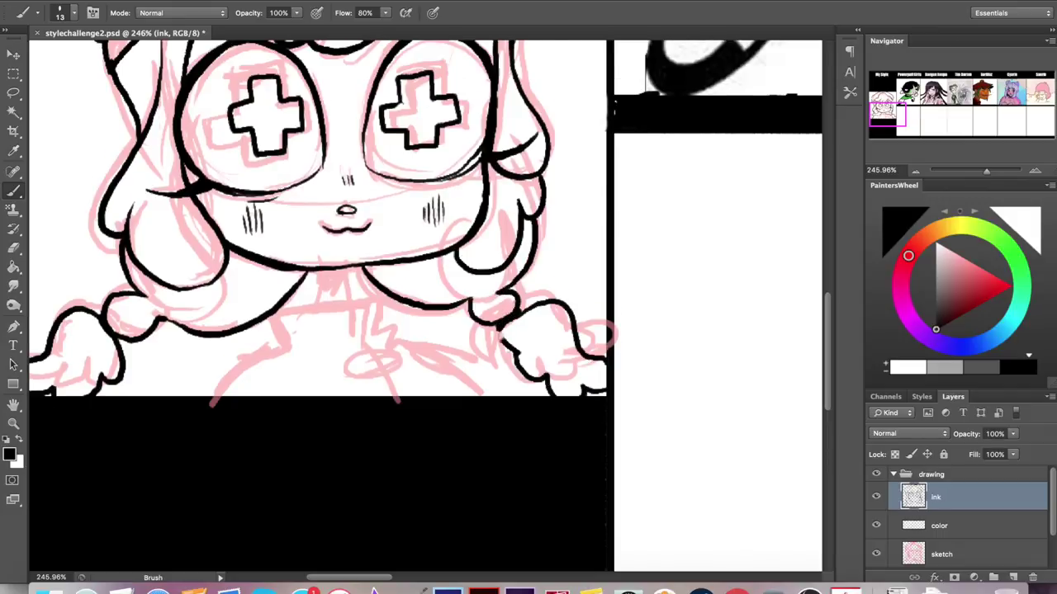
Ink the collar and shoulders of the clothing and hide the sketch layer.
mouse_move(385, 340)
left_mouse_down()
mouse_move(306, 308)
mouse_move(211, 405)
left_mouse_up()
left_click_drag(386, 330, 474, 396)
scroll(318, 305, "up", 5)
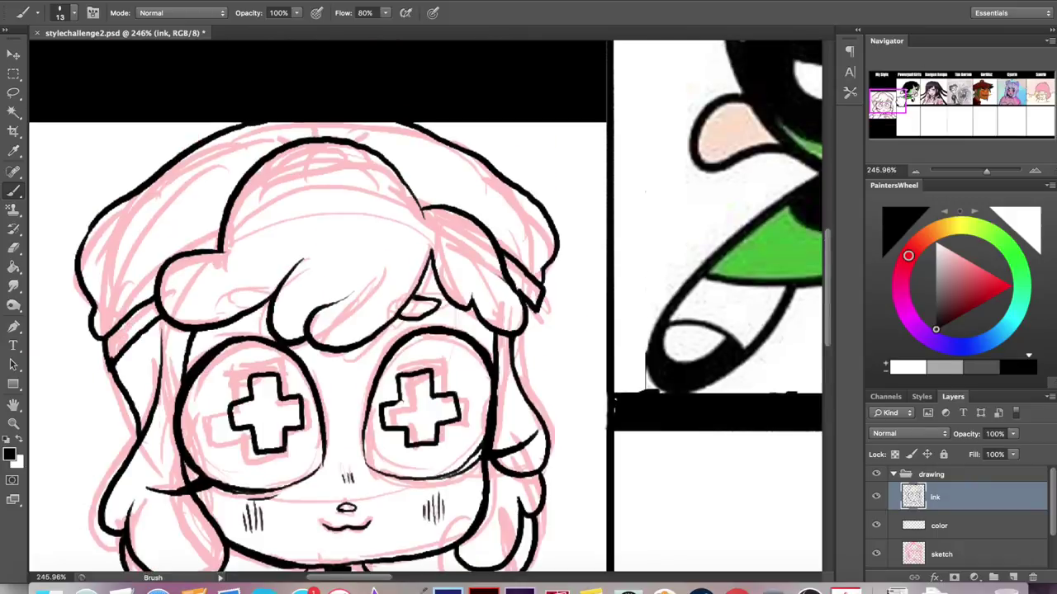
scroll(355, 222, "down", 5)
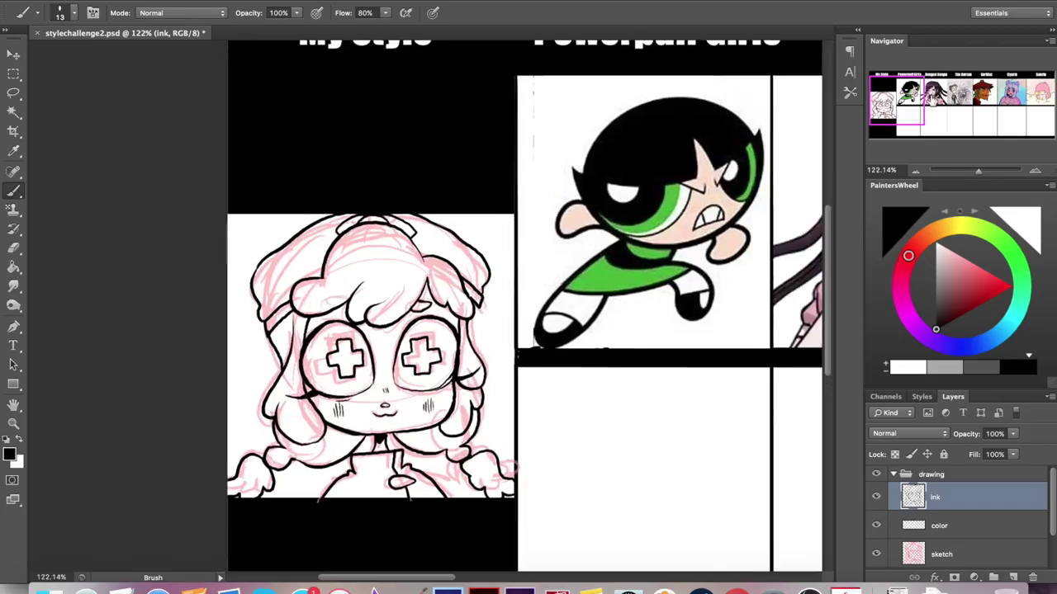
scroll(178, 314, "up", 3)
left_click(876, 554)
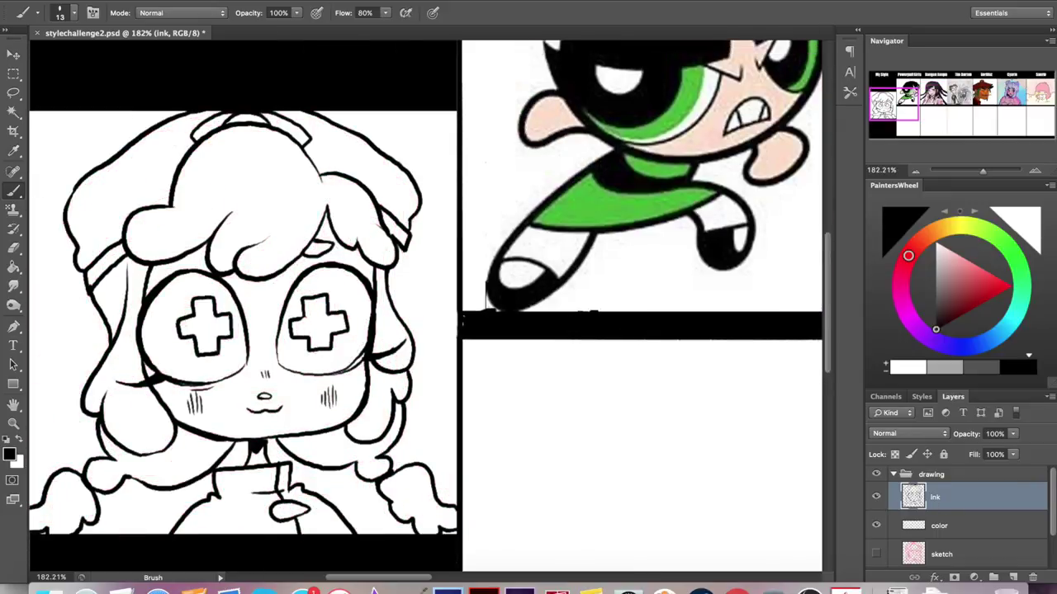
Try filling the skin with tan and the hair with dark brown, raising the Paint Bucket tolerance to 65.
key("g")
left_click(933, 232)
left_click(959, 271)
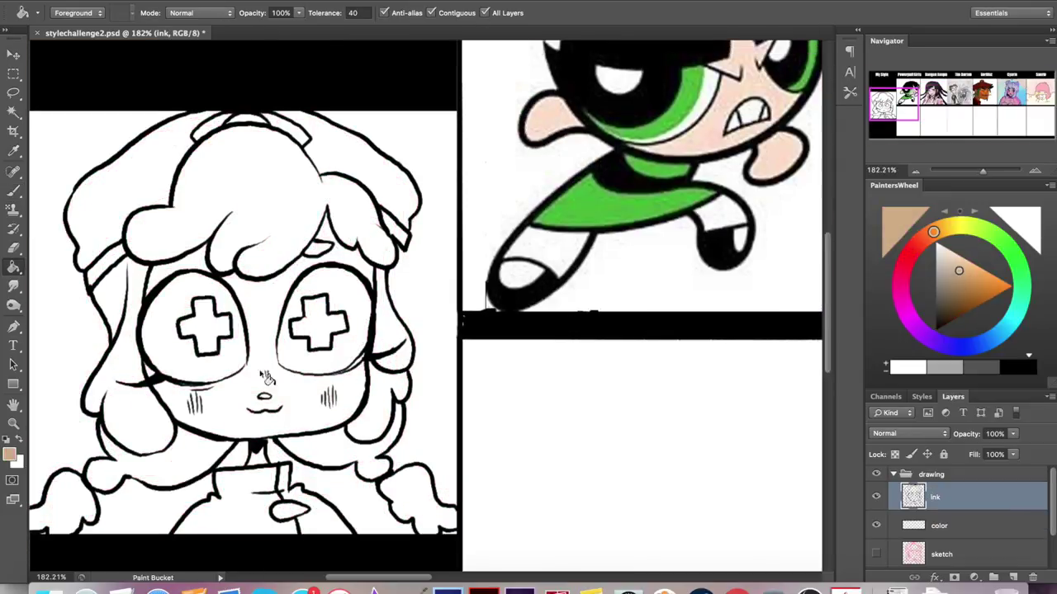
left_click(324, 267)
left_click(921, 241)
left_click(953, 303)
left_click(288, 210)
key("ctrl+z")
double_click(353, 13)
type("65")
left_click(288, 210)
key("ctrl+z")
key("ctrl+z")
Set the fill tolerance to 46 and fill the face and neck with a light peachy brown on the color layer.
left_click(954, 263)
type("46")
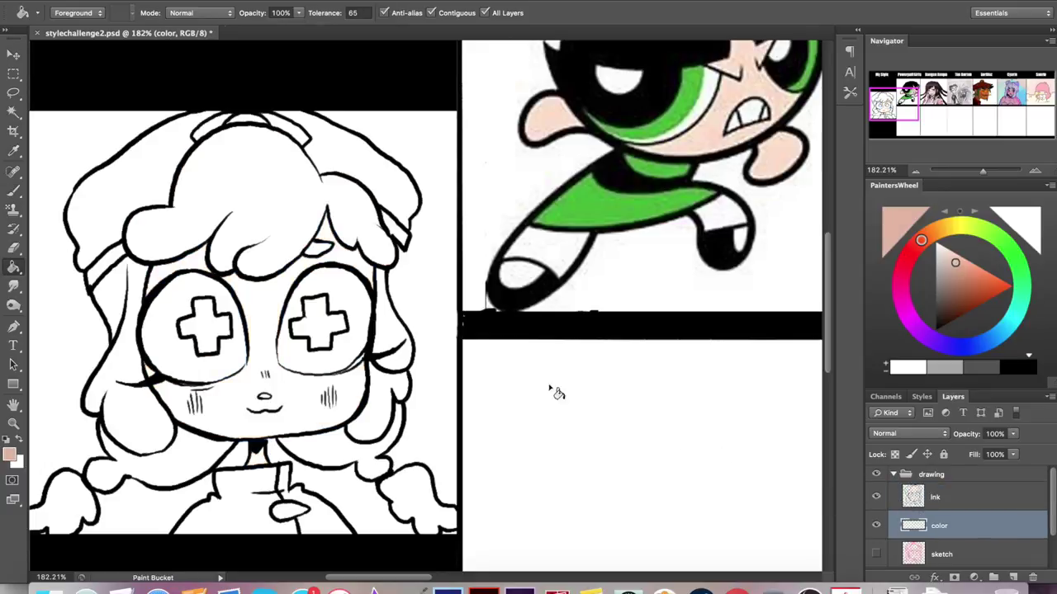
left_click(937, 526)
left_click(257, 371)
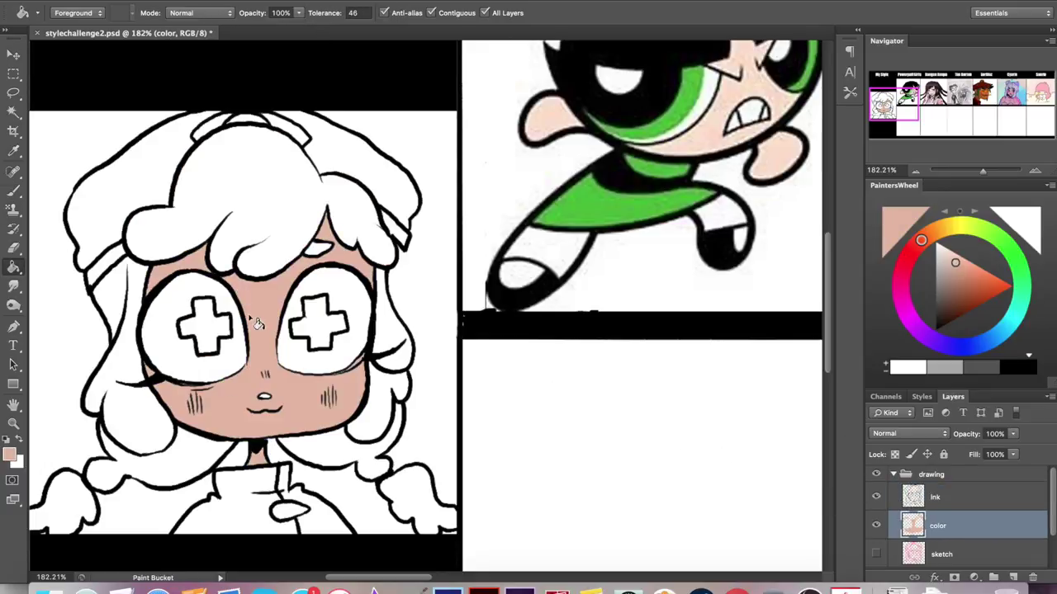
Paint round blush spots on both cheeks in a darker shade of the skin colour.
left_click(961, 280)
key("b")
left_click_drag(187, 400, 206, 408)
left_click_drag(324, 393, 344, 403)
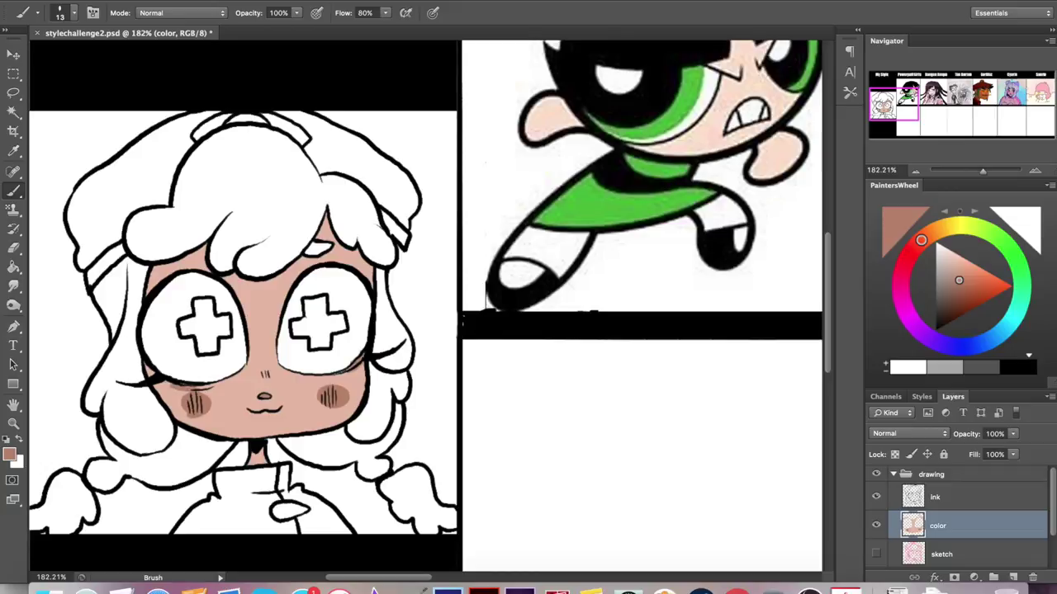
Fill the crown, fringe, side curls and lower hair sections with dark reddish brown.
left_click(982, 285)
key("g")
left_click(248, 165)
left_click(107, 347)
left_click(379, 396)
left_click(142, 421)
left_click(351, 462)
left_click(165, 462)
Paint a curved colour boundary in the lower hair and fill the hair tips beyond it with dusty pink.
key("b")
left_click_drag(302, 454, 342, 436)
left_click(12, 268)
left_click(355, 450)
left_click(132, 463)
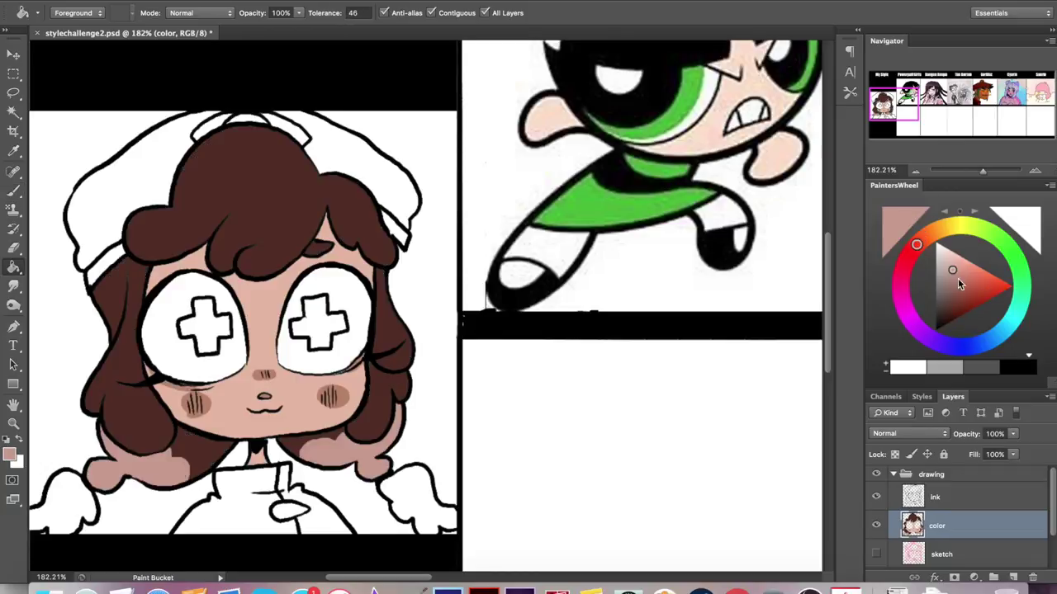
Refill the lower hair tips with reddish brown and fill both pigtail ends with pale yellow.
left_click(421, 503)
left_click(62, 508)
left_click(351, 450)
left_click(136, 462)
left_click(956, 263)
left_click(421, 503)
left_click(62, 508)
Fill both cross pupils with bright red and the right part of the garment with black.
left_click(909, 254)
left_click(317, 323)
left_click(205, 323)
scroll(247, 331, "down", 2)
key("d")
left_click(329, 467)
Fill the rest of the garment and the beret with lavender, and the beret's band with black.
left_click(924, 333)
left_click(957, 268)
left_click(235, 463)
left_click(124, 149)
left_click(230, 91)
left_click(103, 219)
left_click(397, 183)
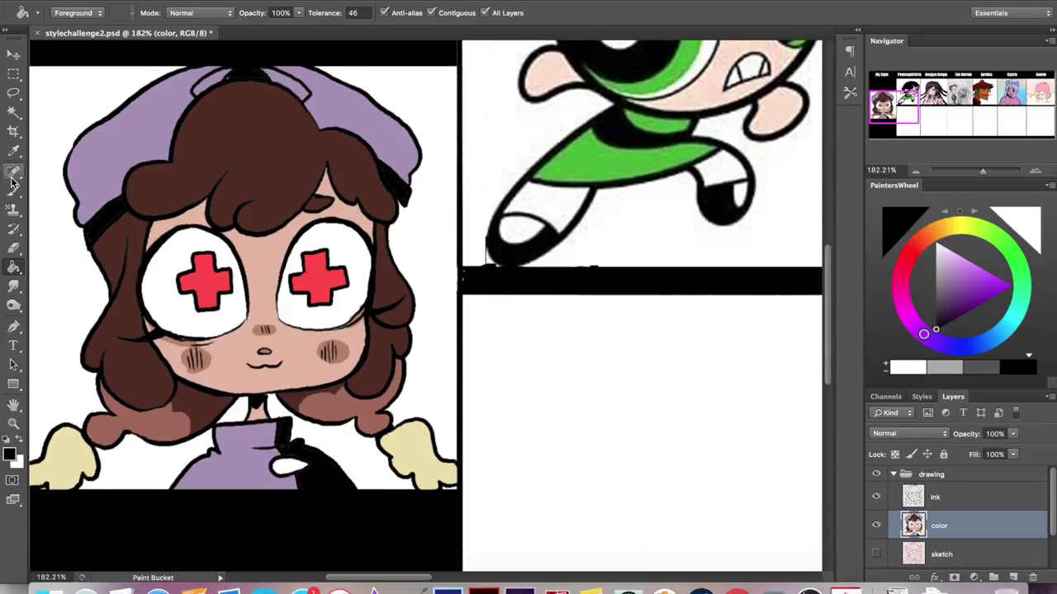
Add a layer named "shades" above the ink layer and set its blend mode to Multiply.
key("b")
scroll(248, 330, "up", 3)
key("d")
left_click(937, 497)
left_click(1015, 576)
double_click(942, 497)
type("shades")
key("Return")
key("shift+alt+m")
Outline and fill a light blue-violet shadow across the upper part of both eyes.
left_click(248, 247, "alt")
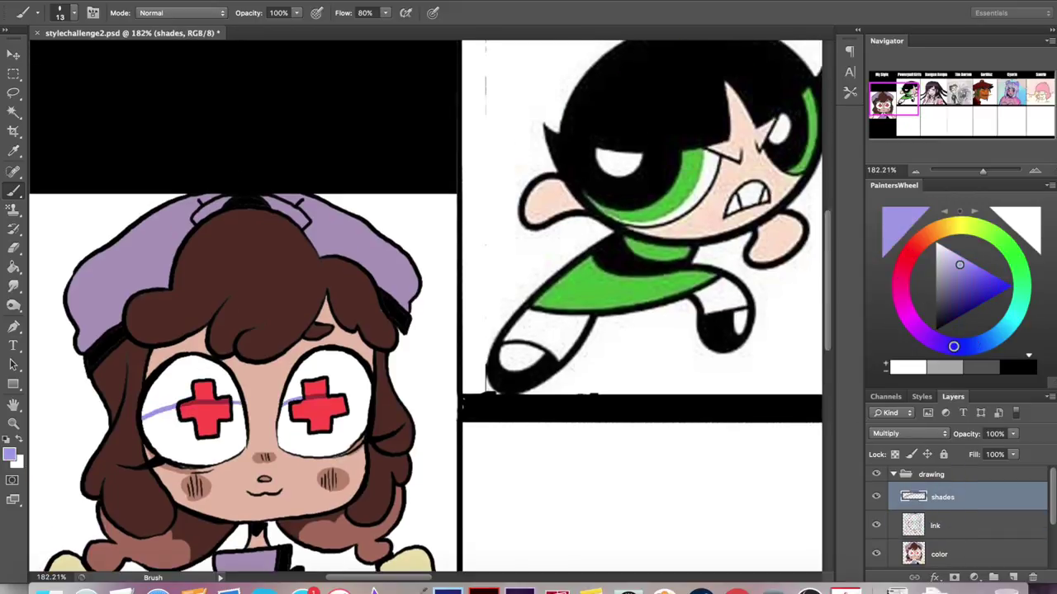
left_click_drag(236, 381, 302, 353)
key("g")
left_click(174, 382)
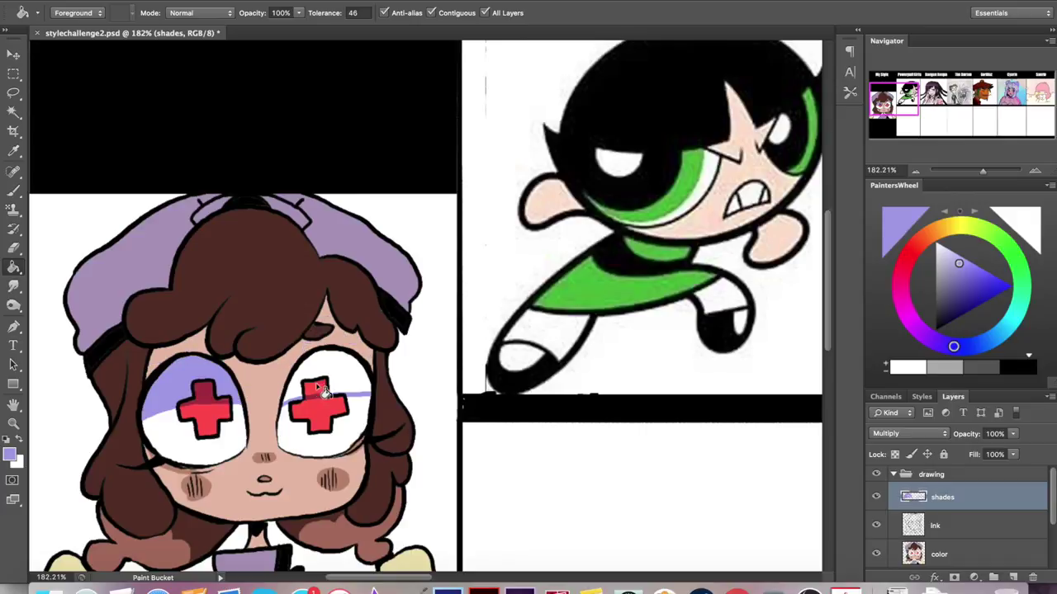
left_click(302, 376)
Outline and fill blue-violet shadows on the left side of the beret and the left side of the garment.
key("b")
scroll(247, 330, "down", 3)
left_click_drag(97, 158, 94, 206)
left_click_drag(236, 461, 233, 488)
key("g")
left_click(91, 206)
left_click(207, 495)
Add a new layer above the shades and paint near-white highlights on the hair, eyes and cheeks.
key("b")
left_click(939, 246)
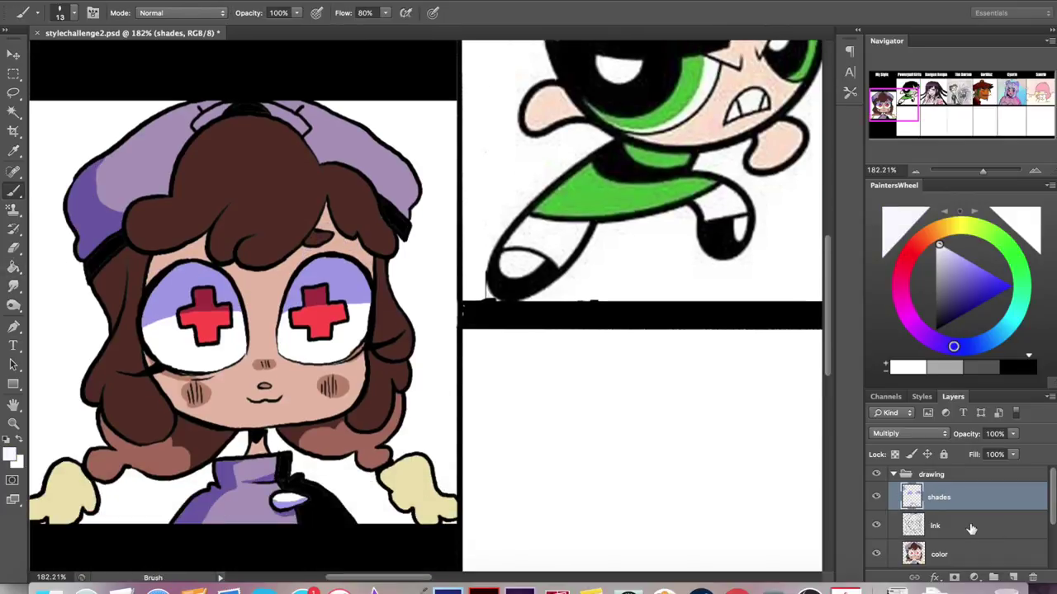
left_click(1014, 577)
left_click_drag(189, 172, 183, 203)
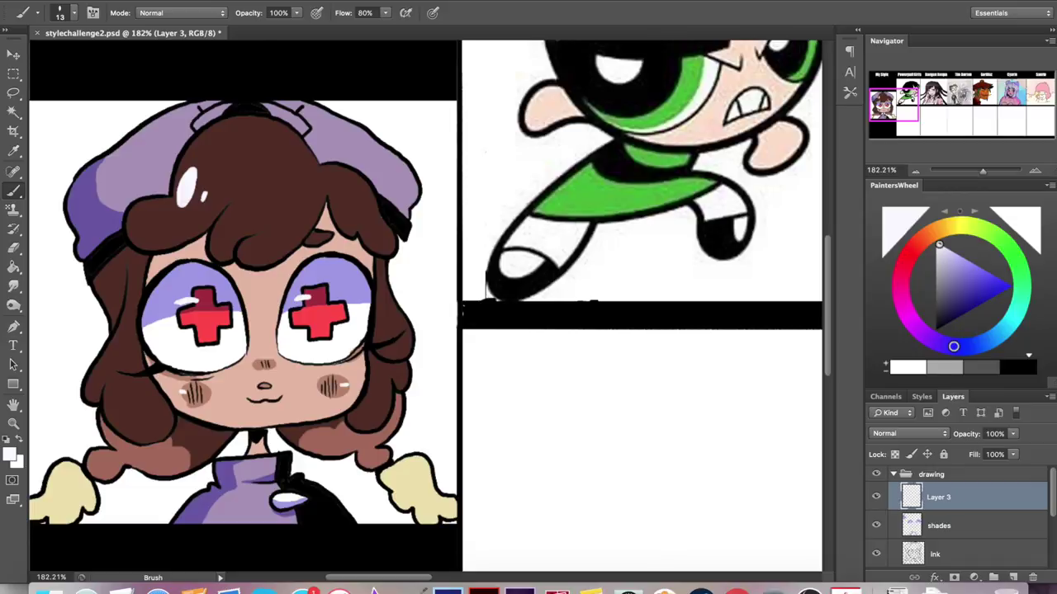
Paint white highlights on the hair locks, both braids and the pale yellow hair ties of the "My Style" character.
left_click_drag(125, 337, 116, 358)
left_click_drag(112, 285, 108, 305)
left_click_drag(389, 305, 383, 325)
left_click_drag(425, 465, 419, 484)
left_click_drag(65, 469, 57, 488)
left_click_drag(123, 399, 114, 420)
left_click_drag(105, 460, 97, 467)
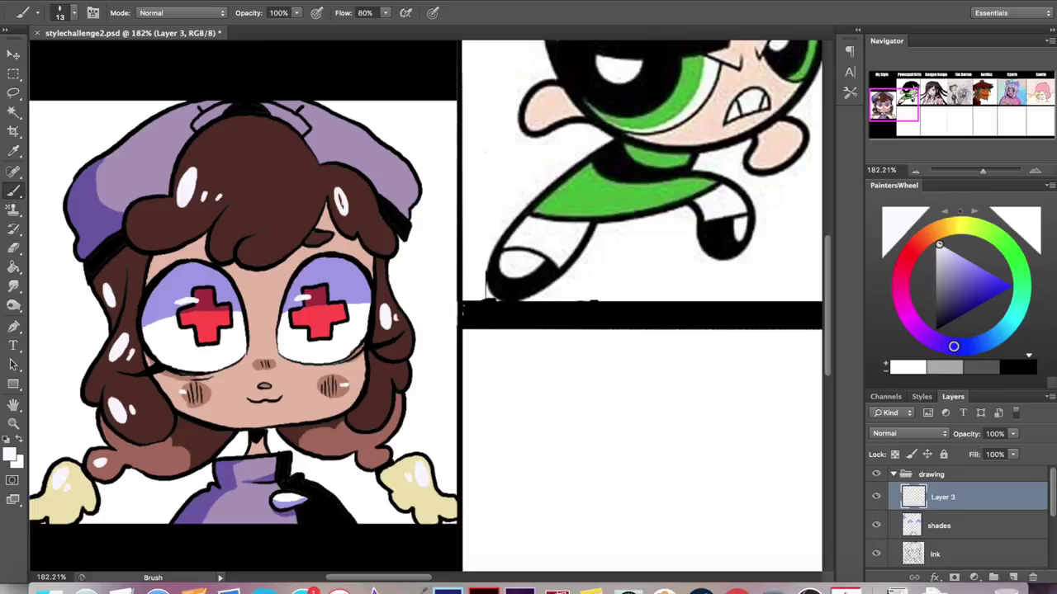
scroll(425, 306, "down", 5)
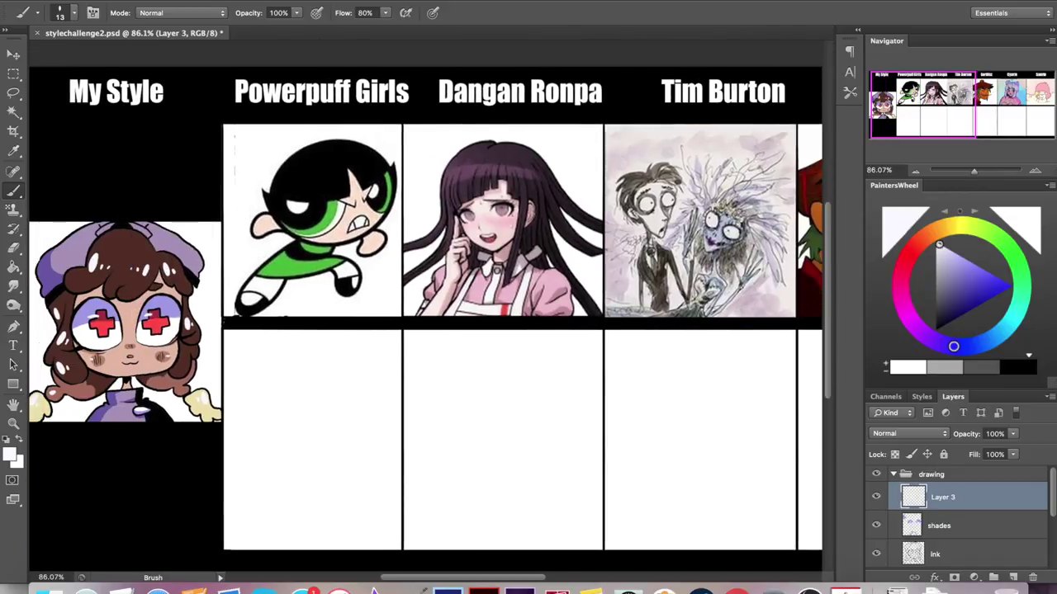
On the shades layer, outline and fill a dusty red shadow across the forehead beneath the fringe.
scroll(83, 355, "up", 3)
key("i")
left_click(161, 356)
left_click(938, 525)
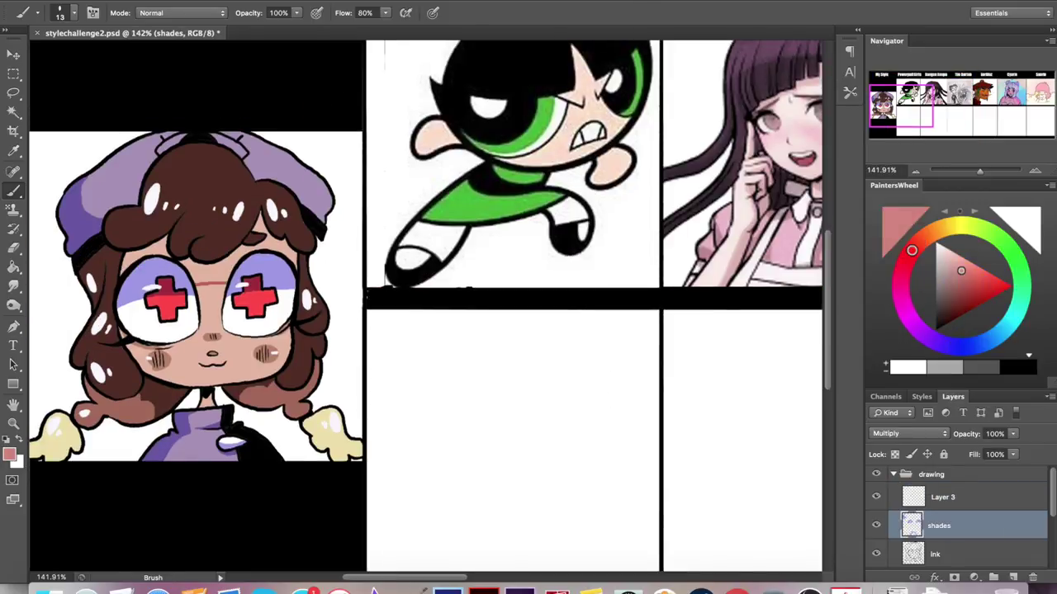
key("g")
On the sketch layer, rough out a wide oval head with a curved eye guideline in the panel below the Powerpuff Girls reference.
key("alt+bracketleft")
key("alt+bracketleft")
key("alt+bracketleft")
left_click_drag(901, 95, 908, 104)
key("b")
left_click_drag(355, 362, 334, 248)
key("ctrl+z")
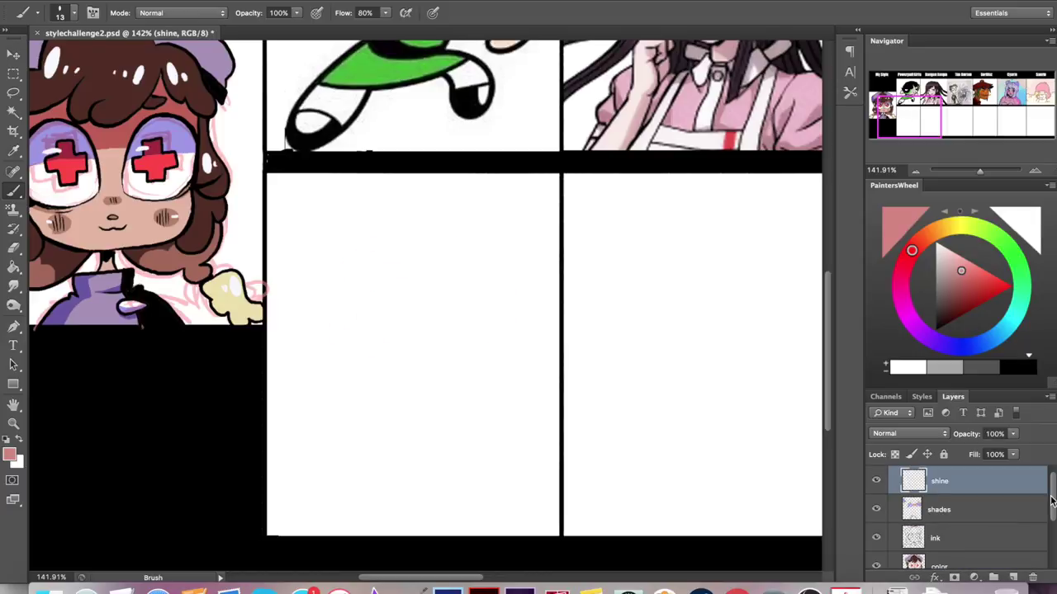
left_click_drag(357, 368, 320, 340)
scroll(413, 355, "up", 3)
mouse_move(307, 397)
left_mouse_down()
mouse_move(459, 285)
mouse_move(502, 330)
left_mouse_up()
left_click_drag(281, 370, 502, 338)
scroll(412, 355, "up", 5)
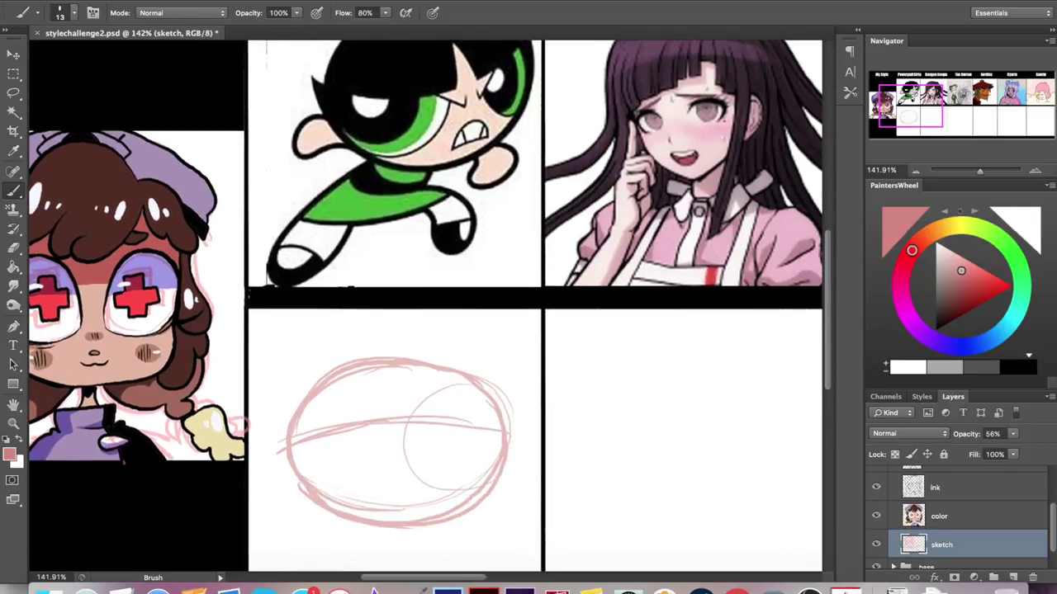
Sketch two oversized round eyes with pupils and a small open mouth inside the oval head.
left_click_drag(375, 381, 322, 495)
left_click_drag(462, 382, 405, 487)
left_click_drag(450, 422, 423, 489)
left_click_drag(338, 442, 307, 490)
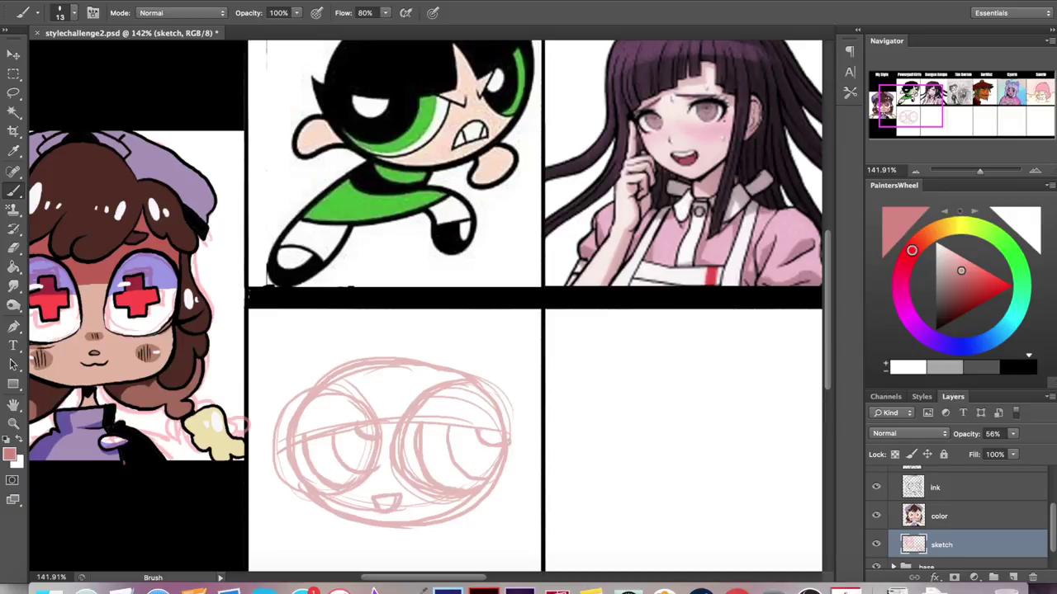
Sketch the parted fringe and two short braids with wing-shaped hair ties around the Powerpuff-style head.
mouse_move(303, 425)
left_mouse_down()
mouse_move(362, 406)
mouse_move(496, 426)
left_mouse_up()
left_click_drag(281, 397, 512, 376)
scroll(425, 306, "down", 4)
scroll(425, 306, "left", 4)
left_click_drag(358, 413, 395, 467)
left_click_drag(570, 433, 544, 475)
left_click_drag(356, 465, 329, 488)
left_click_drag(566, 479, 611, 496)
left_click_drag(347, 477, 317, 496)
Sketch the flared torso below the head and add the side hair locks and beret.
left_click_drag(450, 467, 498, 537)
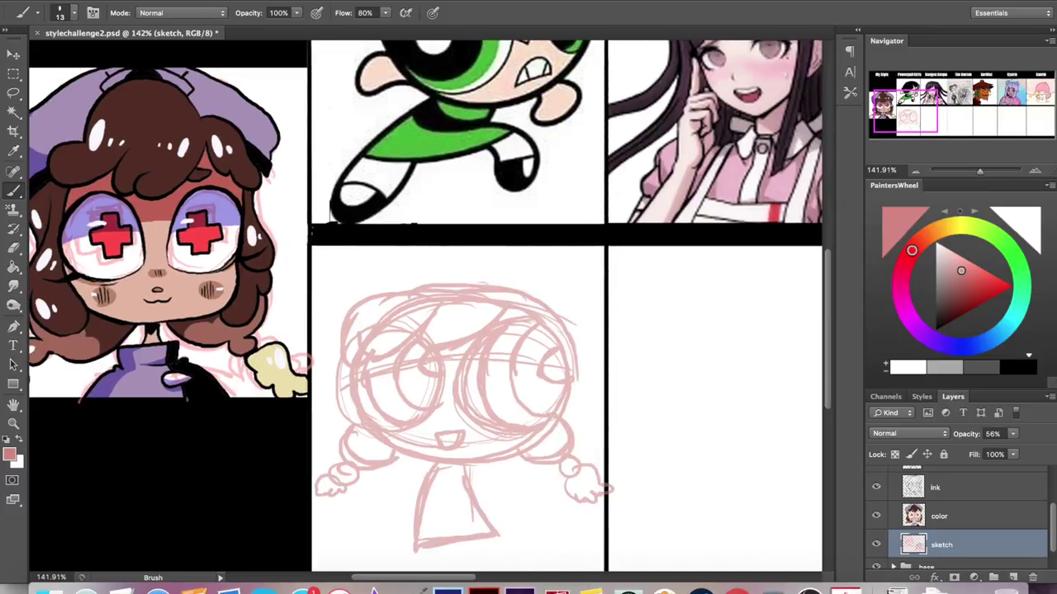
left_click_drag(423, 505, 482, 495)
left_click_drag(565, 340, 593, 434)
left_click_drag(347, 388, 324, 443)
left_click_drag(589, 359, 330, 333)
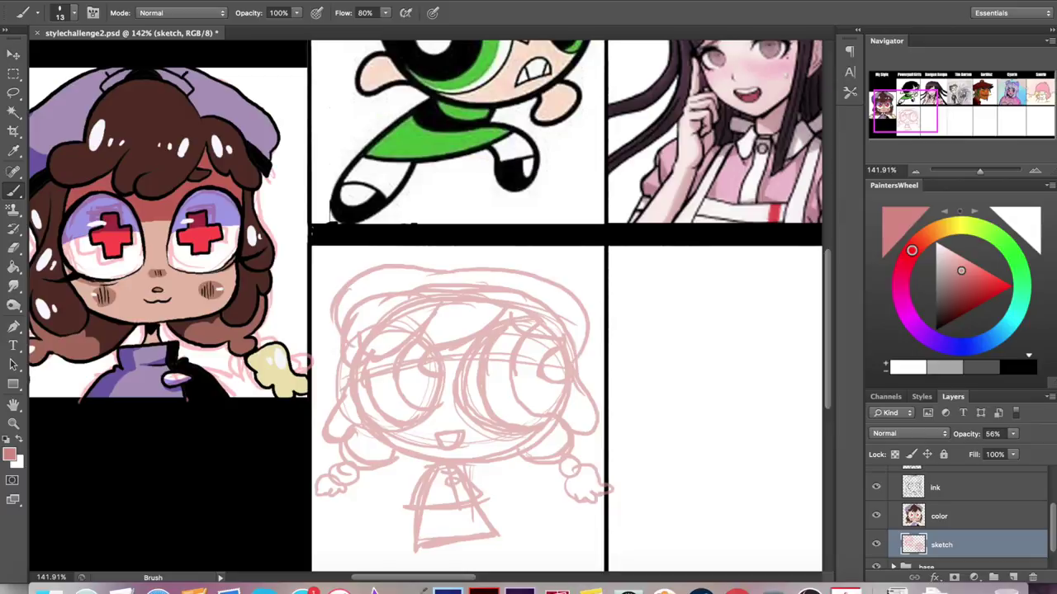
Sketch the skirt hem and two short legs with stockings and rounded shoes.
scroll(425, 311, "down", 3)
left_click_drag(521, 428, 571, 471)
left_click_drag(468, 455, 452, 477)
left_click_drag(527, 474, 535, 521)
left_click_drag(545, 525, 570, 472)
left_click_drag(458, 479, 489, 525)
left_click_drag(464, 506, 497, 508)
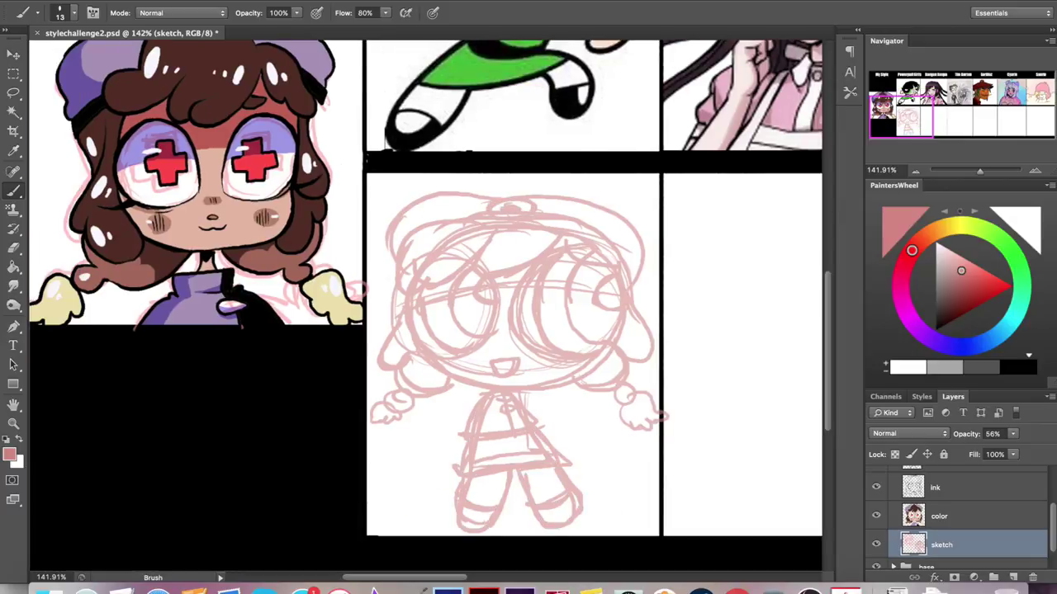
Sketch the short arms beside the body, stepping back the unwanted strokes.
left_click_drag(581, 434, 522, 398)
key("ctrl+alt+z")
key("ctrl+alt+z")
On the ink layer, outline the fringe, face and one side lock in black with a 22 px brush.
scroll(425, 305, "up", 5)
scroll(425, 306, "right", 4)
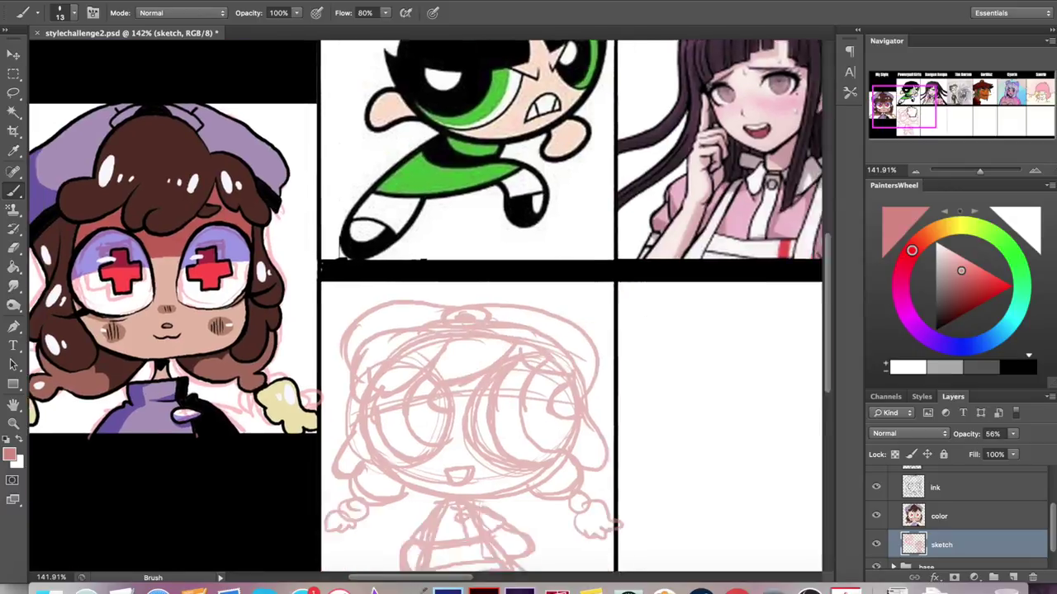
key("alt+bracketright")
key("d")
left_click(74, 12)
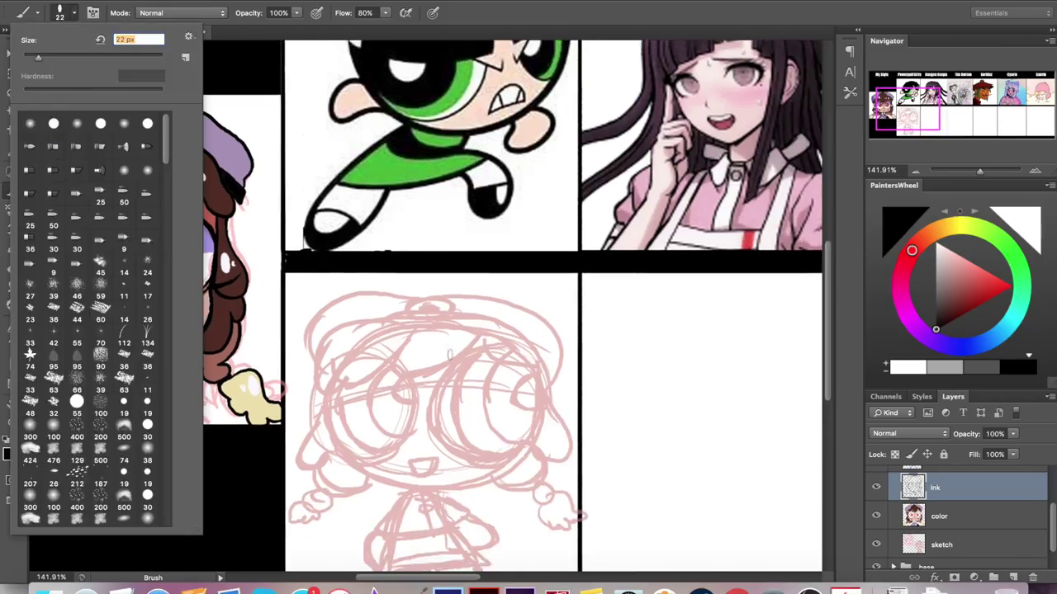
key("Return")
mouse_move(477, 336)
left_mouse_down()
mouse_move(390, 382)
mouse_move(330, 384)
mouse_move(427, 438)
mouse_move(371, 486)
mouse_move(533, 458)
left_mouse_up()
key("ctrl+z")
left_click_drag(542, 374, 529, 454)
mouse_move(528, 455)
left_mouse_down()
mouse_move(465, 491)
mouse_move(376, 487)
left_mouse_up()
mouse_move(376, 487)
left_mouse_down()
mouse_move(332, 450)
mouse_move(373, 519)
mouse_move(332, 387)
mouse_move(417, 492)
left_mouse_up()
key("ctrl+z")
key("ctrl+z")
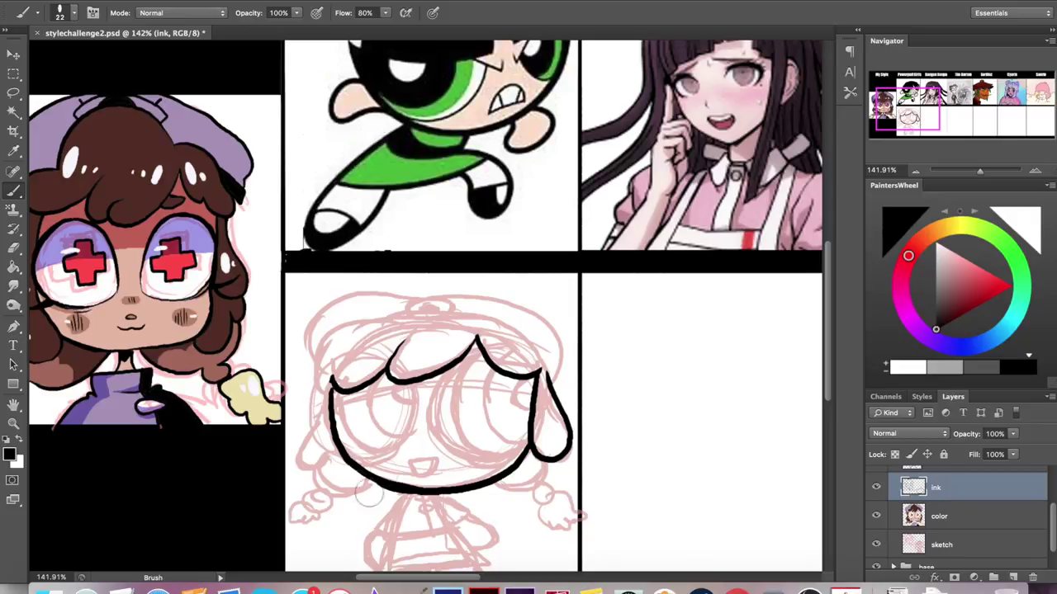
Ink the remaining side hair and both braids with their round beads and wing-shaped ties.
mouse_move(417, 312)
left_mouse_down()
mouse_move(307, 388)
mouse_move(314, 478)
left_mouse_up()
key("ctrl+z")
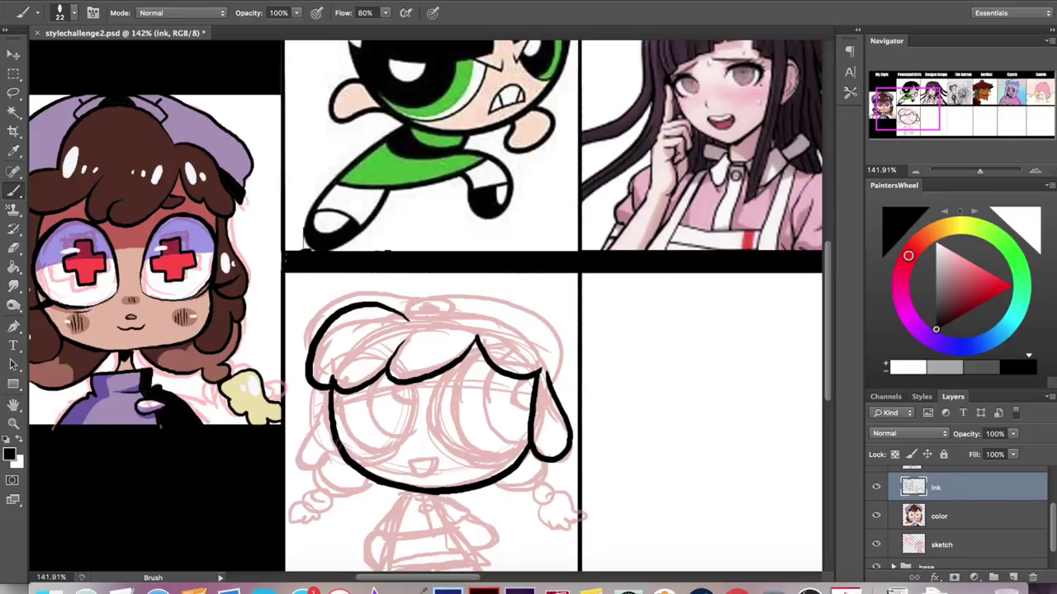
left_click_drag(307, 381, 340, 484)
left_click_drag(477, 490, 545, 462)
left_click_drag(388, 487, 307, 505)
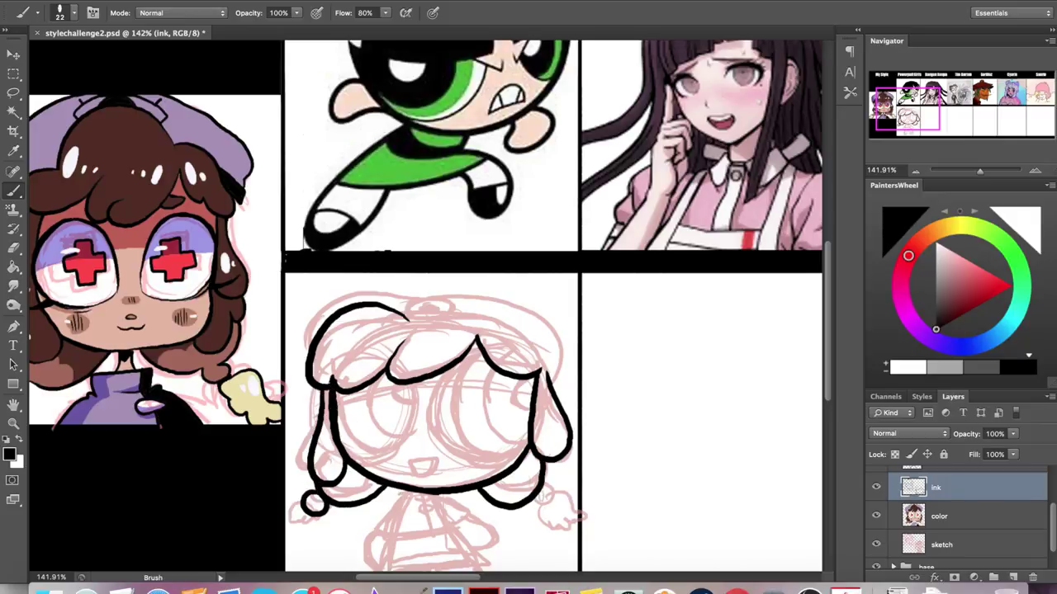
left_click_drag(545, 497, 558, 530)
left_click_drag(312, 507, 299, 537)
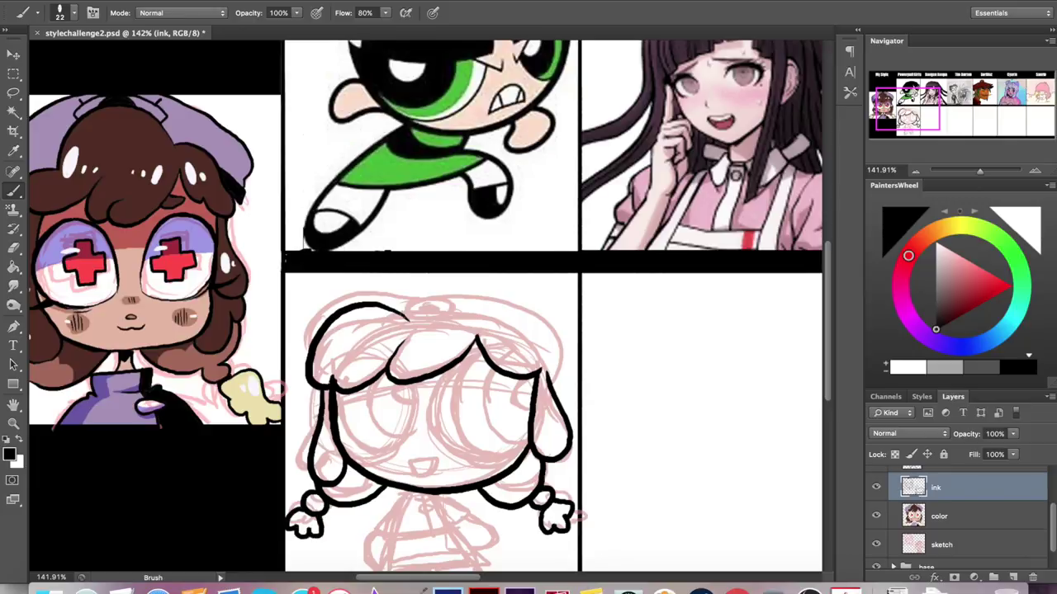
Ink the beret with its eye emblem, and the small mouth and buttoned top.
left_click_drag(405, 311, 552, 393)
left_click_drag(326, 330, 570, 335)
left_click_drag(385, 298, 452, 296)
mouse_move(438, 479)
left_mouse_down()
mouse_move(484, 443)
mouse_move(520, 373)
mouse_move(530, 394)
left_mouse_up()
Fill one side of the top black, and outline the skirt and fill it black above the hem.
key("g")
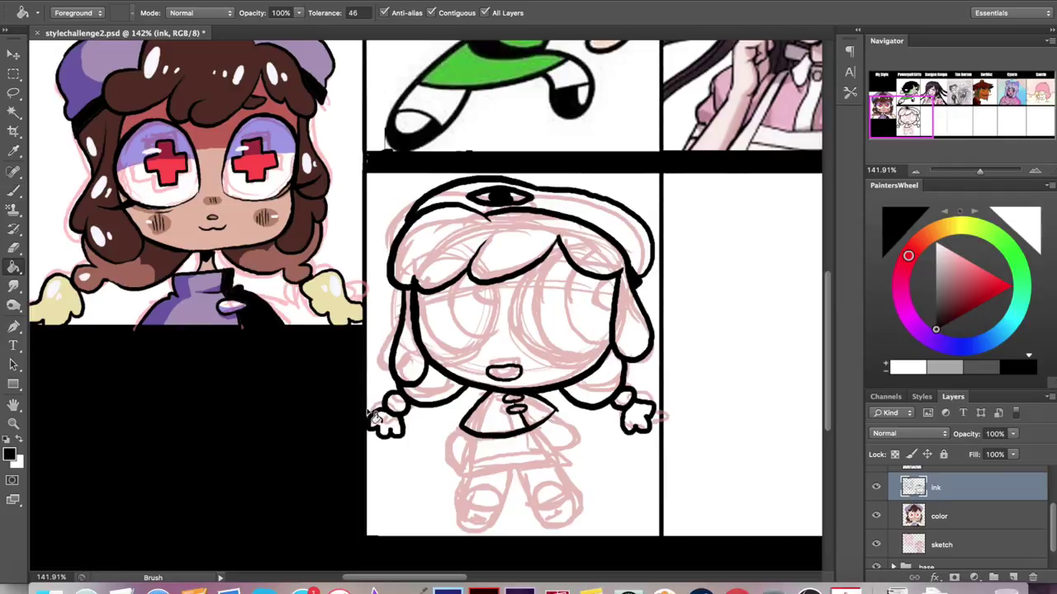
left_click(542, 419)
key("b")
left_click_drag(558, 417, 464, 433)
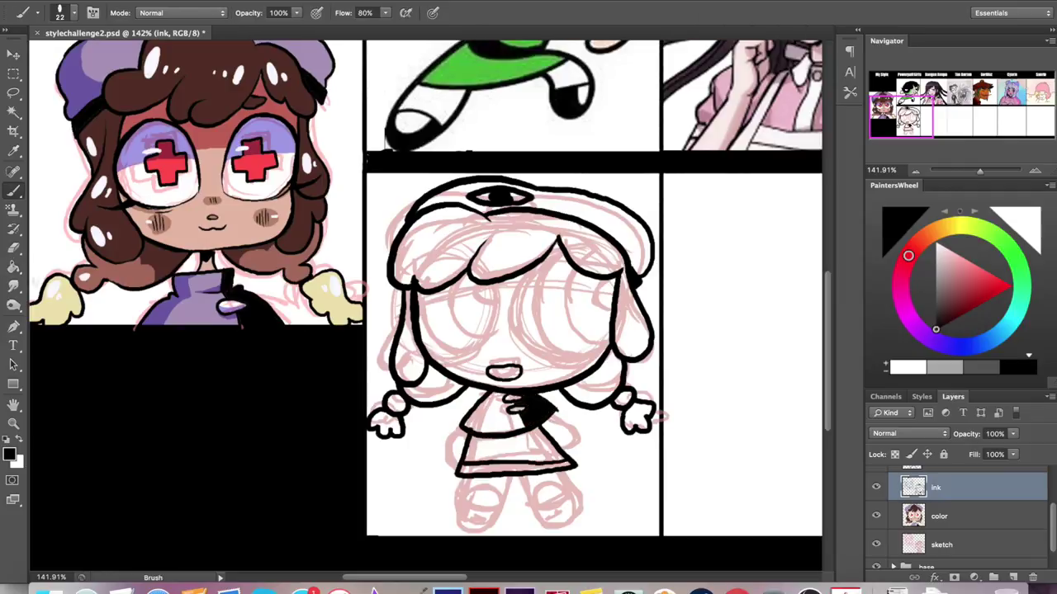
key("g")
left_click(516, 450)
Ink both legs and rounded shoes and fill the stockings black.
key("b")
mouse_move(528, 479)
left_mouse_down()
mouse_move(579, 472)
mouse_move(454, 481)
mouse_move(505, 492)
left_mouse_up()
key("g")
left_click(553, 491)
key("b")
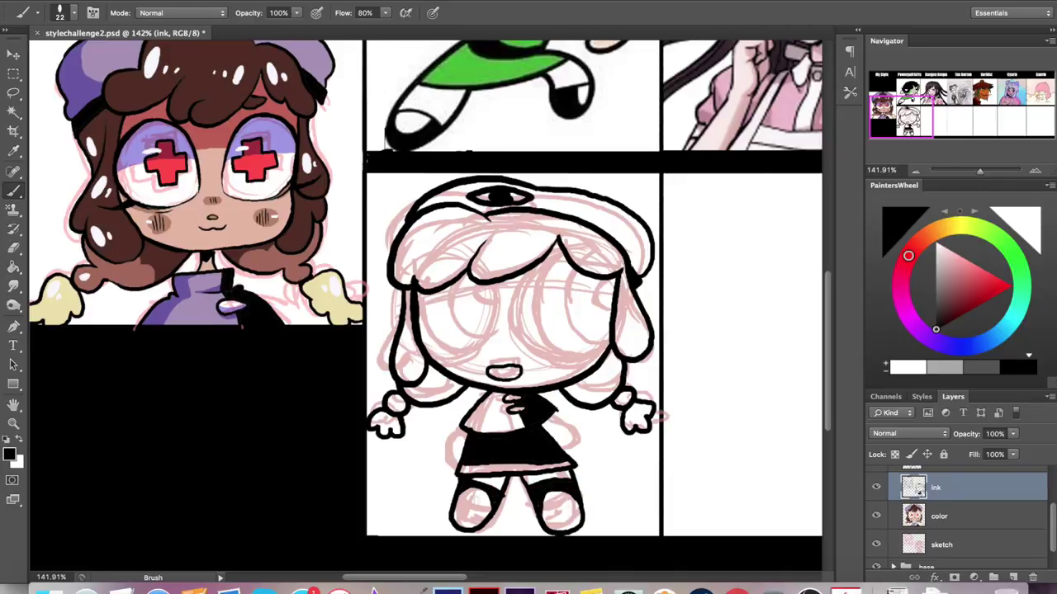
Ink the large eyes with notched highlights and fill both pupils black.
scroll(425, 306, "up", 5)
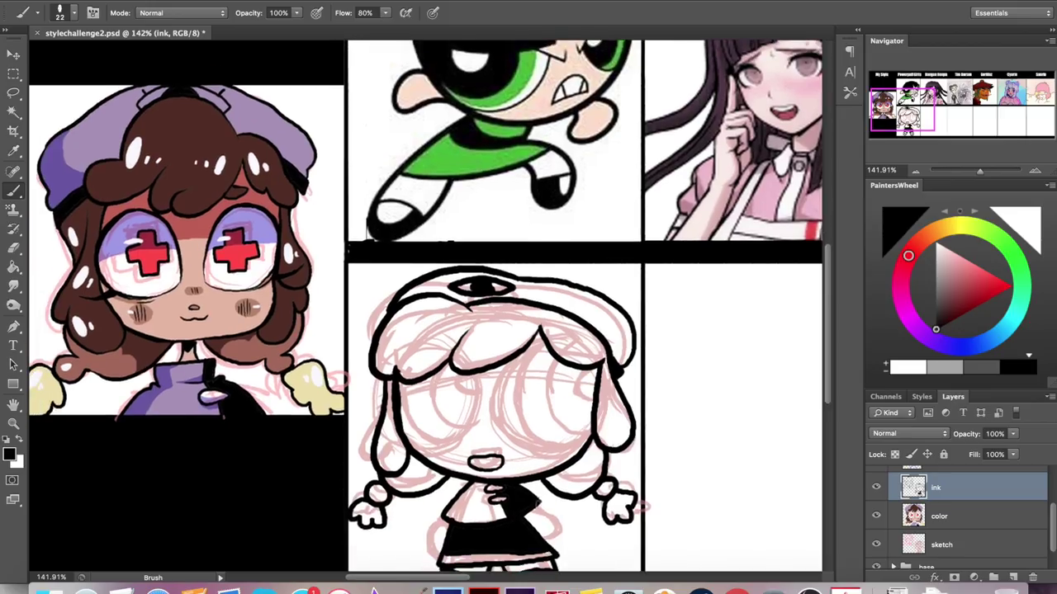
scroll(425, 306, "up", 3)
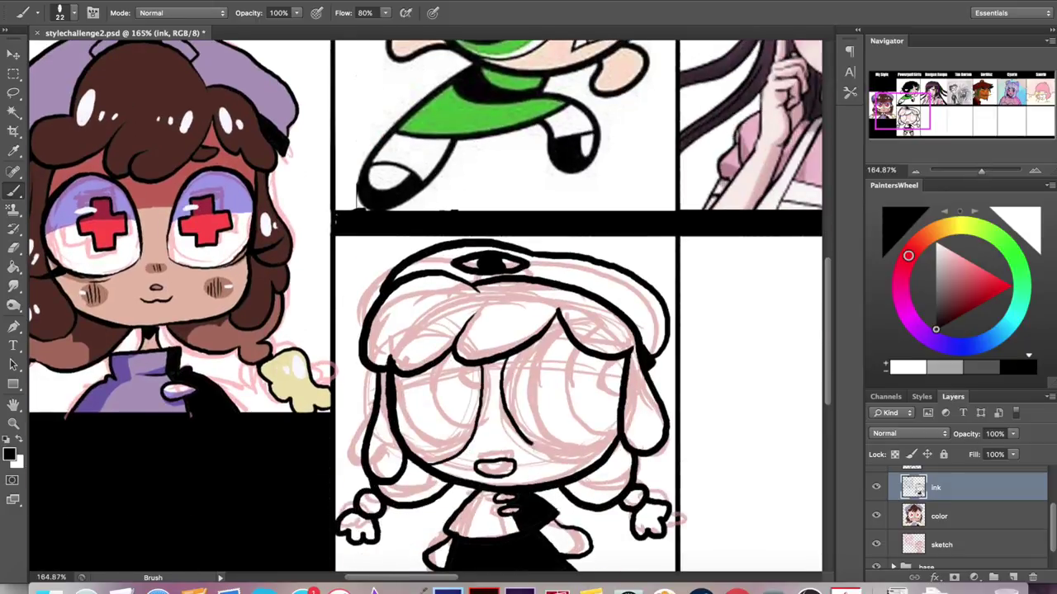
scroll(425, 305, "down", 1)
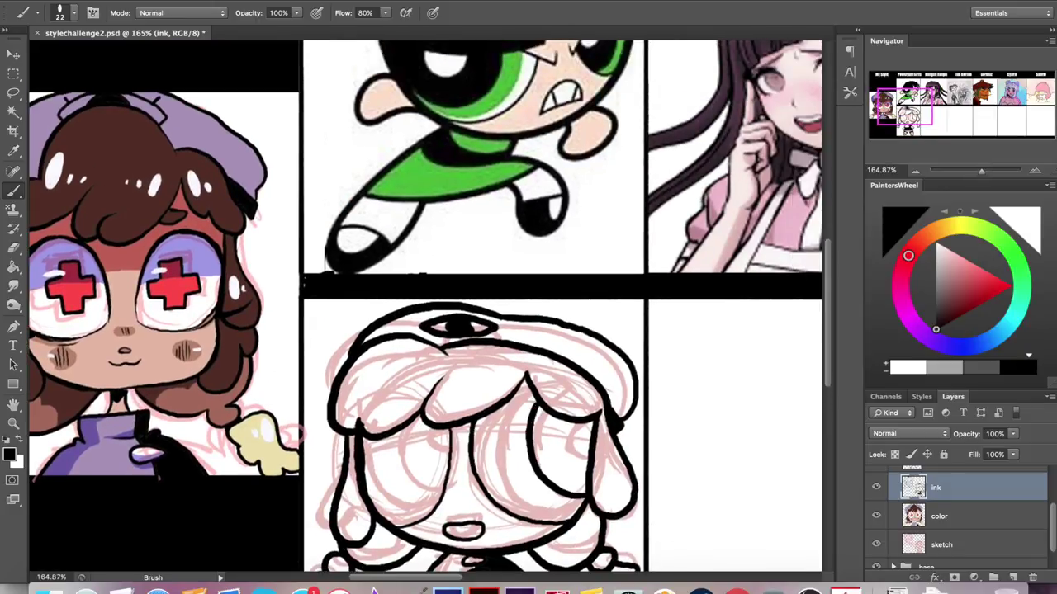
key("g")
left_click(423, 455)
left_click(562, 450)
key("b")
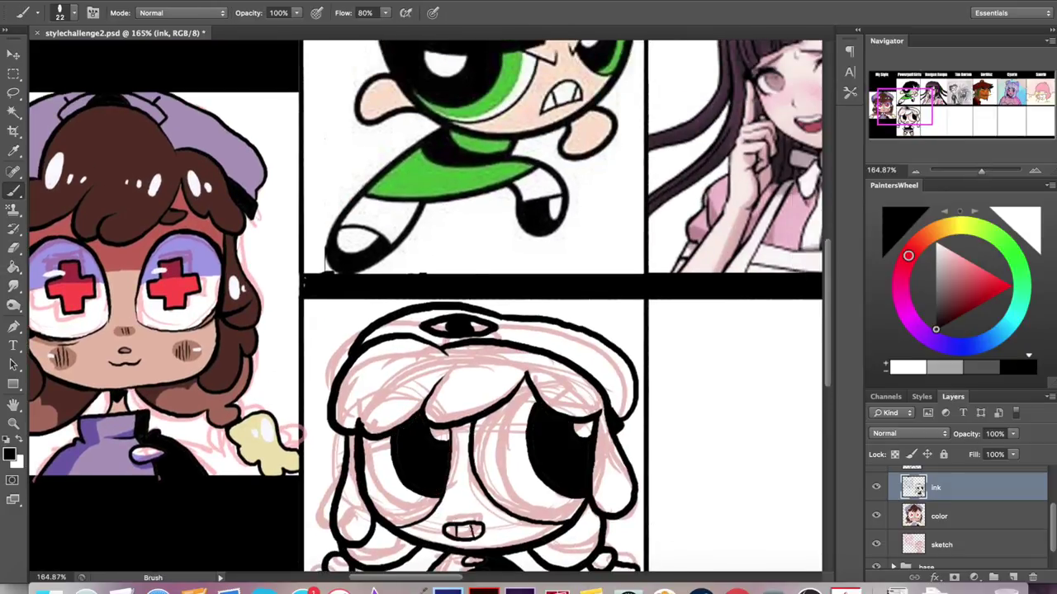
Hide the sketch layer and, on the color layer, outline and fill both irises in bright red.
scroll(426, 306, "down", 3)
scroll(425, 306, "up", 2)
left_click(876, 544)
left_click(939, 516)
left_click(991, 274)
left_click_drag(533, 330, 599, 377)
left_click_drag(429, 312, 479, 381)
key("g")
left_click(442, 347)
left_click(547, 314)
Fill the face with the tan skin tone and the hair and braids with brown.
left_click(495, 355)
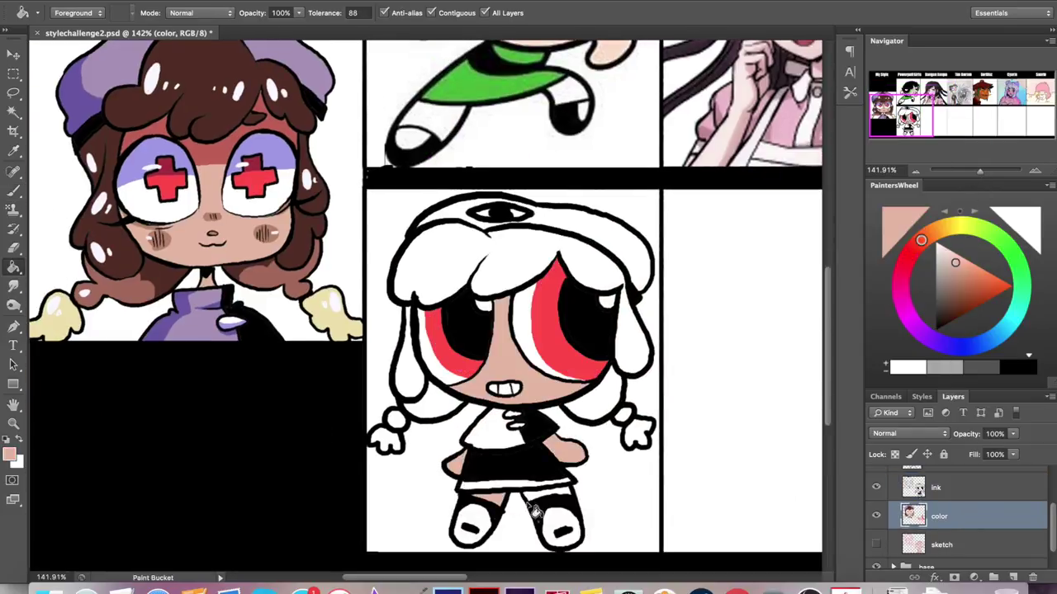
left_click(512, 247)
left_click(407, 347)
left_click(594, 388)
Fill the top, shoes and beret of the Powerpuff-style character with light purple.
key("i")
left_click(15, 264)
left_click(923, 335)
left_click(946, 272)
left_click(496, 429)
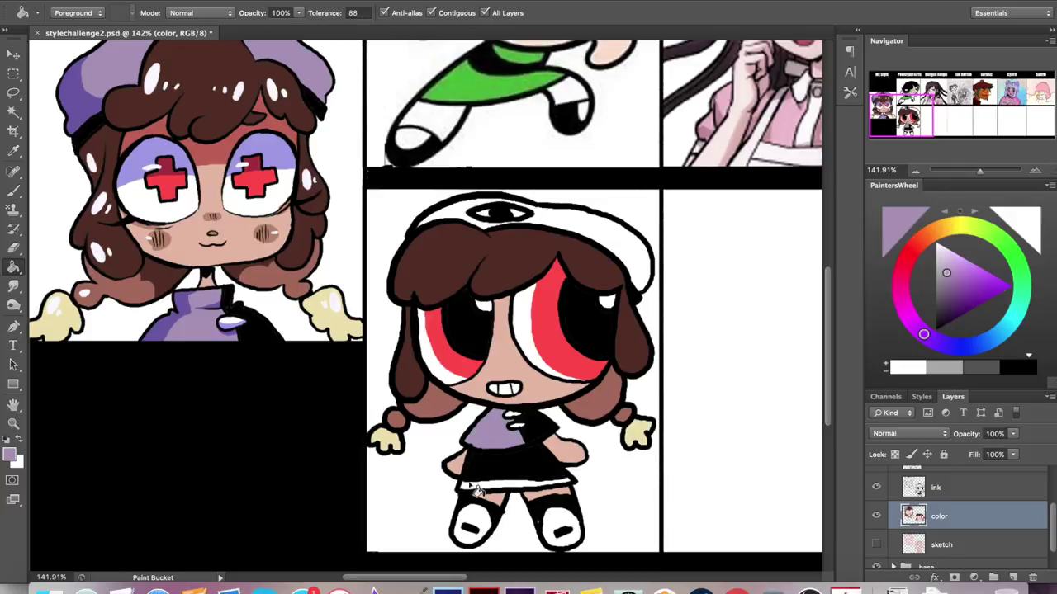
left_click(472, 524)
left_click(561, 528)
left_click(491, 211)
key("ctrl+minus")
key("ctrl+minus")
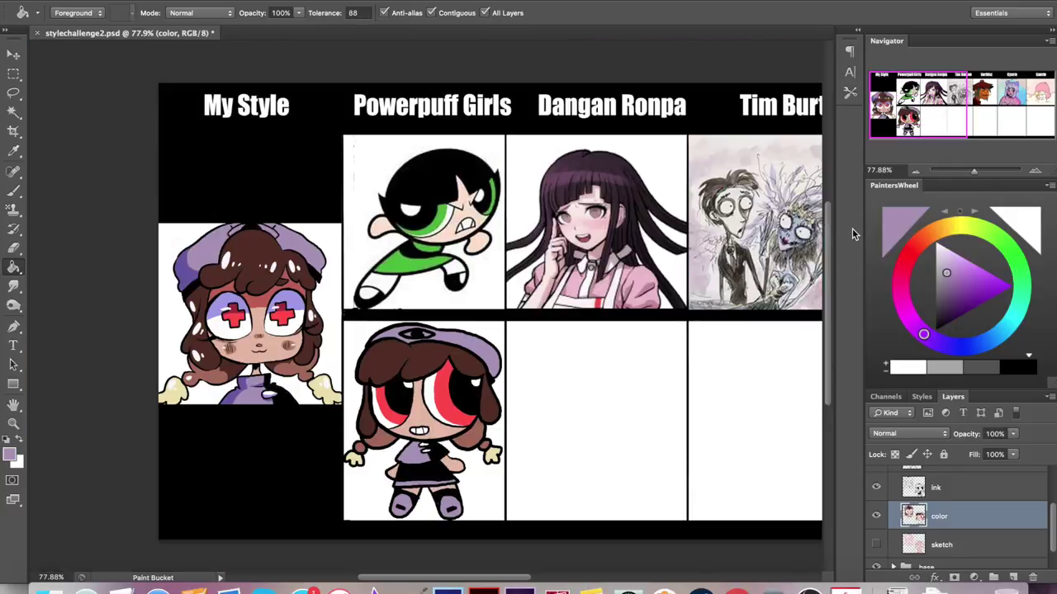
Show the sketch layer and sketch in red a three-quarter head with ear and facial features in the panel below Dangan Ronpa.
key("b")
left_click(910, 251)
left_click(987, 277)
left_click(876, 544)
left_click(941, 545)
left_click_drag(966, 434, 942, 434)
scroll(429, 313, "up", 4)
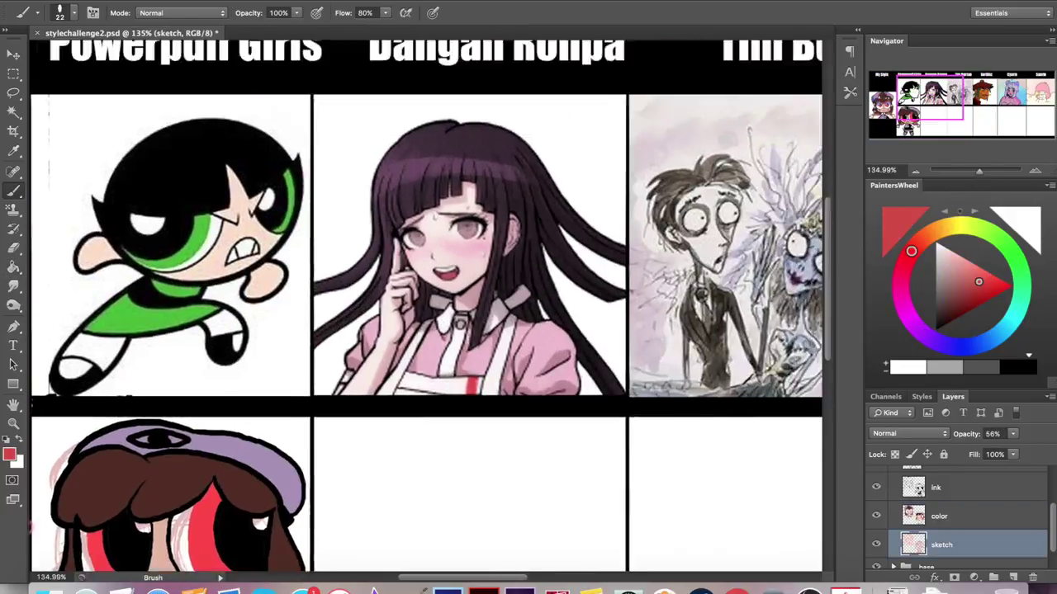
left_click_drag(462, 304, 499, 448)
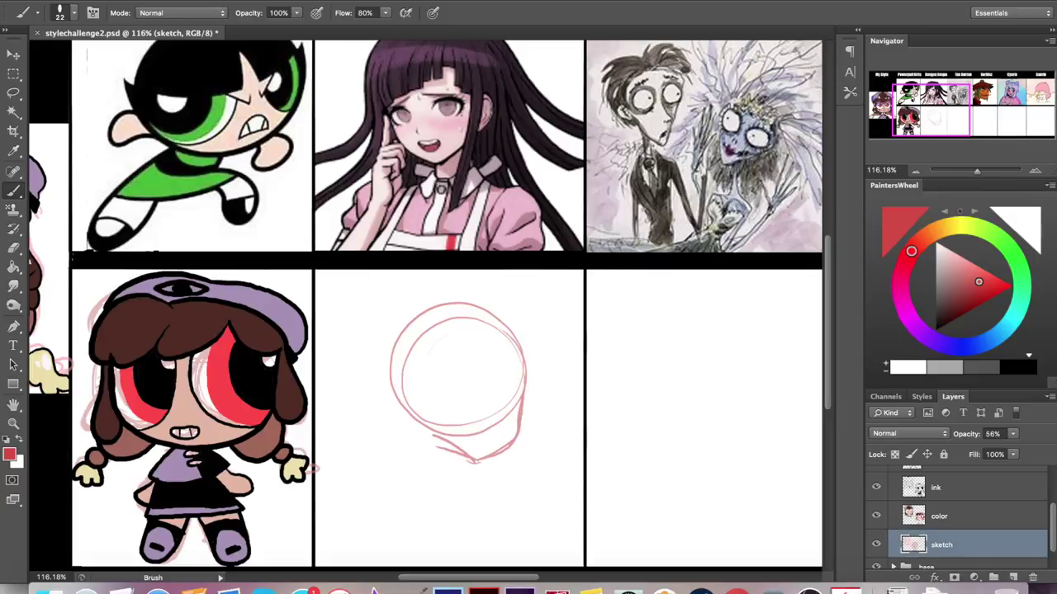
left_click_drag(427, 402, 403, 422)
left_click_drag(490, 329, 487, 454)
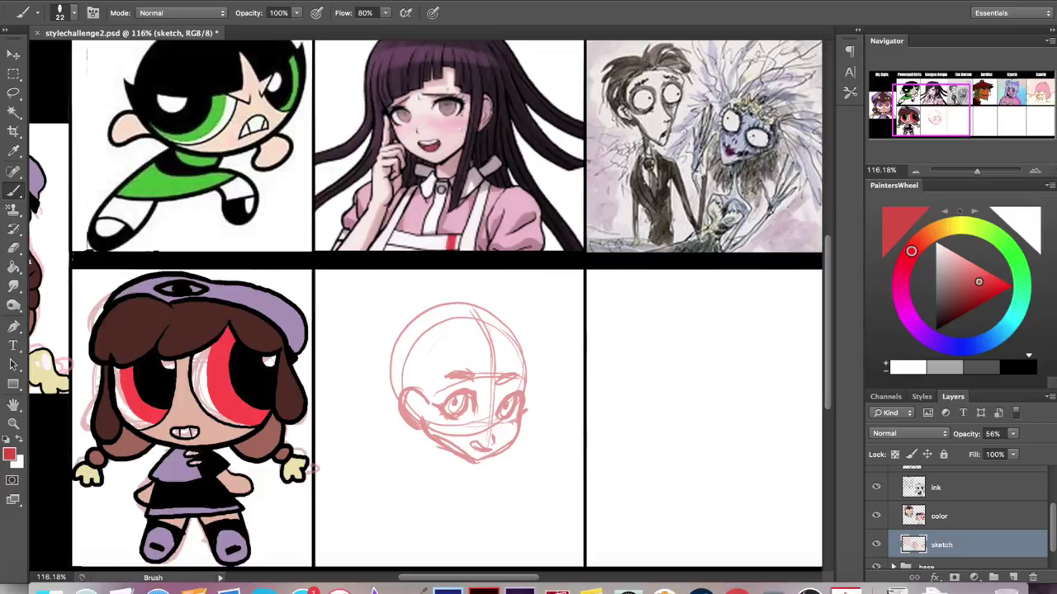
Sketch the side-swept fringe and the hair volume around the Dangan Ronpa-style head.
scroll(429, 303, "left", 5)
scroll(429, 304, "up", 2)
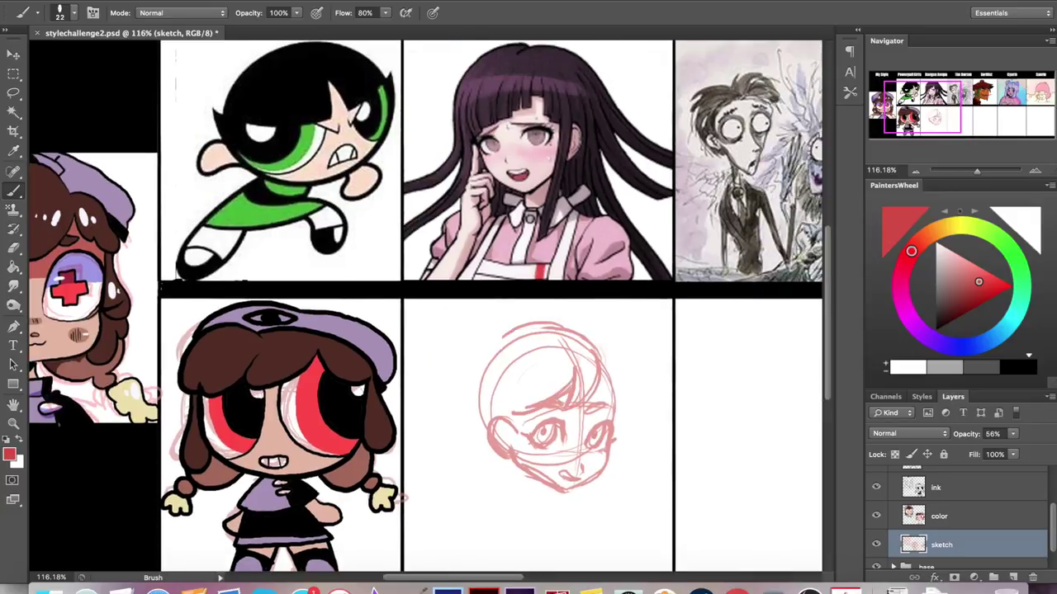
left_click_drag(563, 323, 472, 437)
left_click_drag(530, 350, 500, 431)
mouse_move(482, 376)
left_mouse_down()
mouse_move(570, 338)
mouse_move(621, 421)
mouse_move(588, 492)
mouse_move(542, 322)
left_mouse_up()
Sketch the two looped braids with beads and wing-shaped hair ties at either side of the face.
left_click_drag(476, 349, 439, 489)
mouse_move(452, 445)
left_mouse_down()
mouse_move(438, 472)
mouse_move(423, 418)
left_mouse_up()
mouse_move(423, 423)
left_mouse_down()
mouse_move(446, 489)
mouse_move(487, 495)
left_mouse_up()
mouse_move(467, 472)
left_mouse_down()
mouse_move(512, 492)
mouse_move(485, 440)
left_mouse_up()
left_click_drag(578, 438, 609, 408)
mouse_move(603, 431)
left_mouse_down()
mouse_move(631, 387)
mouse_move(617, 420)
left_mouse_up()
Sketch the beret over the top and back of the Dangan Ronpa-style head.
left_click_drag(446, 338, 530, 278)
left_click_drag(432, 298, 567, 251)
left_click_drag(418, 381, 466, 276)
left_click_drag(495, 372, 578, 371)
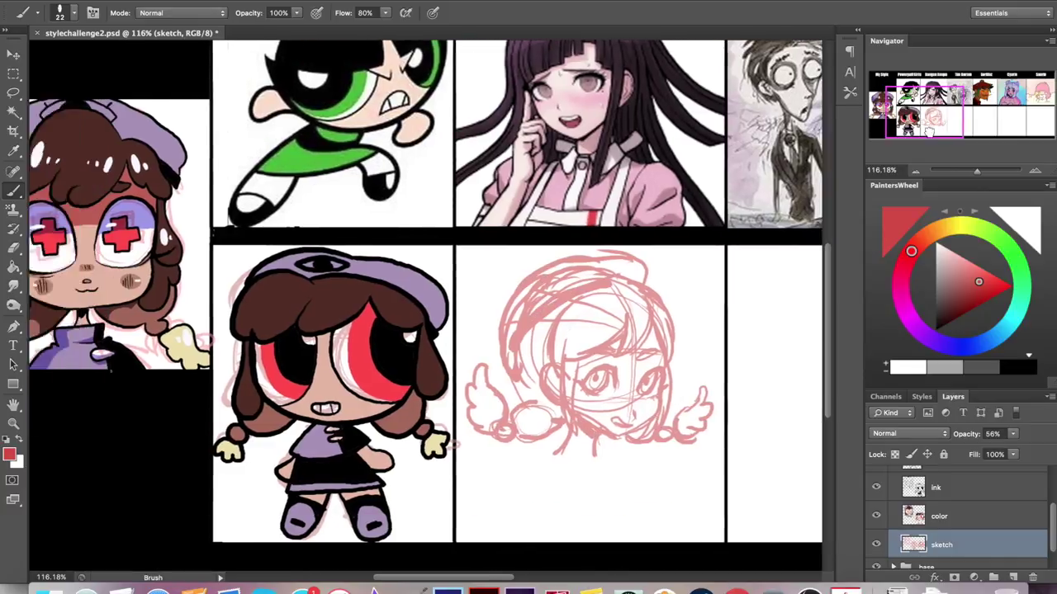
Sketch the neck, collar, sloping shoulders and the garment's front closure down to the panel's lower edge.
scroll(424, 291, "right", 3)
left_click_drag(567, 466, 593, 481)
left_click_drag(496, 452, 415, 558)
left_click_drag(600, 477, 639, 549)
left_click_drag(533, 456, 569, 552)
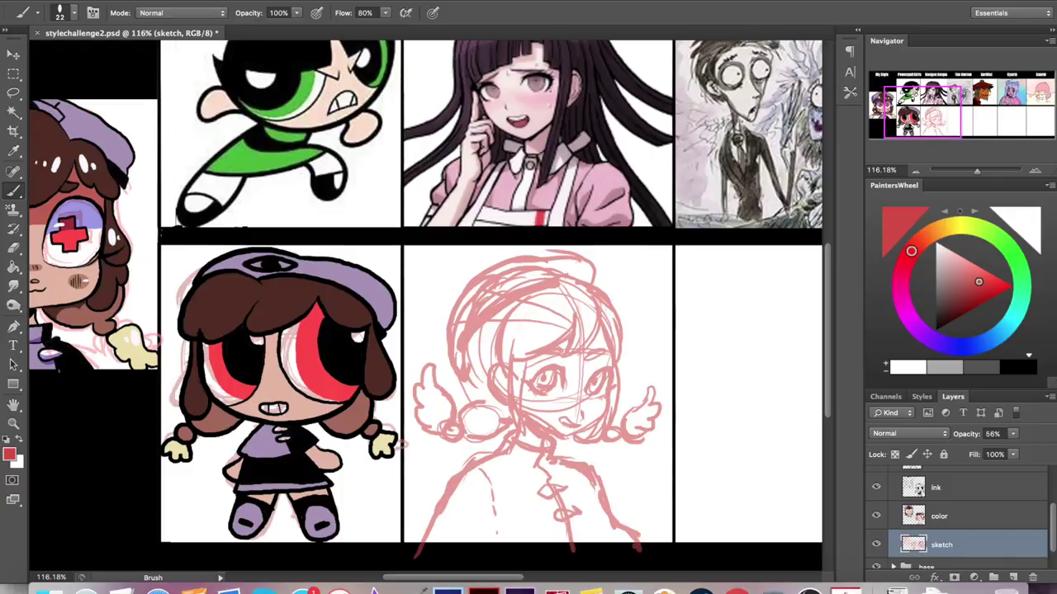
Add strand lines to the hair and redraw the mouth as a simple smile.
scroll(425, 310, "left", 4)
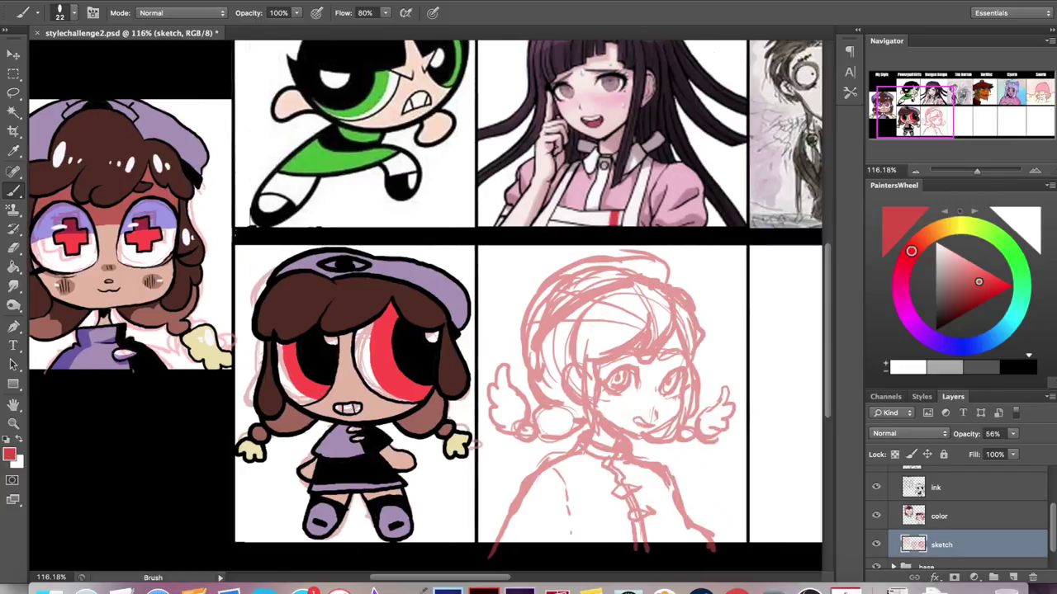
left_click_drag(583, 360, 658, 301)
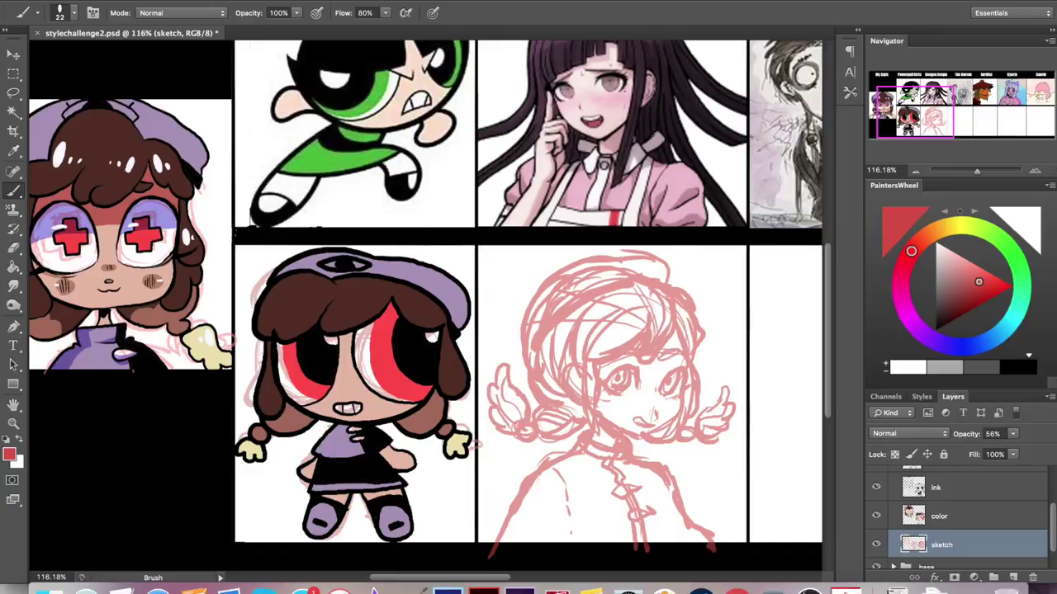
key("ctrl+z")
scroll(424, 304, "left", 2)
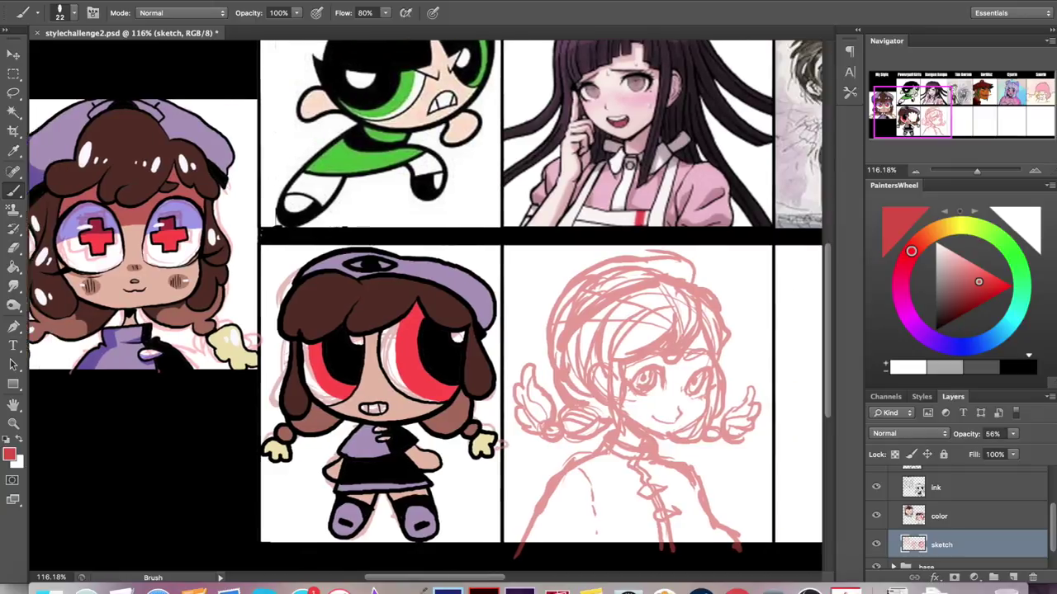
Lower the sketch layer's opacity and prepare a 12 px black brush on the ink layer.
left_click_drag(974, 433, 960, 434)
left_click_drag(977, 171, 980, 171)
left_click(74, 13)
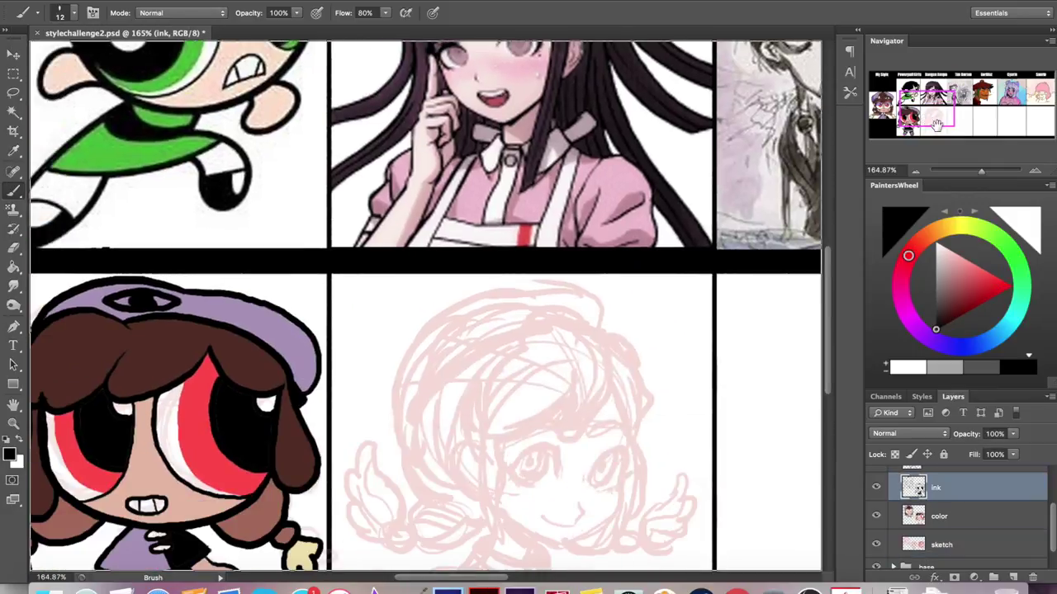
Ink the larger eye, the nose and the swept bangs of the Dangan Ronpa-style head in black.
left_click_drag(559, 477, 517, 467)
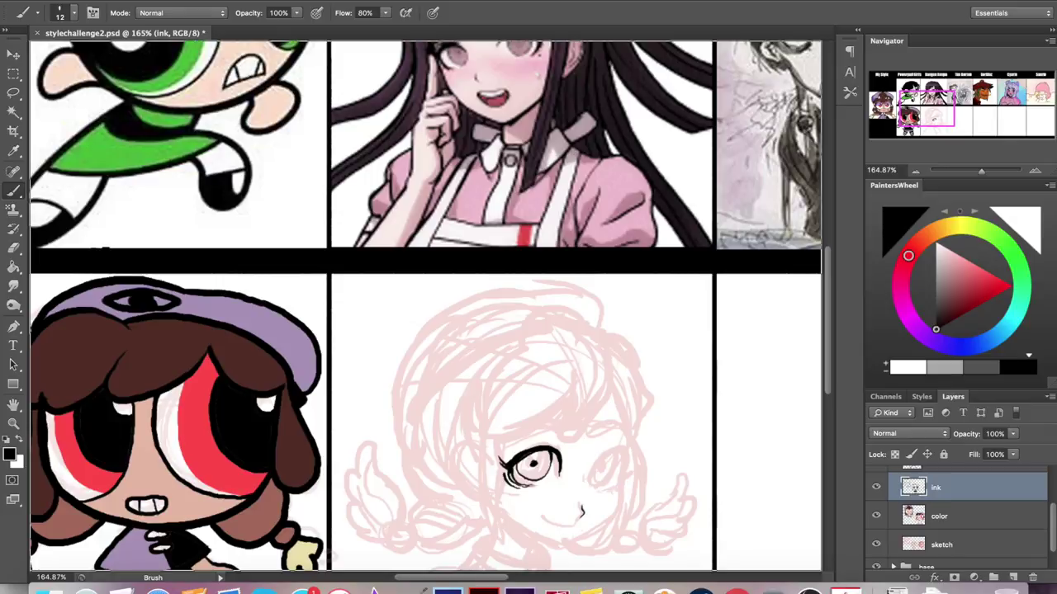
left_click_drag(574, 384, 562, 420)
left_click_drag(600, 341, 554, 431)
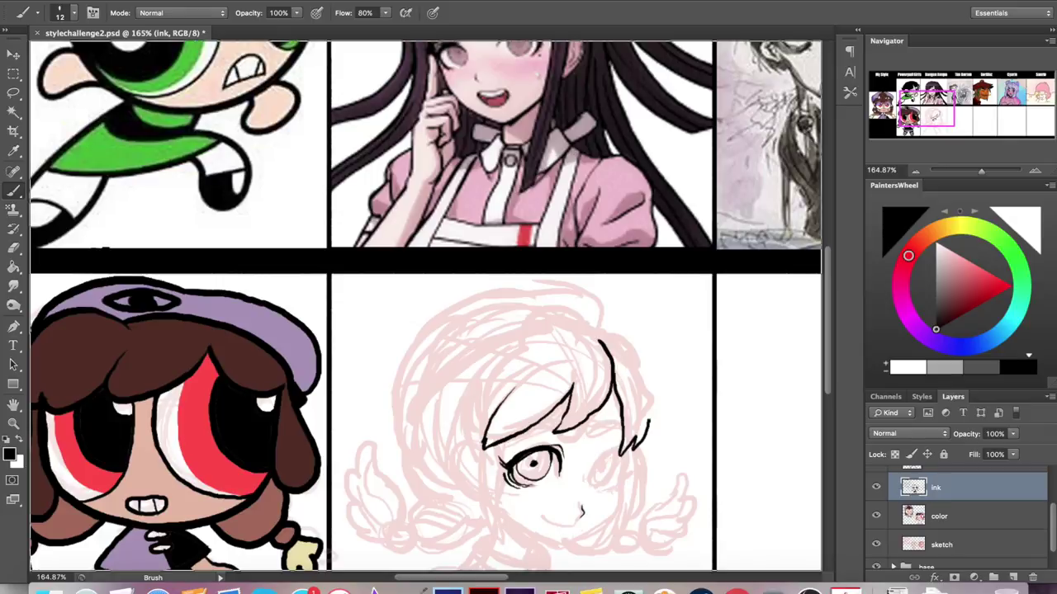
Ink the hair's outer contour on the far side, along with the second eye and the smile.
left_click_drag(596, 326, 632, 437)
scroll(578, 371, "down", 4)
scroll(578, 371, "right", 1)
left_click_drag(586, 299, 559, 332)
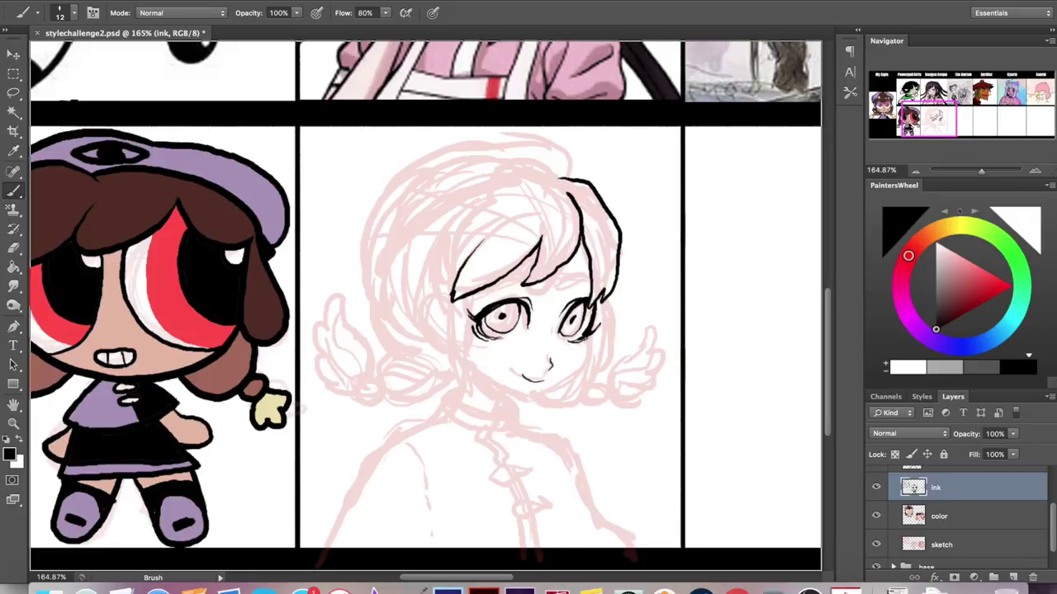
Ink the hair's crown, the long locks on the near side of the face, the eyebrows and the jawline.
left_click_drag(565, 179, 434, 301)
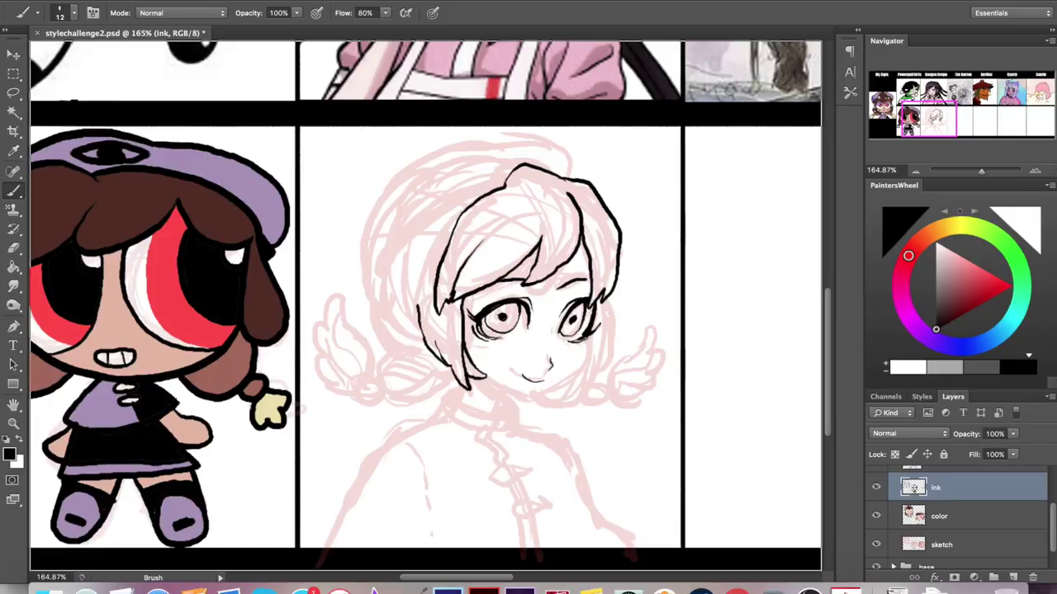
left_click_drag(424, 238, 428, 264)
scroll(425, 305, "up", 5)
scroll(425, 305, "down", 3)
left_click_drag(571, 398, 489, 462)
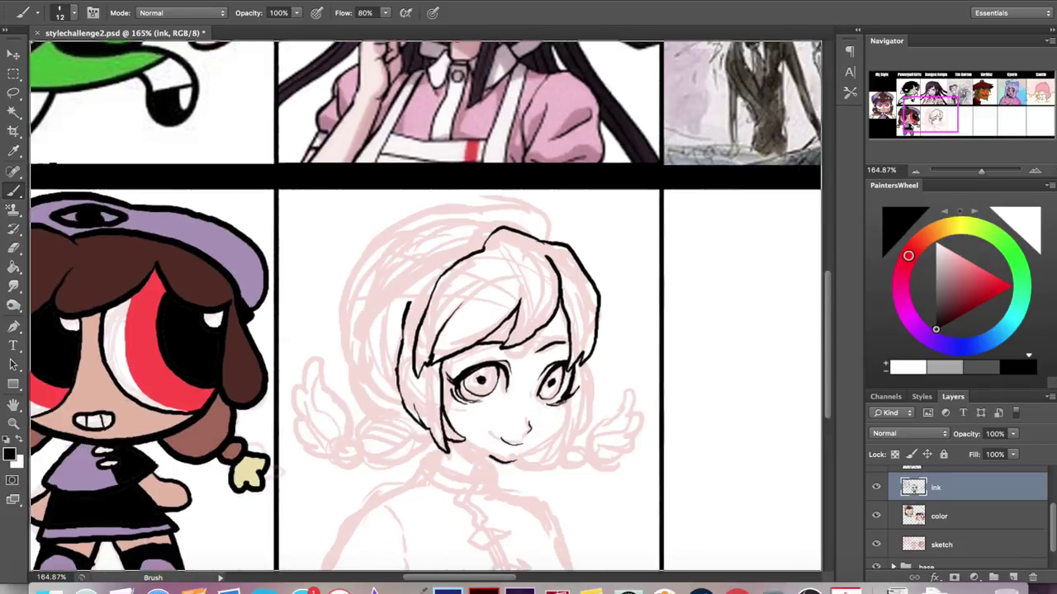
Add strand lines inside the bangs and ink the thin lock beside the far cheek.
scroll(426, 306, "up", 5)
scroll(425, 306, "right", 3)
scroll(425, 306, "down", 2)
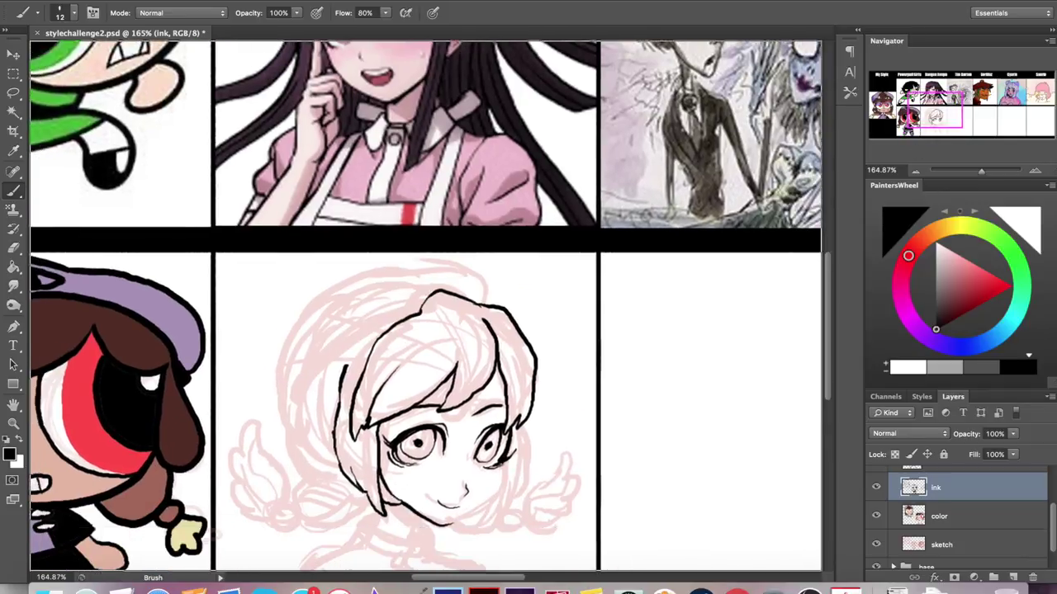
scroll(425, 306, "down", 3)
scroll(425, 305, "left", 2)
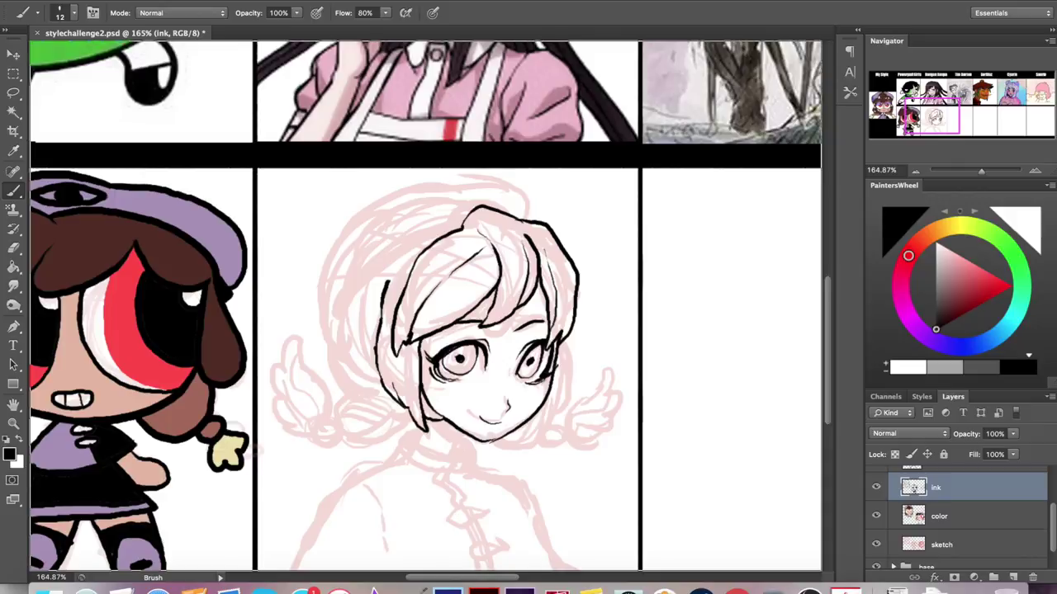
Ink the beret's outer contour and its thick brim line curving down behind the hair.
scroll(425, 305, "up", 5)
scroll(425, 306, "left", 1)
mouse_move(471, 291)
left_mouse_down()
mouse_move(336, 408)
mouse_move(338, 454)
left_mouse_up()
left_click_drag(429, 324, 356, 396)
left_click_drag(376, 367, 350, 470)
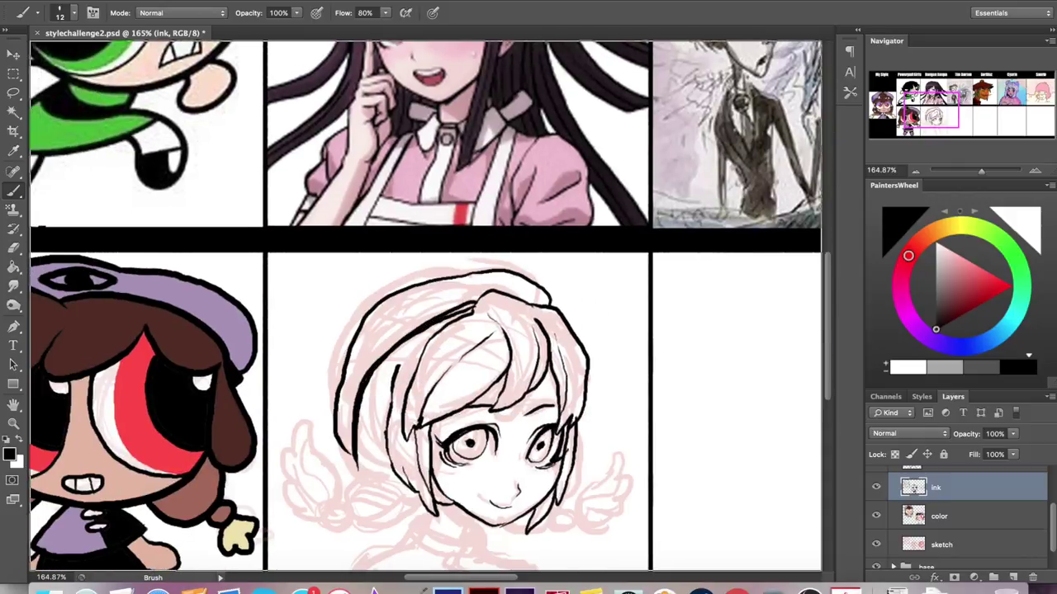
Ink both pigtails with their round ties and wing-shaped ends, and draw the eye emblem on the beret.
scroll(426, 305, "down", 3)
scroll(425, 305, "left", 2)
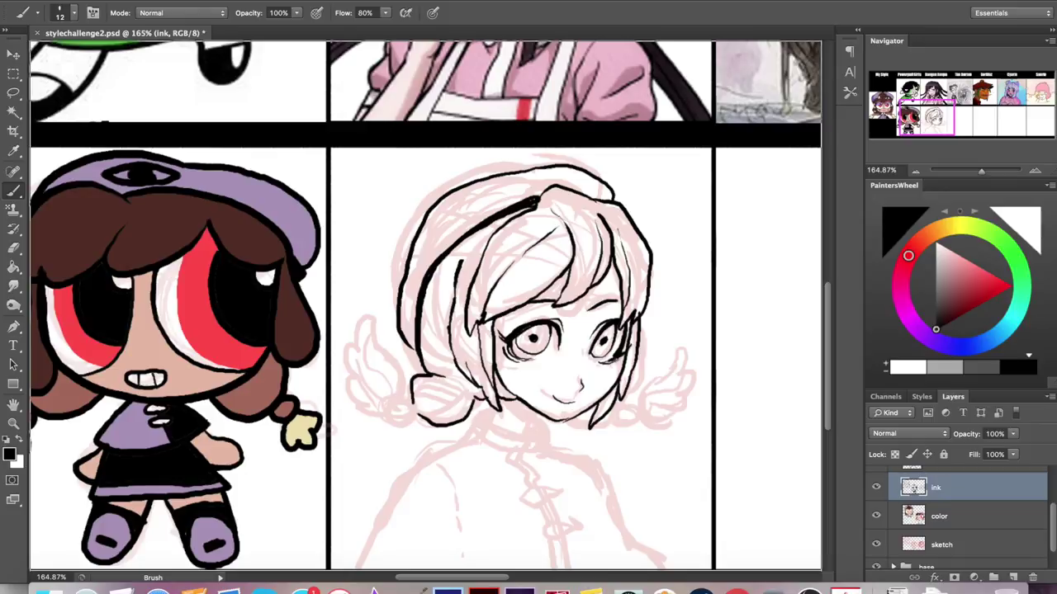
left_click_drag(396, 404, 351, 363)
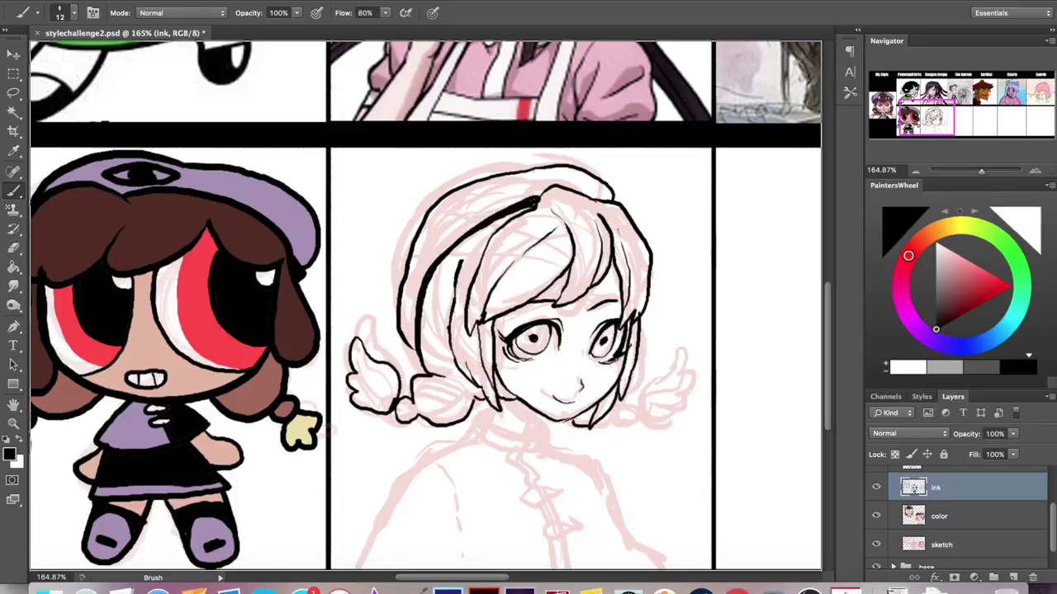
scroll(426, 307, "down", 1)
scroll(426, 306, "left", 1)
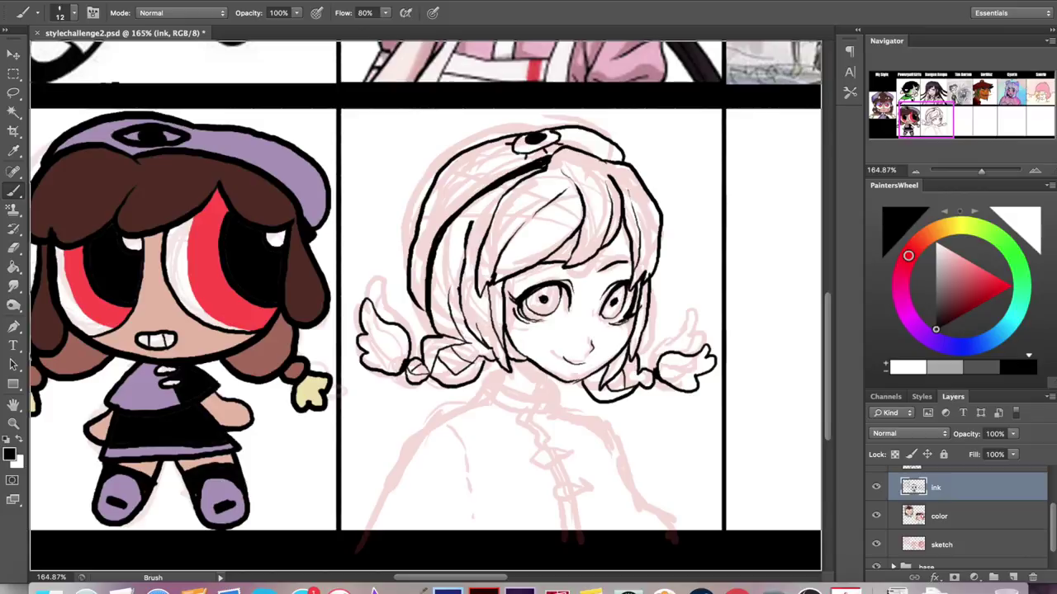
Ink the neck, collar, shoulders and toggled front closure, add more hair strands, and hide the sketch layer.
left_click_drag(980, 171, 984, 171)
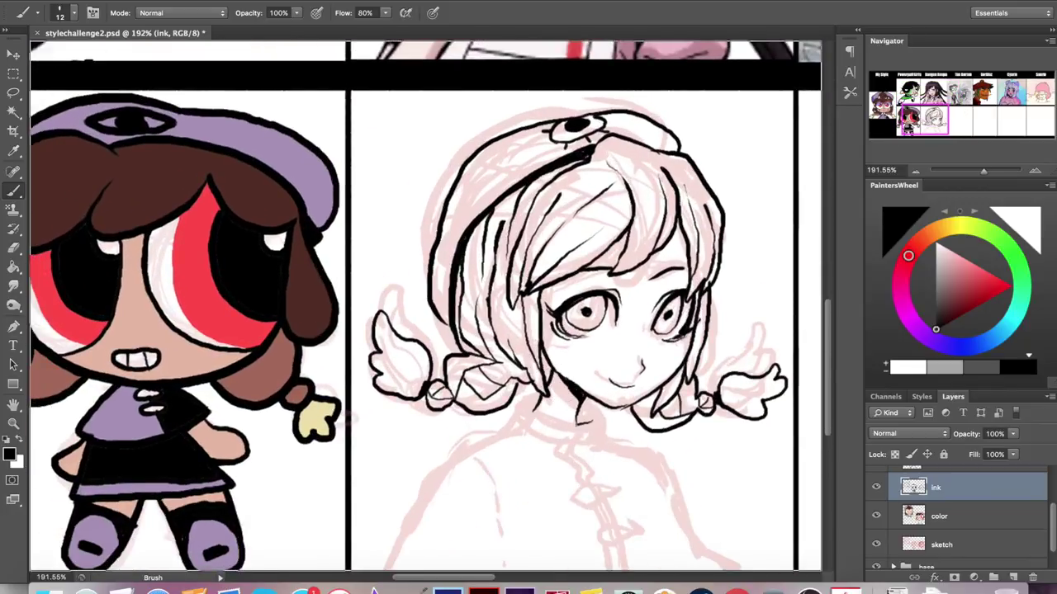
scroll(425, 305, "down", 3)
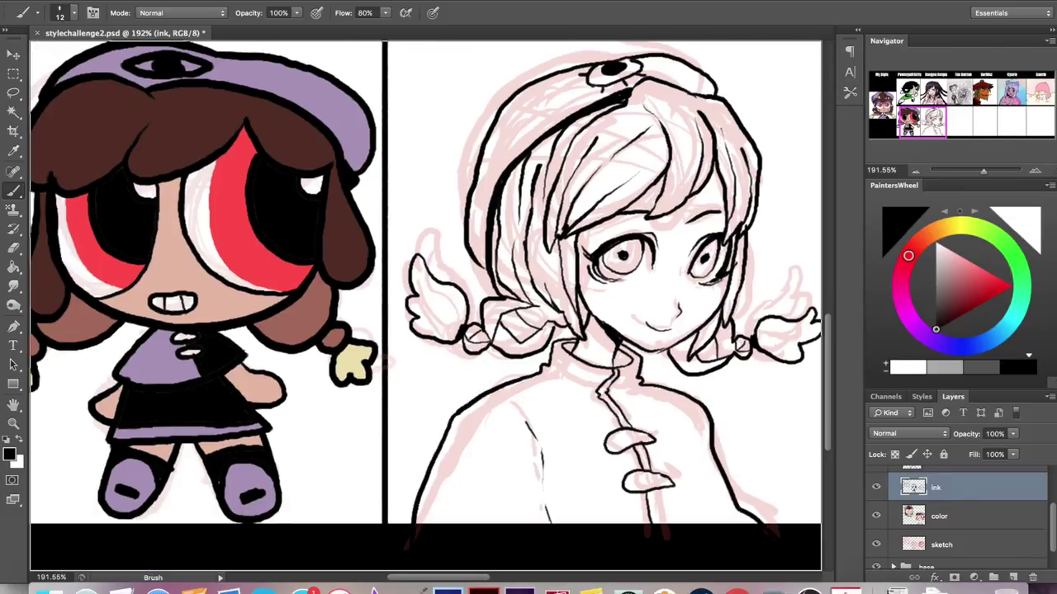
scroll(425, 305, "up", 3)
scroll(425, 305, "down", 5)
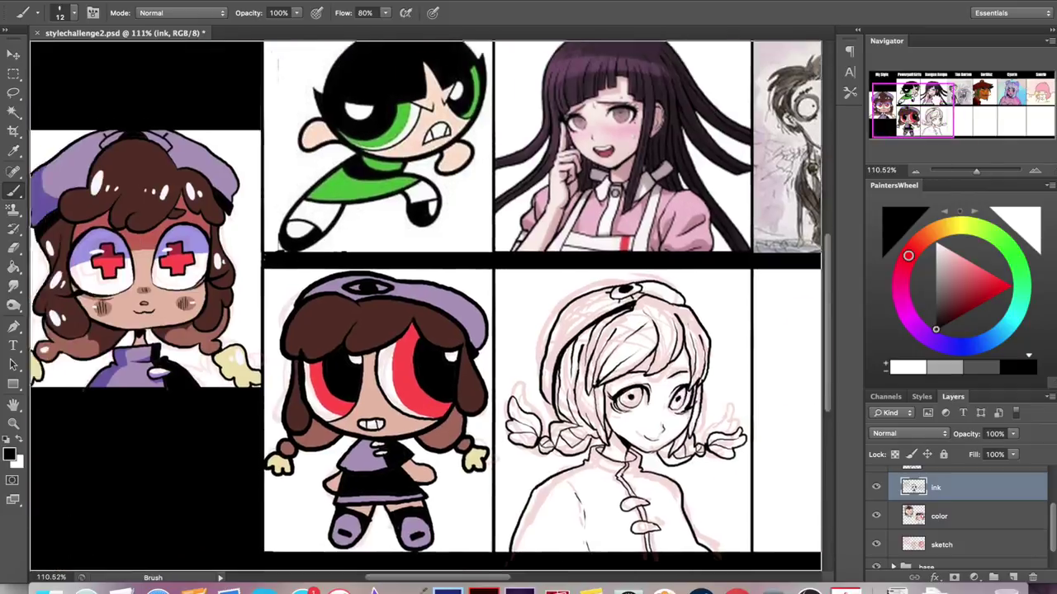
scroll(426, 305, "right", 3)
left_click(876, 544)
scroll(425, 305, "up", 2)
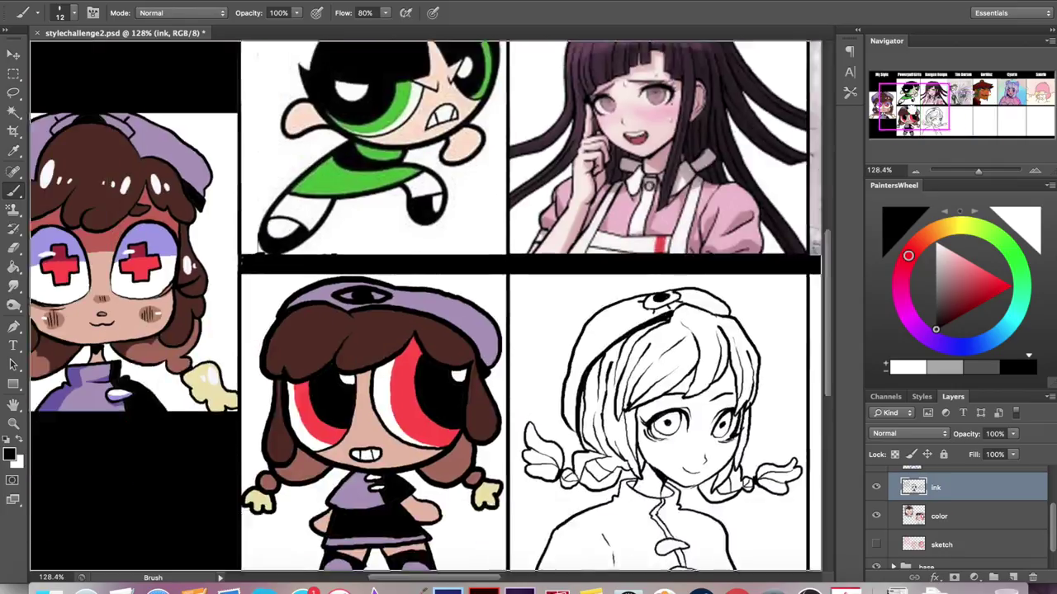
On the color layer, fill the face and neck with the tan skin tone and the irises with bright red.
scroll(425, 306, "down", 2)
key("g")
left_click(939, 516)
left_click(498, 392)
left_click(549, 388)
key("b")
key("g")
left_click(689, 405)
left_click(655, 431)
Sample the dark brown from the Powerpuff-style figure's hair and fill the new character's hair and pigtails with it.
scroll(656, 433, "right", 3)
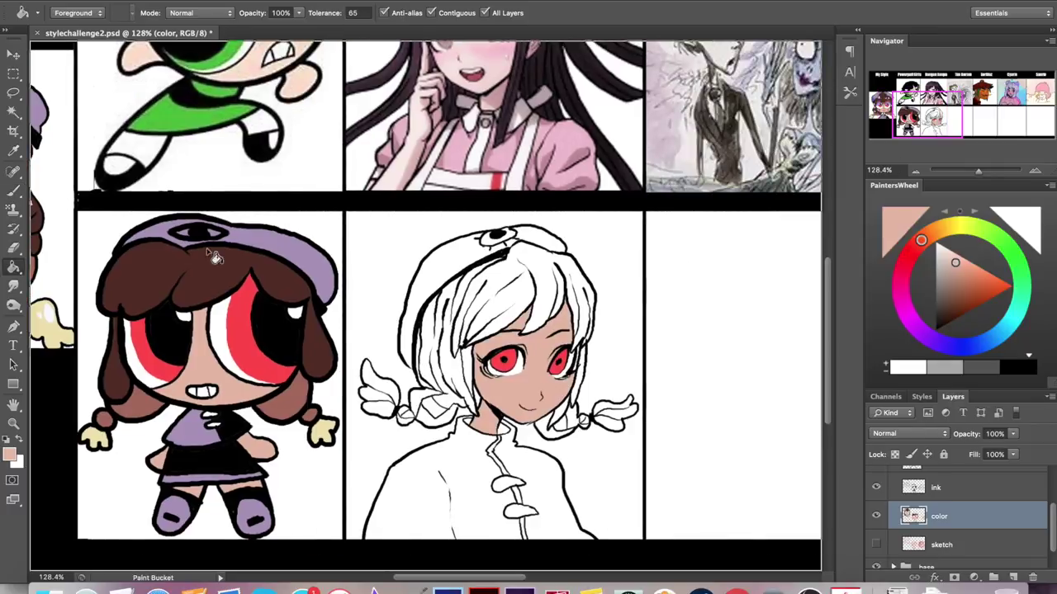
scroll(213, 258, "left", 5)
left_click(213, 258, "alt")
scroll(413, 330, "right", 2)
left_click(689, 388)
left_click(578, 330)
left_click(619, 256)
key("ctrl+z")
left_click(561, 409)
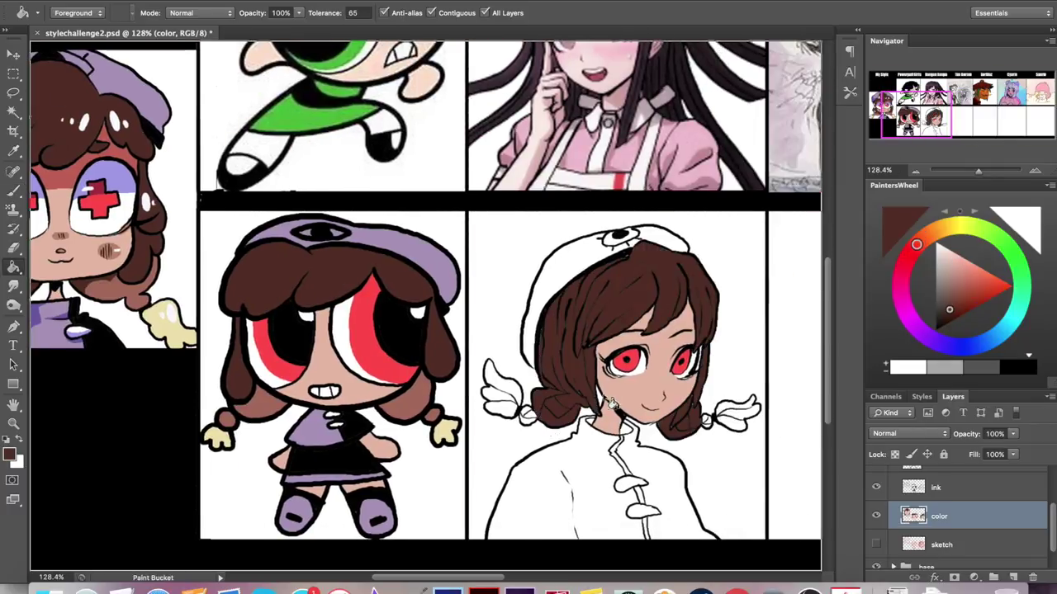
Sample the Powerpuff-style figure's purple and fill the near half of the garment and the beret with it.
key("b")
left_click(698, 363, "alt")
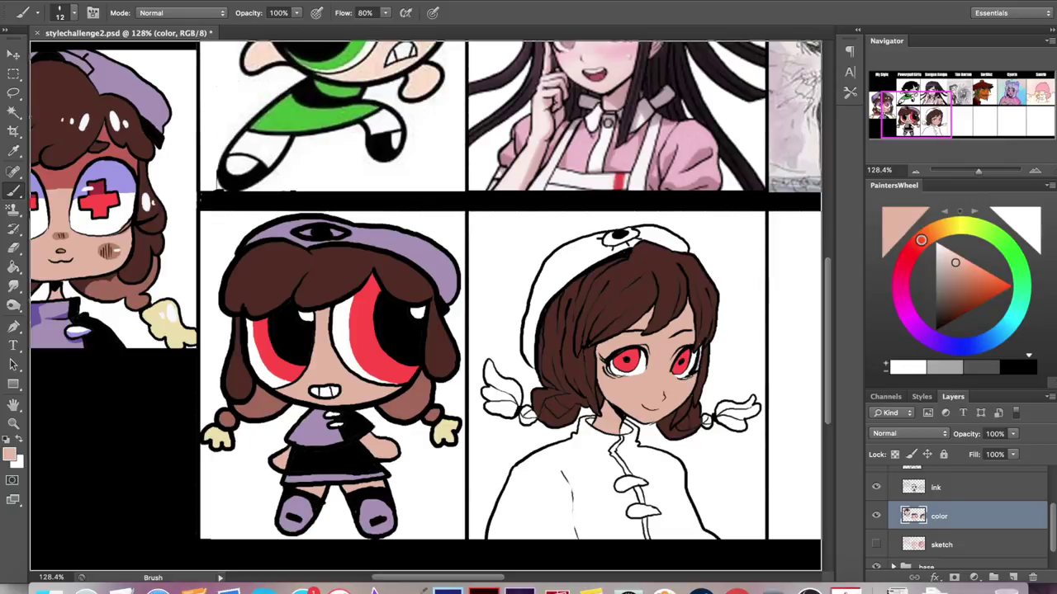
left_click(347, 248, "alt")
key("g")
left_click(504, 314)
key("ctrl+z")
left_click(590, 429)
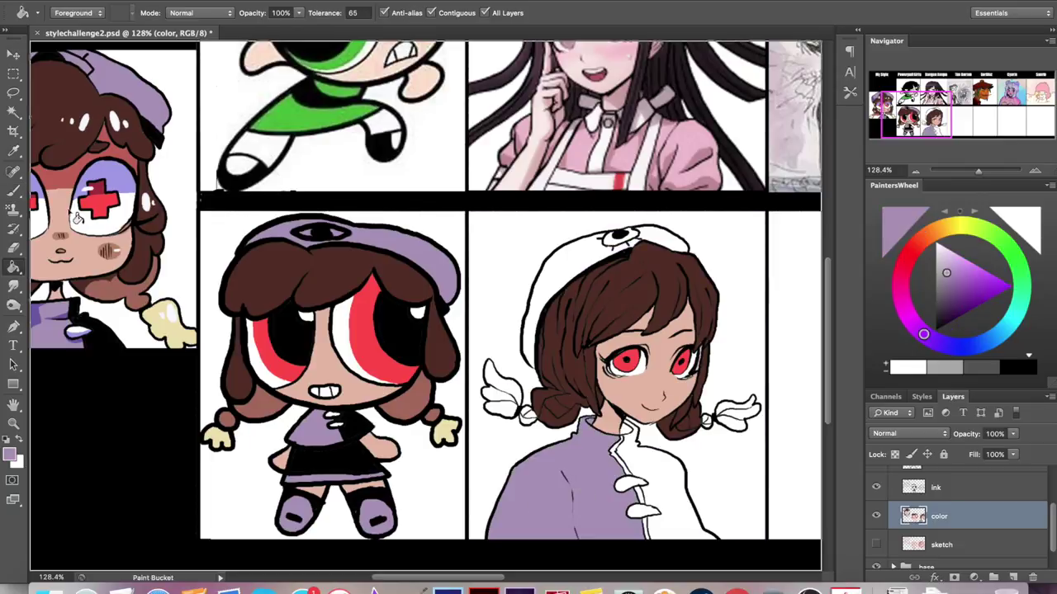
left_click(571, 265)
left_click(620, 248, "alt")
left_click(621, 248)
key("ctrl+z")
Fill the round hair ties and remaining small gaps in the pigtails with their reddish and dark browns.
scroll(621, 248, "up", 3)
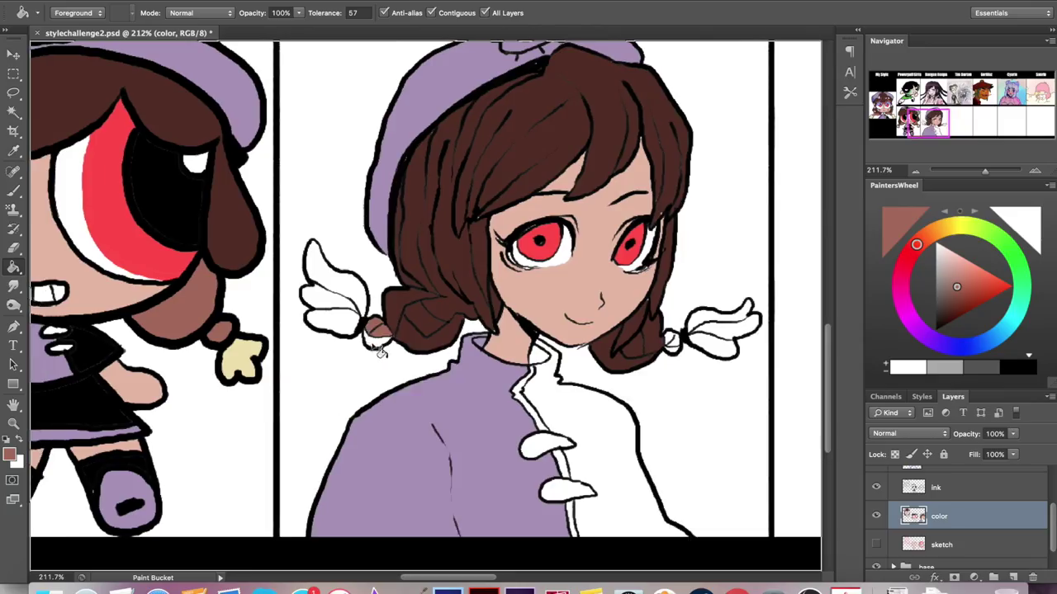
key("i")
left_click(669, 176)
key("b")
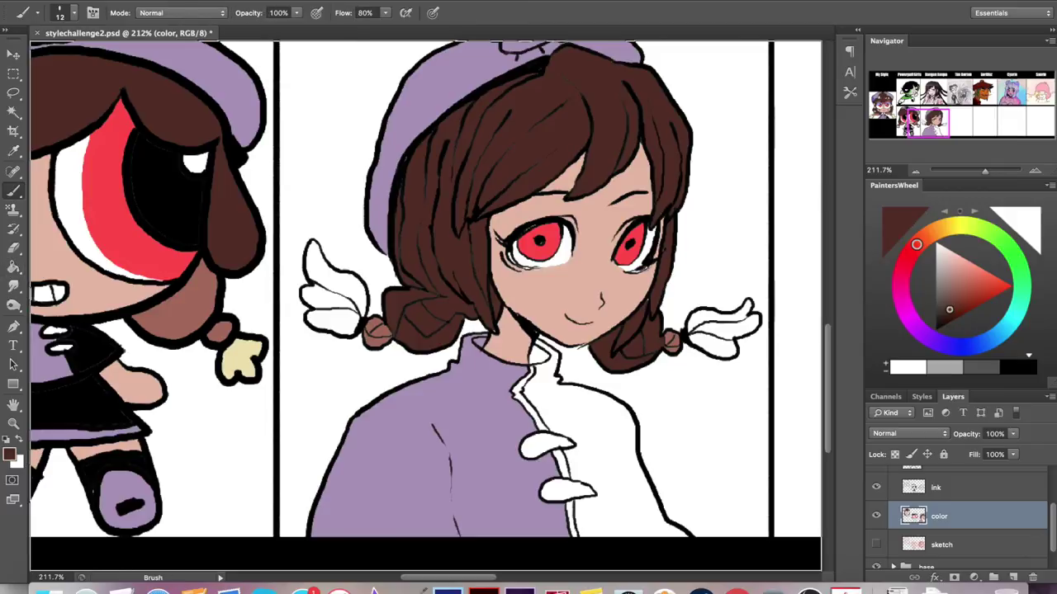
Fill the wing-shaped pigtail ends with the sampled pale yellow and the garment's far half with near-black.
left_click(240, 355, "alt")
key("g")
left_click(335, 310)
left_click(718, 326)
left_click(519, 395, "alt")
left_click(542, 425)
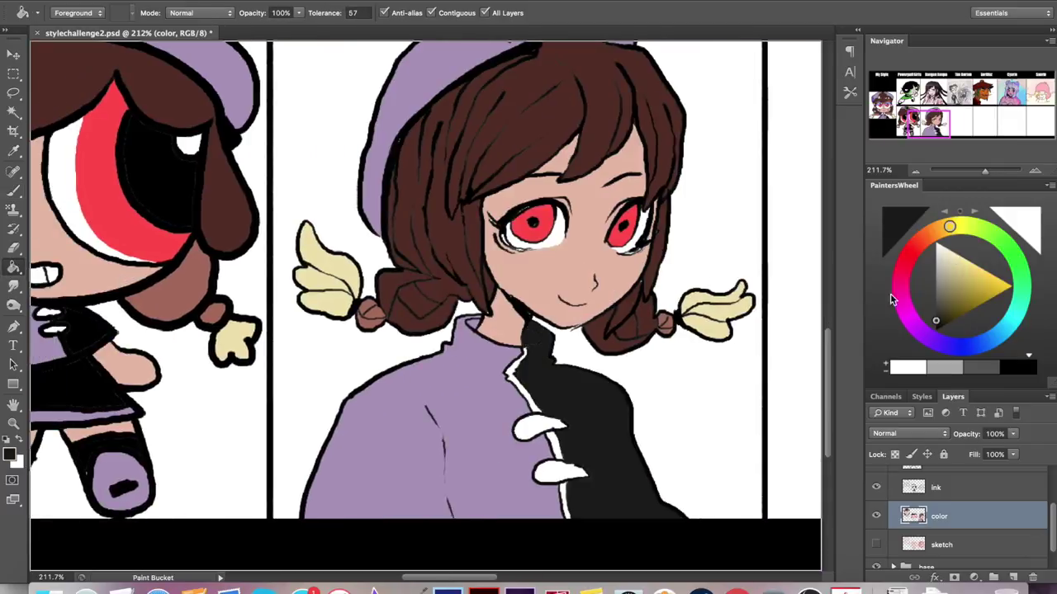
Fill the garment's front trim with grey and recolour the irises a muted red.
left_click(535, 407, "alt")
scroll(811, 203, "down", 5)
scroll(263, 435, "up", 4)
left_click(237, 432)
scroll(262, 435, "right", 2)
left_click(277, 434)
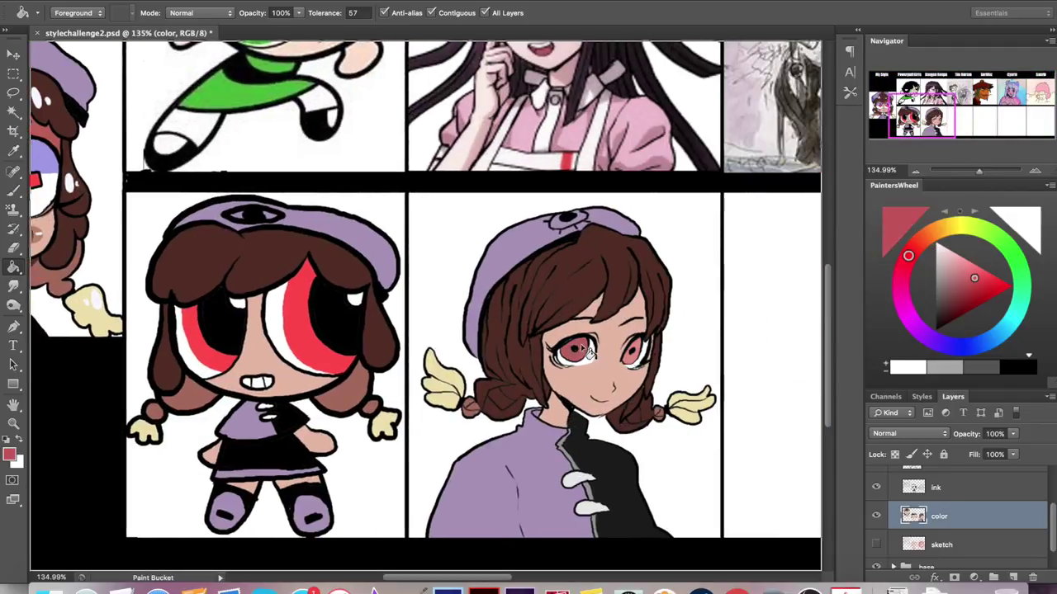
Paint soft tan blush on both cheeks with a 40 px brush on a Multiply layer named shades.
scroll(605, 357, "up", 3)
key("b")
left_click(561, 479, "alt")
left_click(74, 12)
key("Return")
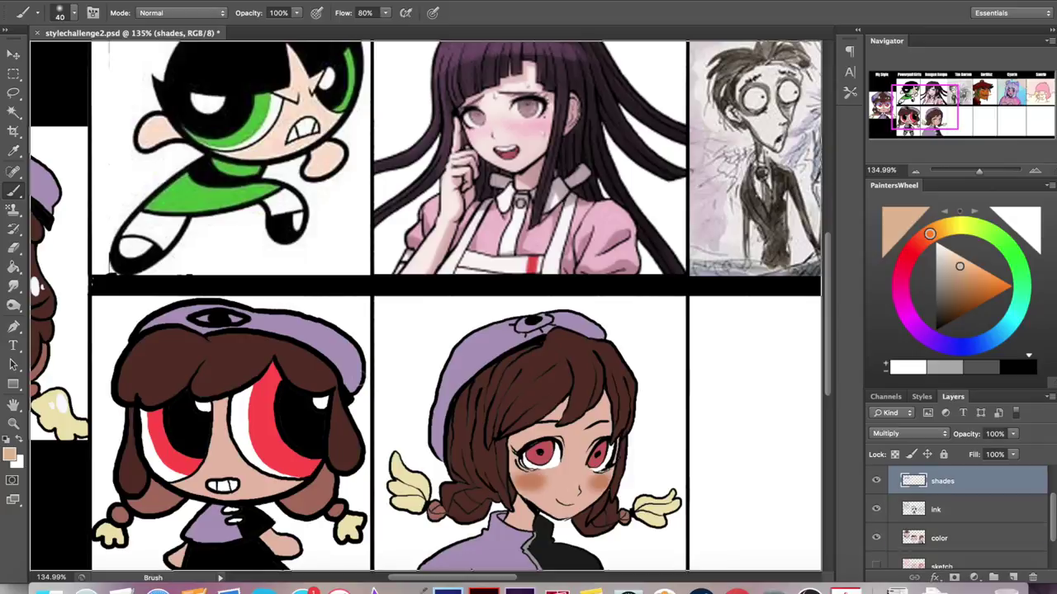
Set a hard 23 px brush and a neutral grey on the shades layer, and shade the forehead beneath the bangs.
left_click(74, 12)
key("Return")
scroll(425, 306, "up", 3)
scroll(425, 306, "down", 3)
left_click(935, 264)
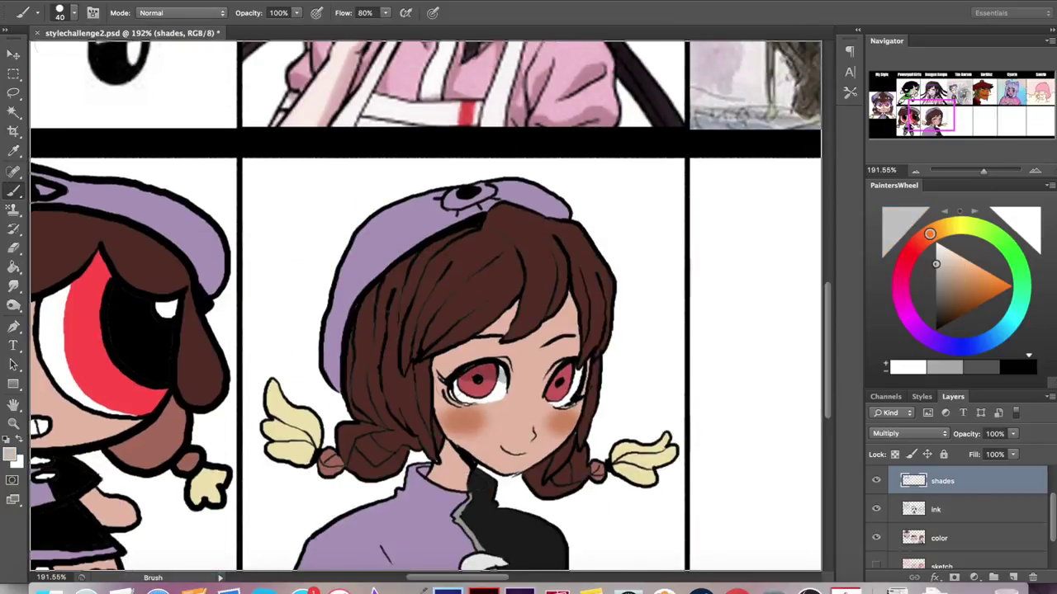
left_click(73, 13)
key("Return")
left_click(908, 256)
left_click(936, 271)
left_click_drag(527, 346, 552, 381)
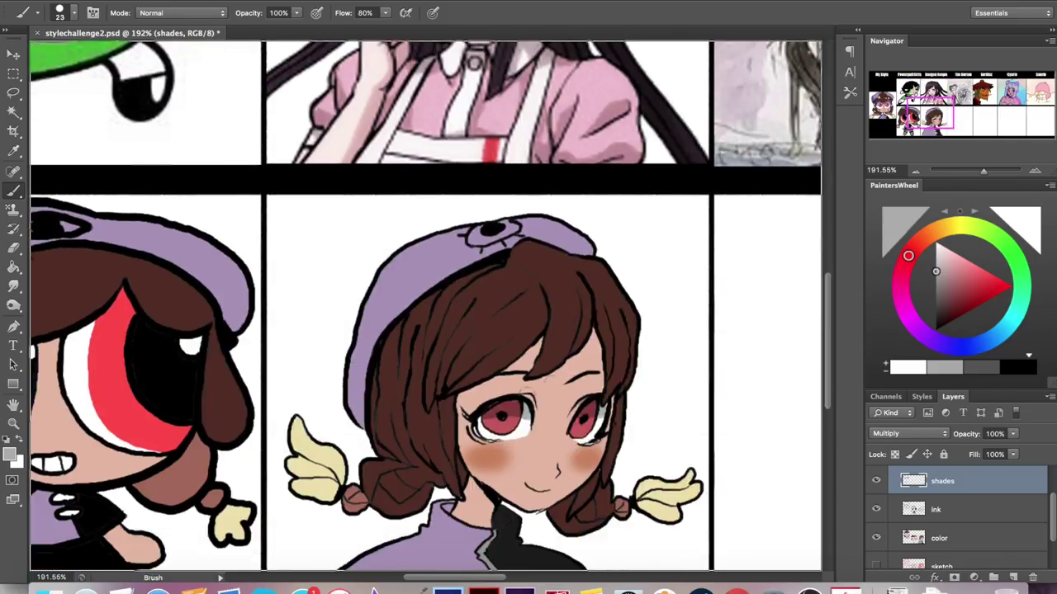
Shade the neck and outline the shadow shapes on the beret and sleeve in grey, filling them in.
scroll(505, 357, "up", 5)
scroll(506, 358, "down", 8)
scroll(505, 357, "up", 6)
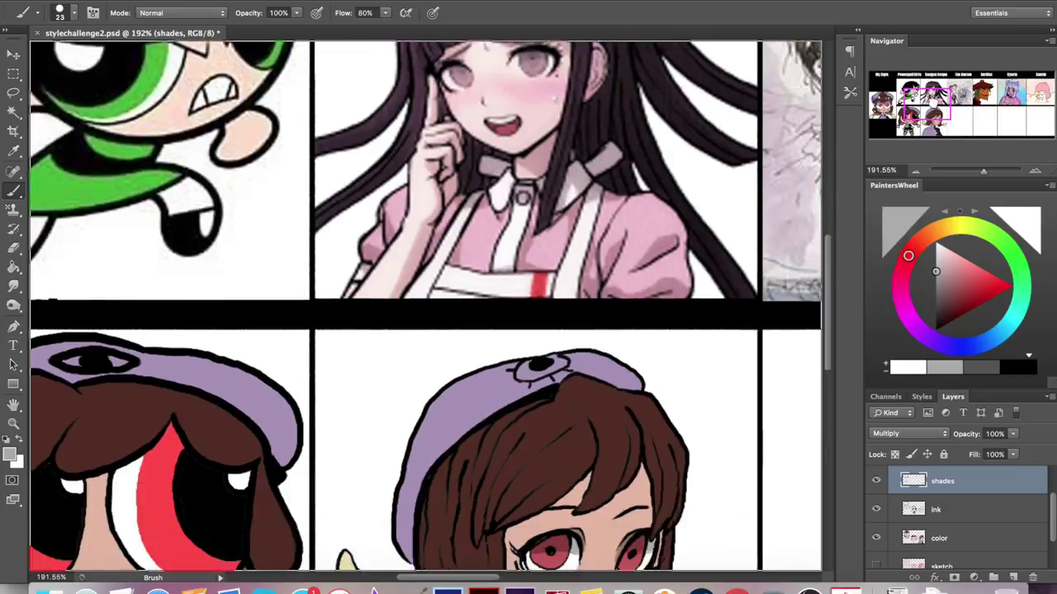
scroll(505, 357, "down", 3)
scroll(537, 425, "up", 5)
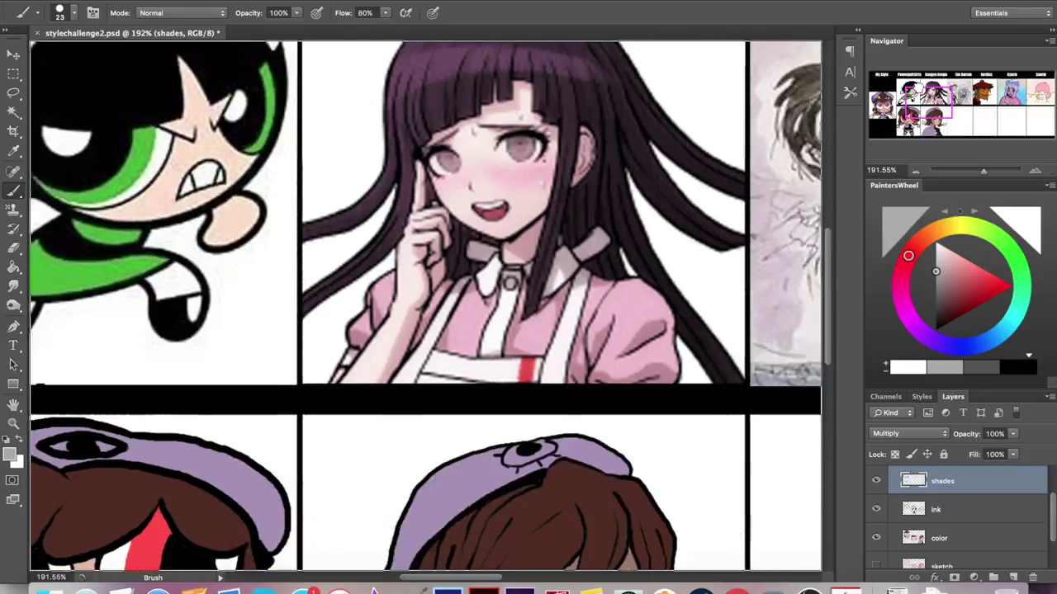
scroll(519, 349, "down", 10)
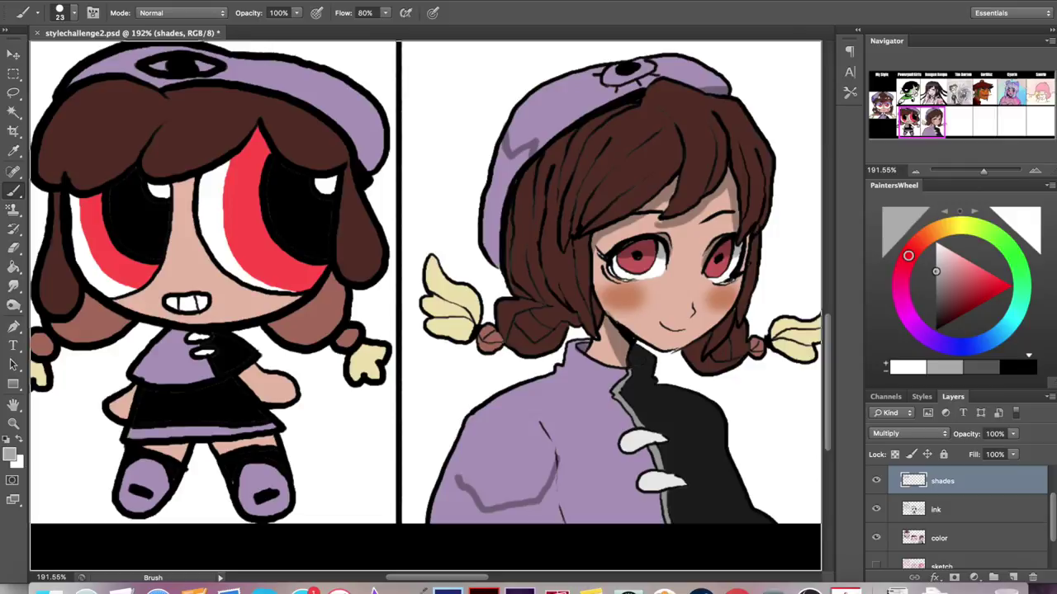
key("g")
key("super+1")
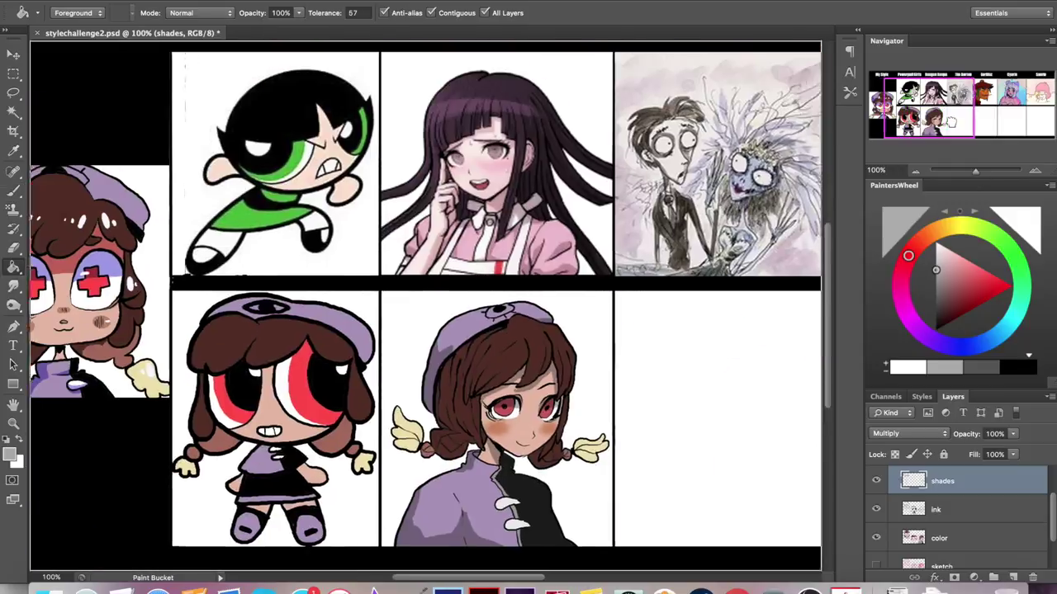
Create a layer named shine and paint a reddish-brown highlight band across the hair.
key("b")
left_click(576, 361, "alt")
key("ctrl+shift+n")
type("shine")
key("Return")
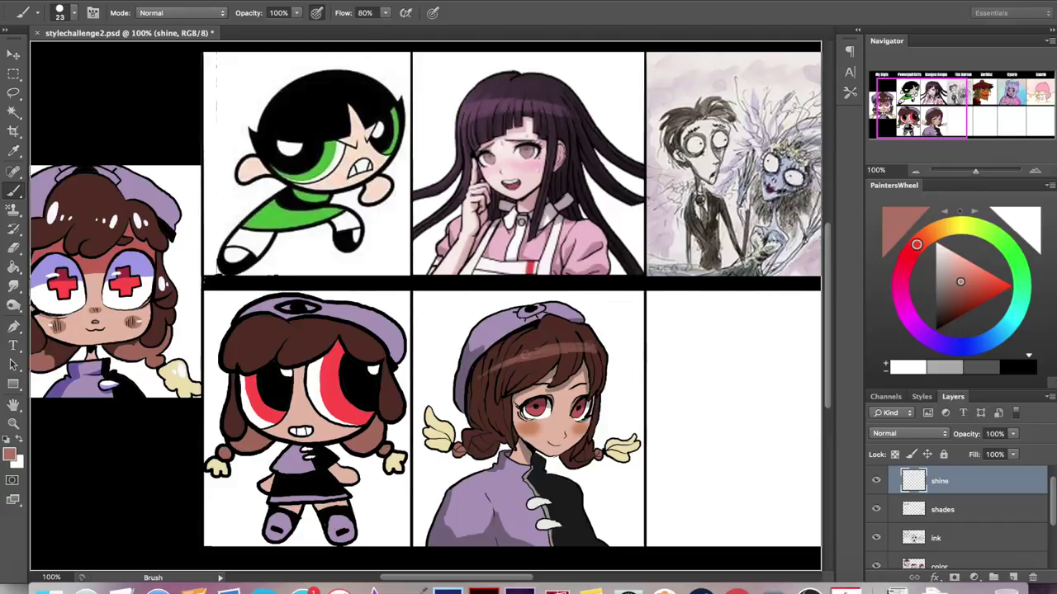
left_click_drag(496, 363, 606, 338)
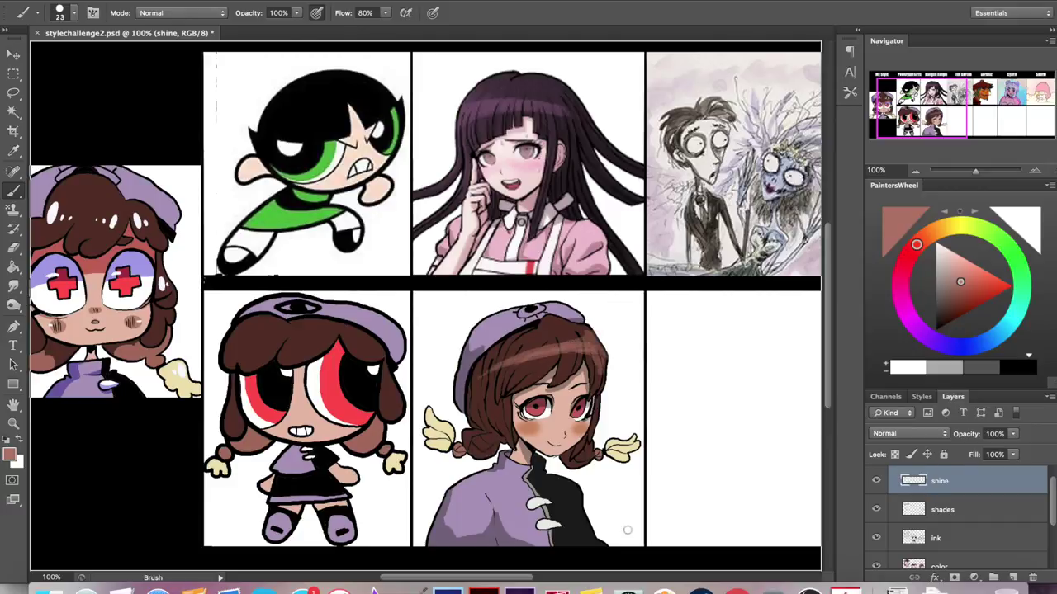
Add a new layer directly beneath the ink layer and paint the hair highlights there with a 56 px brush.
left_click(938, 567)
left_click(1017, 577)
left_click(66, 12)
left_click_drag(33, 41, 58, 41)
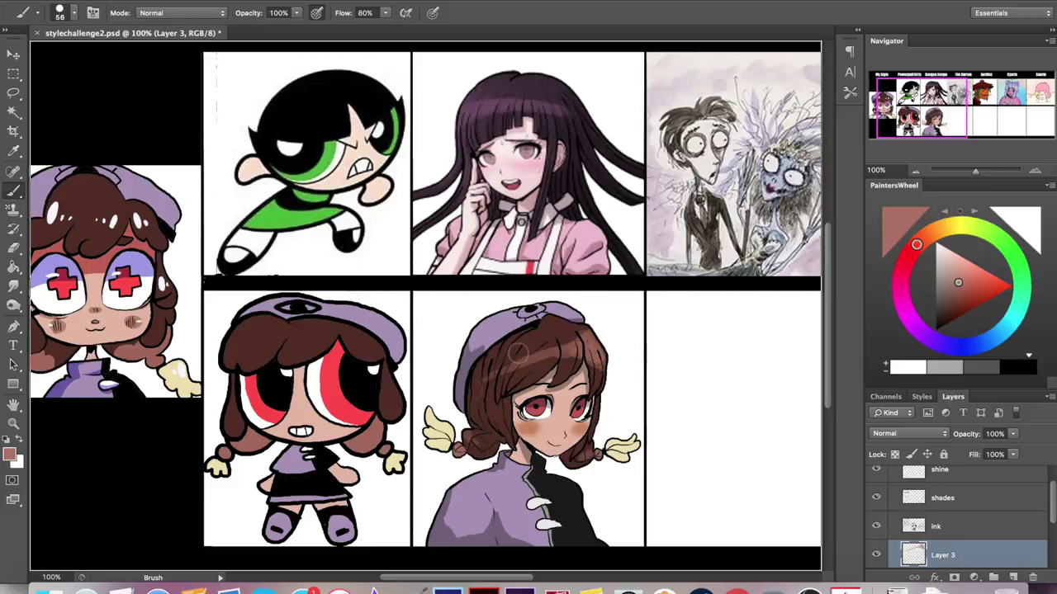
Choose a pale pink and reduce the brush to 9 px for fine highlights on Layer 3.
scroll(705, 445, "up", 3)
left_click(74, 12)
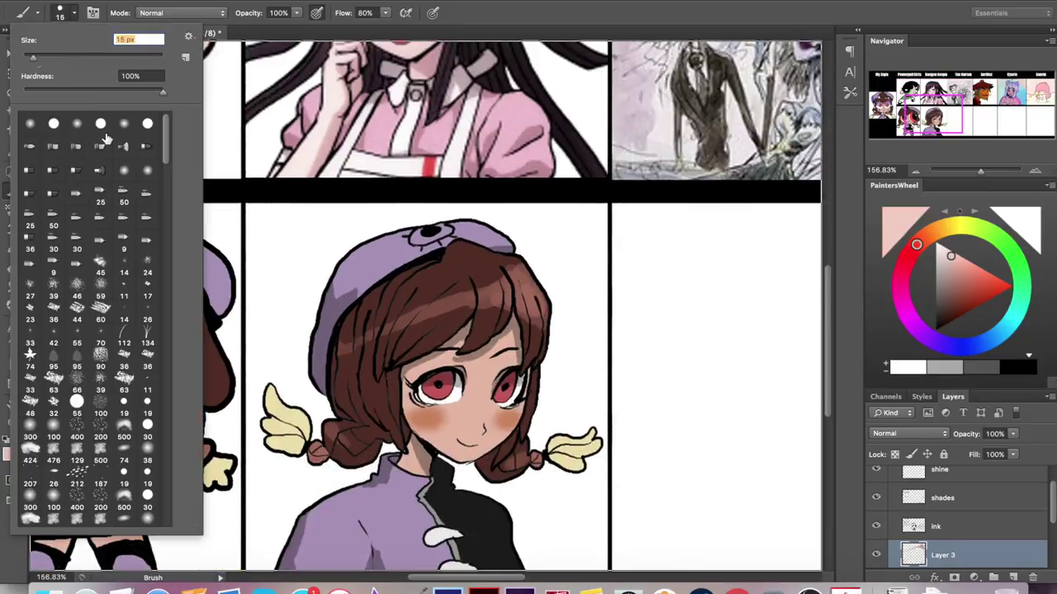
double_click(33, 62)
key("super+1")
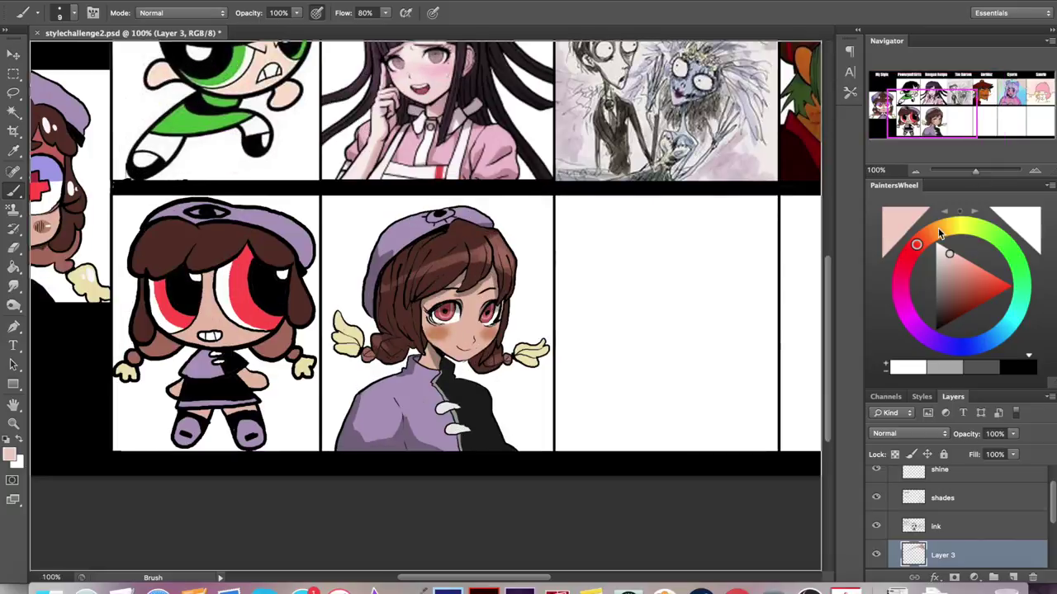
Select the shades layer with the Eraser, adjust the eraser's settings, and return to the Brush tool.
key("e")
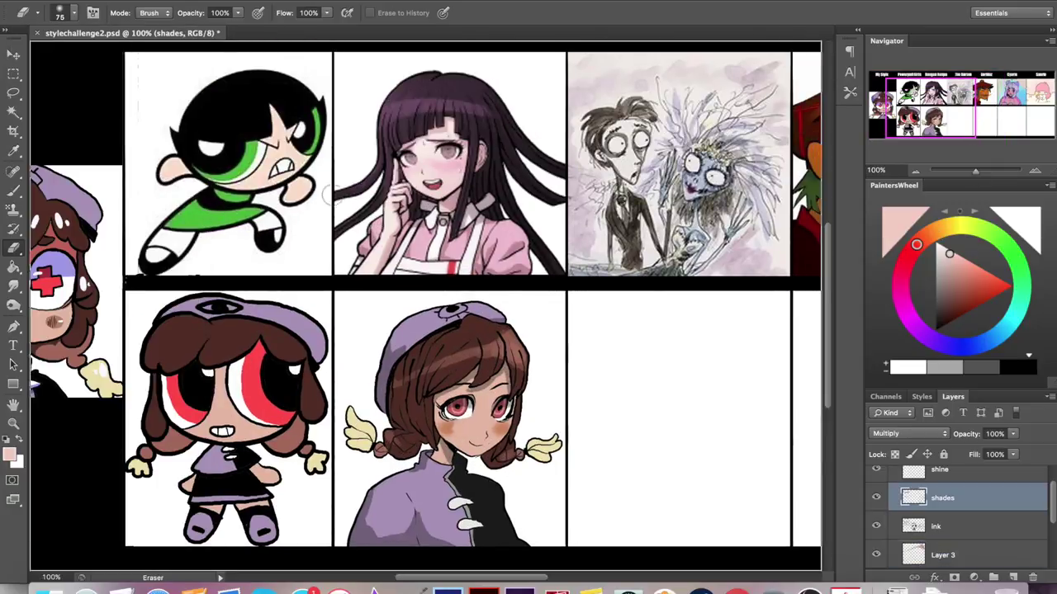
left_click(915, 494)
left_click(74, 13)
key("8")
key("9")
key("b")
Try the 2B Pencil preset with test strokes on the ink layer in the empty panel beneath the Tim Burton reference.
left_click_drag(922, 133, 950, 132)
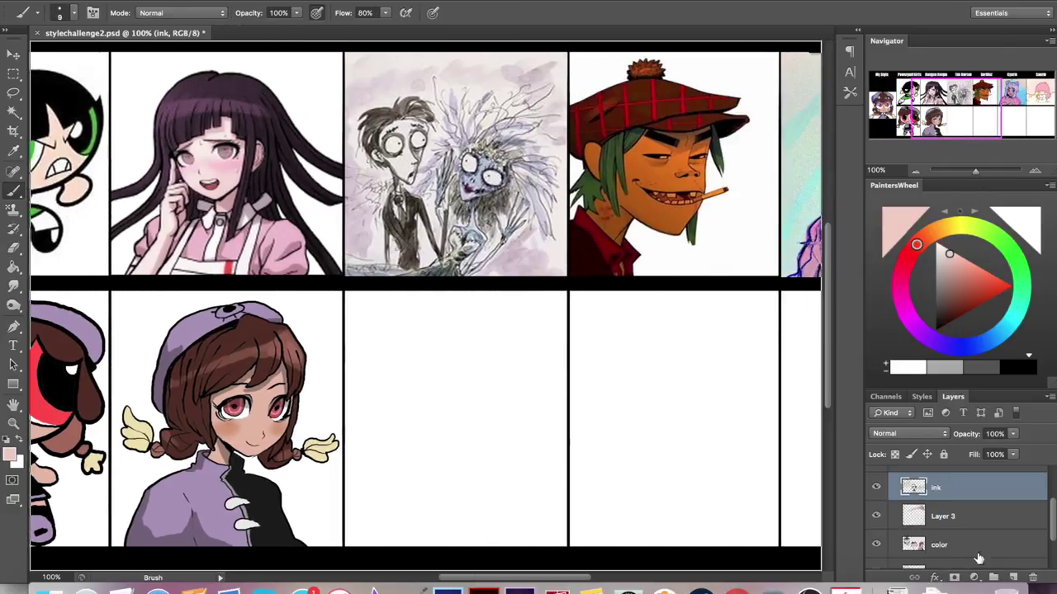
left_click(941, 539)
left_click(971, 273)
left_click_drag(975, 170, 978, 170)
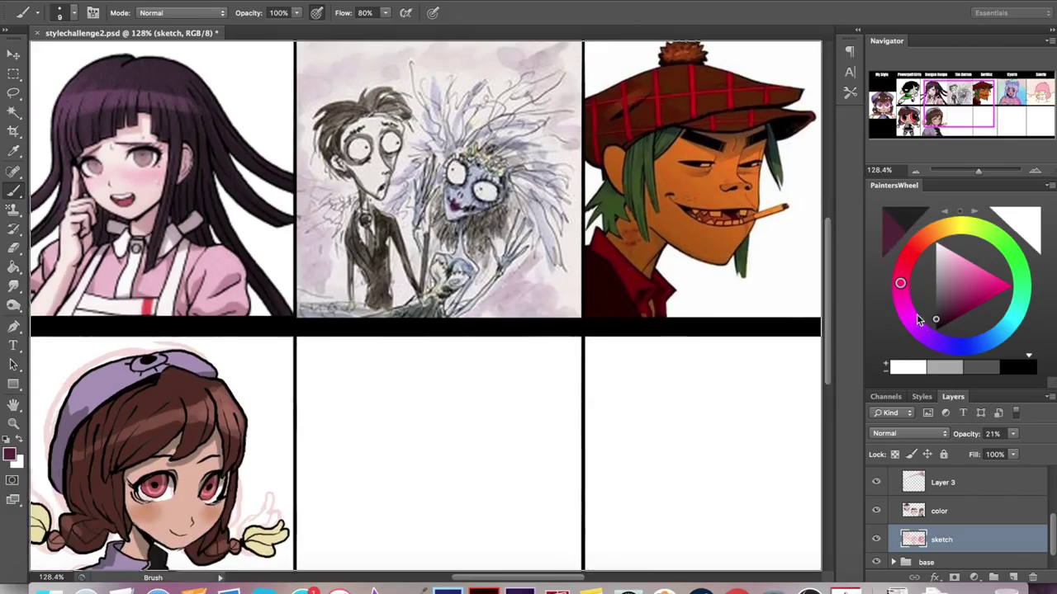
left_click(851, 91)
left_click(718, 57)
left_click_drag(472, 460, 502, 423)
key("super+z")
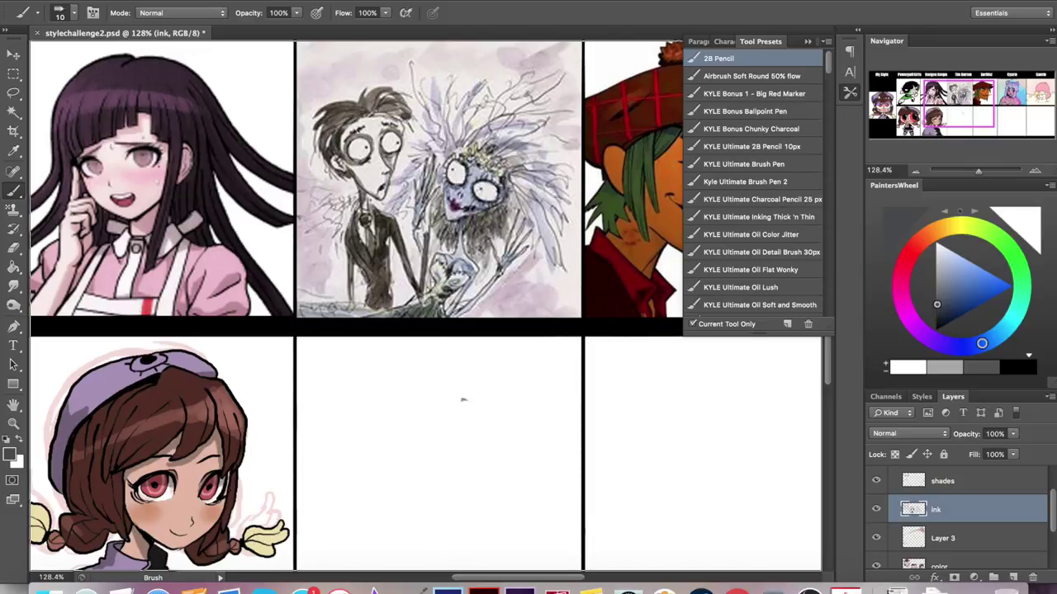
scroll(462, 396, "down", 3)
scroll(488, 273, "left", 2)
left_click_drag(505, 444, 496, 372)
key("super+z")
Load a pencil preset from Kyle's Drawing Box and set its size to 7 px for the ink layer.
left_click(851, 91)
left_click(760, 116)
left_click(74, 12)
key("bracketleft")
key("bracketleft")
key("bracketleft")
key("Return")
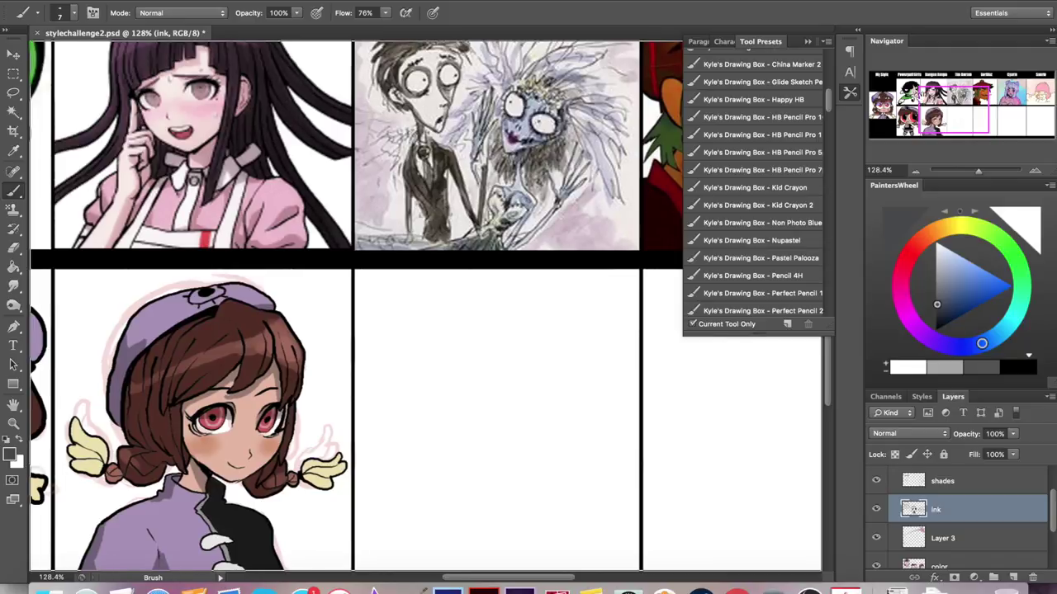
Sketch the Burton-style head with a pointed jaw, large round lashed eyes, small pupils, a nose, a mouth and a thin neck.
scroll(462, 330, "right", 3)
left_click_drag(398, 371, 518, 383)
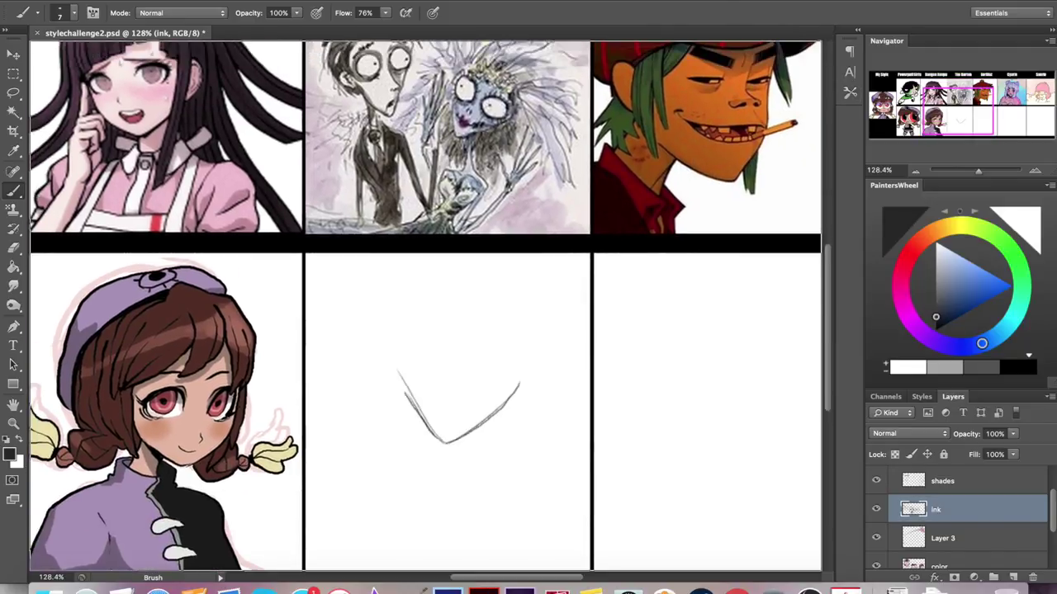
left_click_drag(417, 334, 413, 337)
mouse_move(494, 327)
left_mouse_down()
mouse_move(525, 363)
mouse_move(492, 328)
left_mouse_up()
left_click_drag(444, 402, 444, 412)
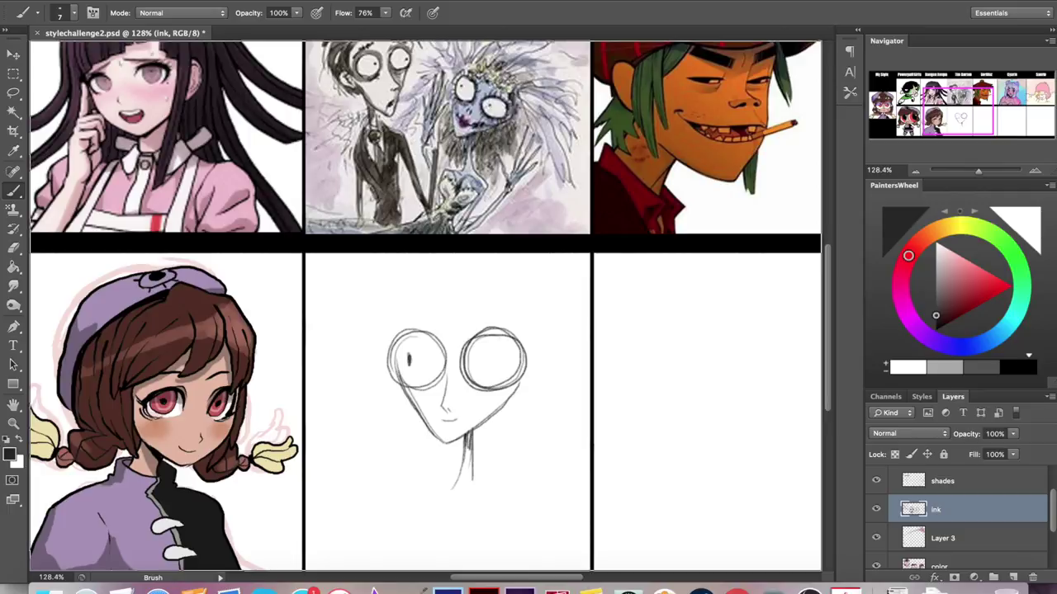
left_click_drag(495, 328, 523, 363)
mouse_move(417, 327)
left_mouse_down()
mouse_move(394, 368)
mouse_move(446, 379)
left_mouse_up()
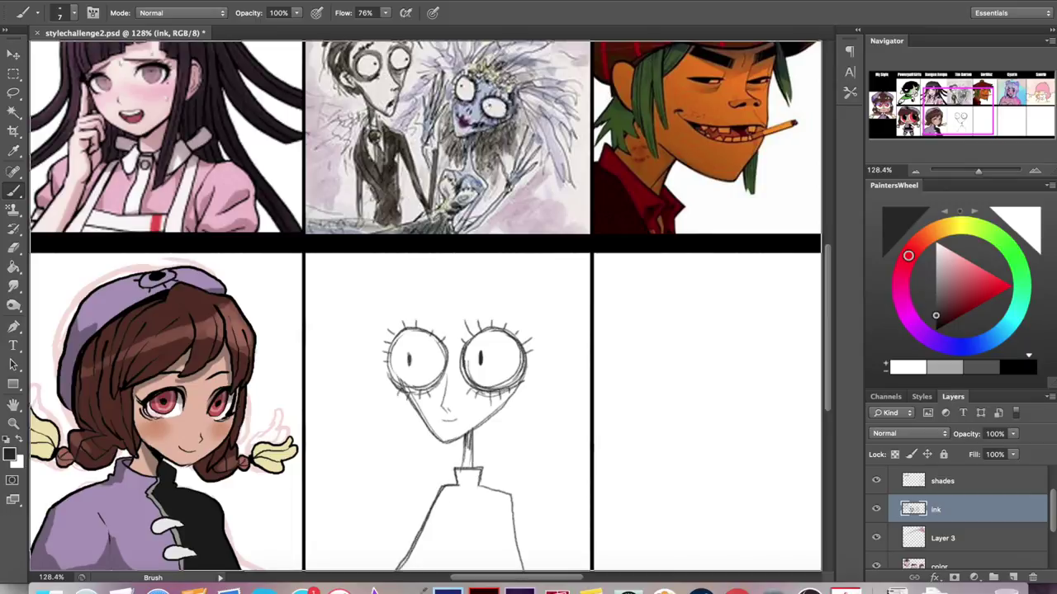
Draw the claw-shaped fasteners on the high-collared jacket and hatch its dark half with dense pencil strokes.
scroll(426, 306, "down", 3)
left_click_drag(484, 517, 484, 548)
left_click_drag(505, 496, 495, 552)
left_click_drag(488, 429, 520, 546)
Sketch the parted bangs sweeping over the forehead and the long strands framing one side of the face.
scroll(426, 306, "up", 5)
left_click_drag(471, 359, 379, 437)
left_click_drag(401, 339, 485, 396)
left_click_drag(495, 330, 512, 280)
left_click_drag(412, 344, 404, 438)
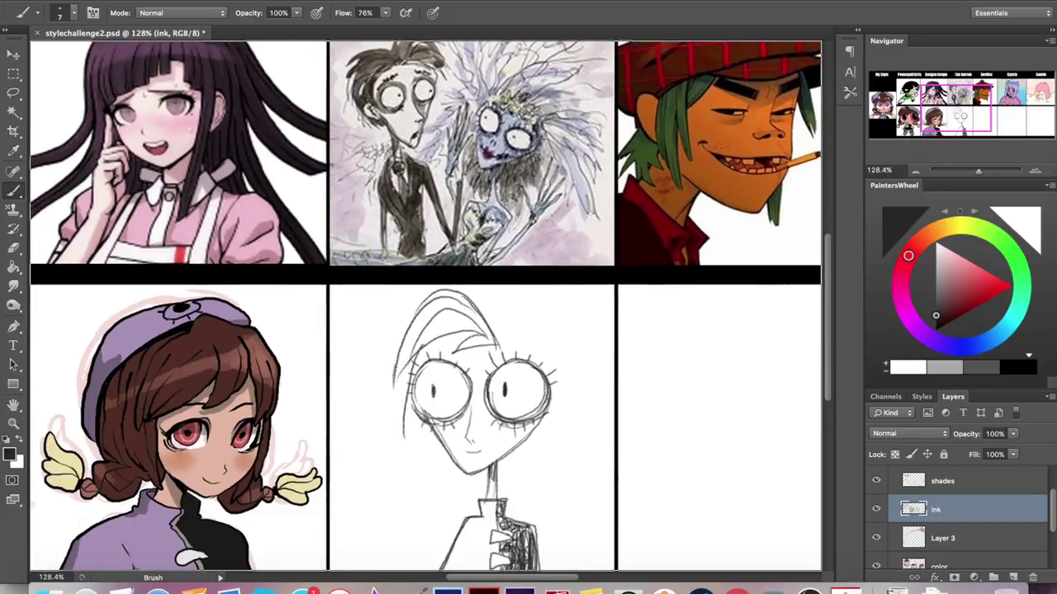
Draw the angular pigtails ending in bat-like wings, and outline the hair on the other side of the face.
scroll(426, 306, "down", 3)
scroll(426, 307, "left", 3)
left_click_drag(520, 387, 522, 421)
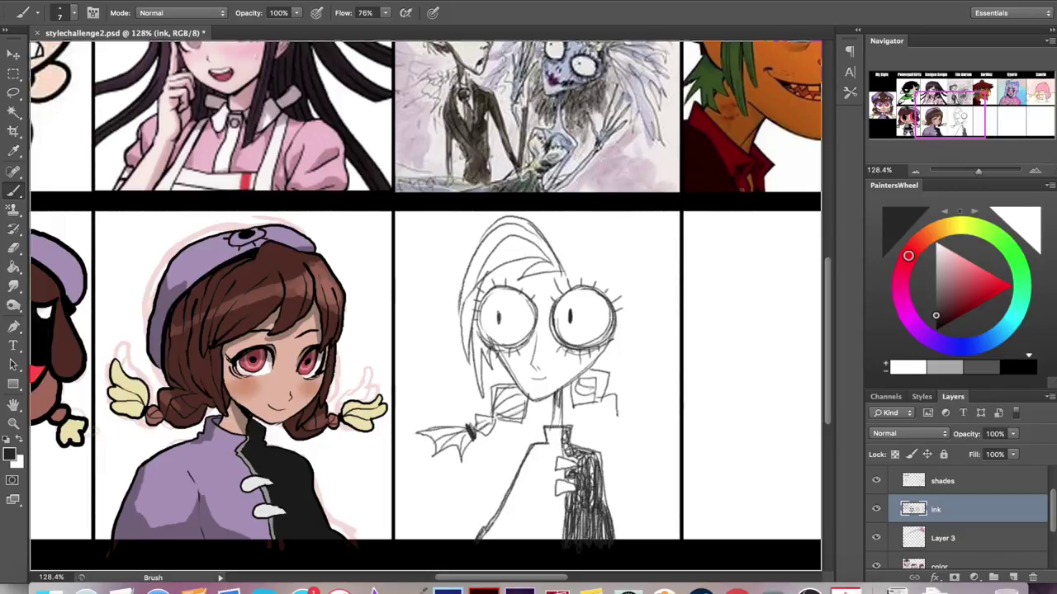
scroll(426, 306, "up", 3)
scroll(426, 306, "right", 2)
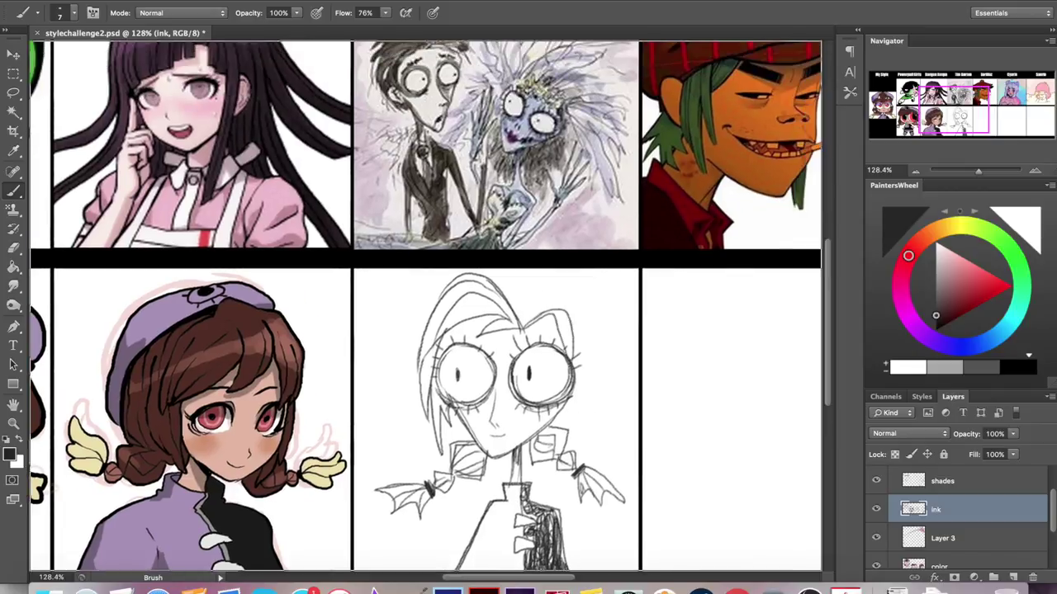
scroll(426, 306, "left", 1)
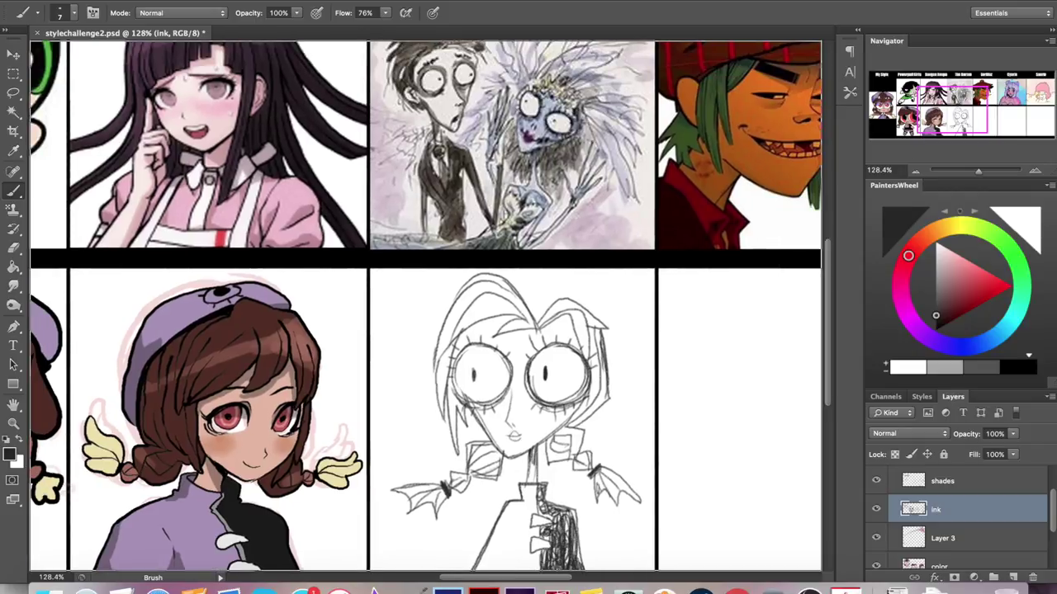
Add more hair strands across the crown and bangs, and draw fold lines on the light sleeve.
scroll(426, 307, "down", 3)
scroll(426, 306, "left", 2)
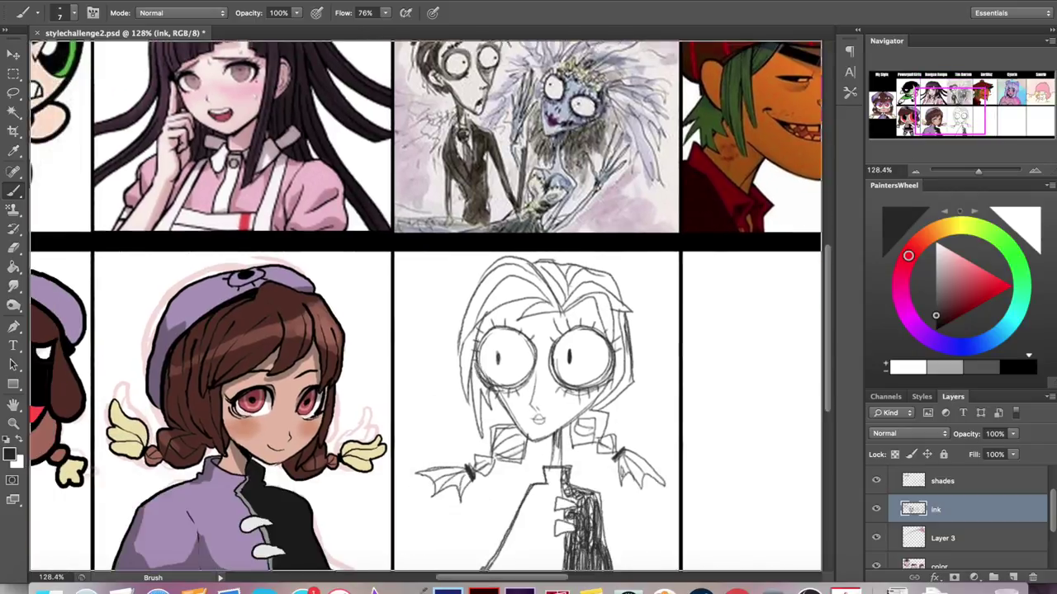
scroll(426, 307, "up", 1)
scroll(426, 306, "right", 1)
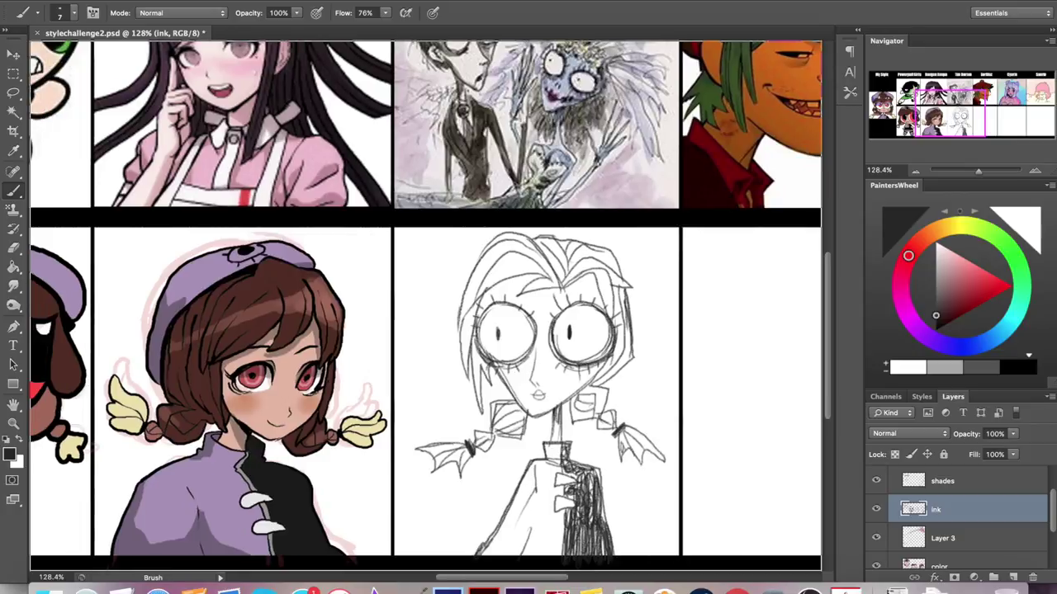
Redraw the wing on one pigtail and sketch the slanted beret with its eye emblem on top of the head.
scroll(460, 424, "left", 5)
scroll(460, 424, "right", 4)
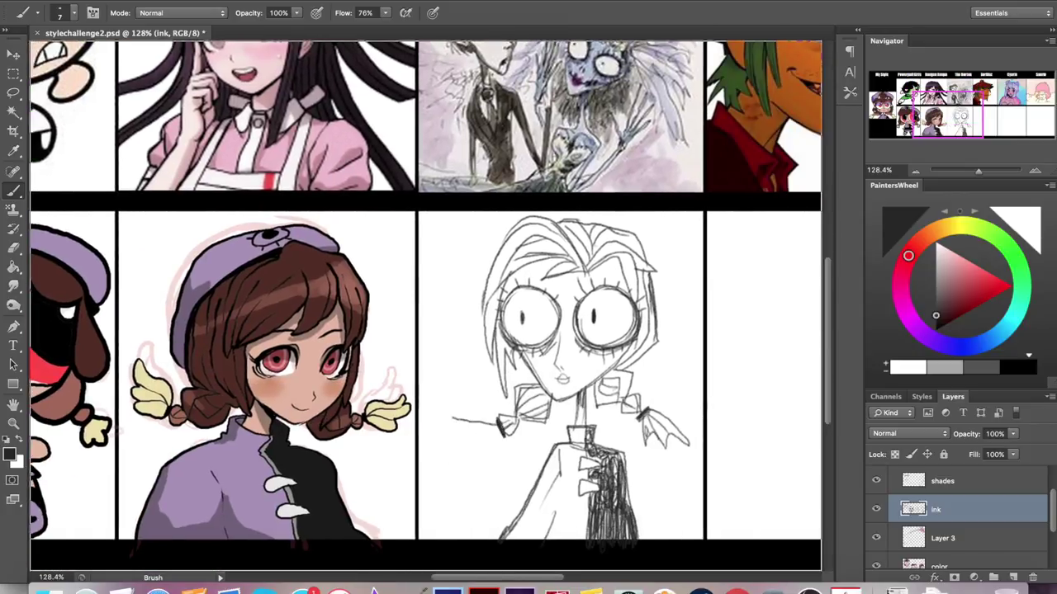
scroll(460, 424, "up", 6)
scroll(460, 424, "right", 2)
scroll(426, 306, "down", 8)
scroll(426, 306, "left", 4)
scroll(426, 306, "up", 6)
scroll(426, 306, "right", 7)
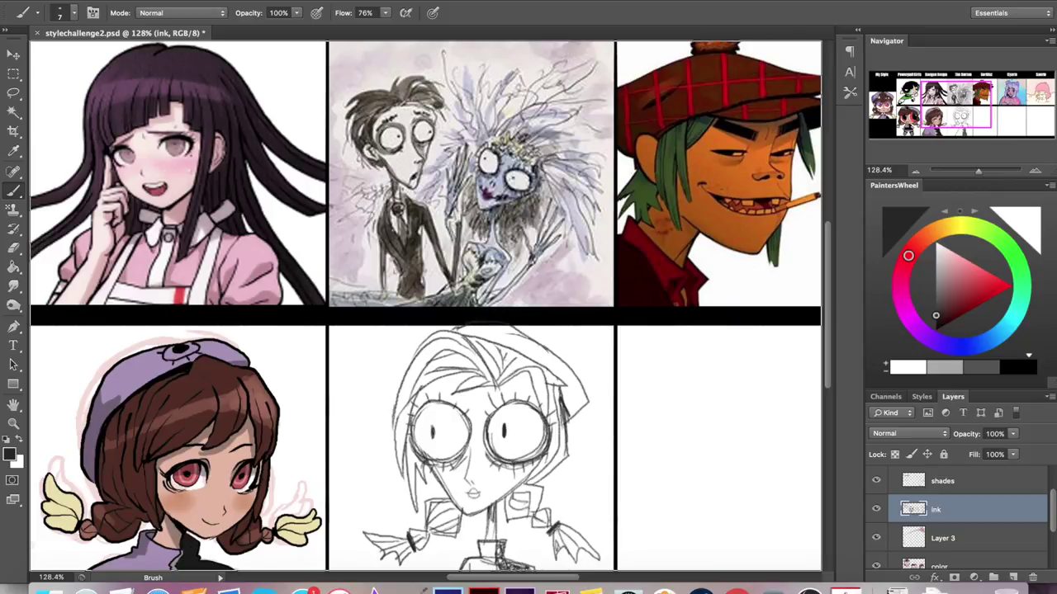
scroll(573, 395, "down", 3)
scroll(573, 395, "left", 5)
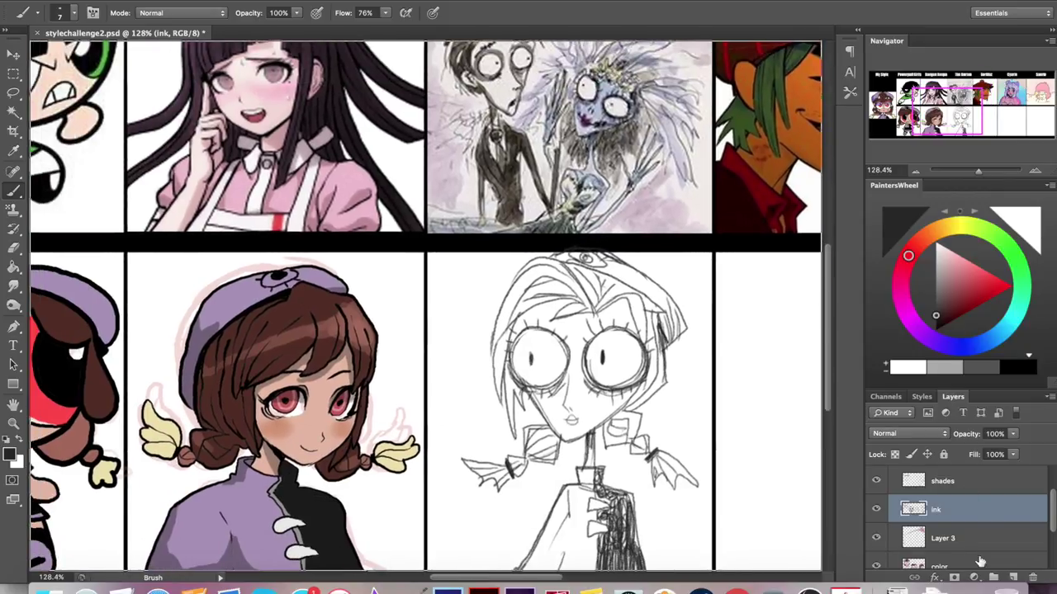
Select the color layer and load a soft, low-flow painting preset from the tool presets.
key("alt+bracketleft")
key("alt+bracketleft")
left_click(849, 92)
scroll(814, 219, "down", 10)
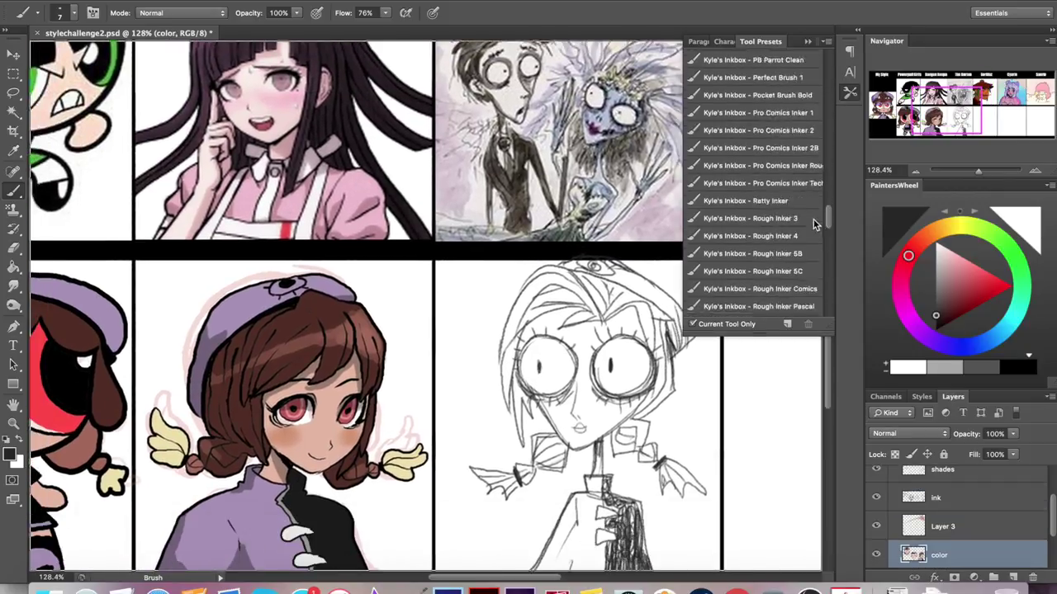
left_click(751, 210)
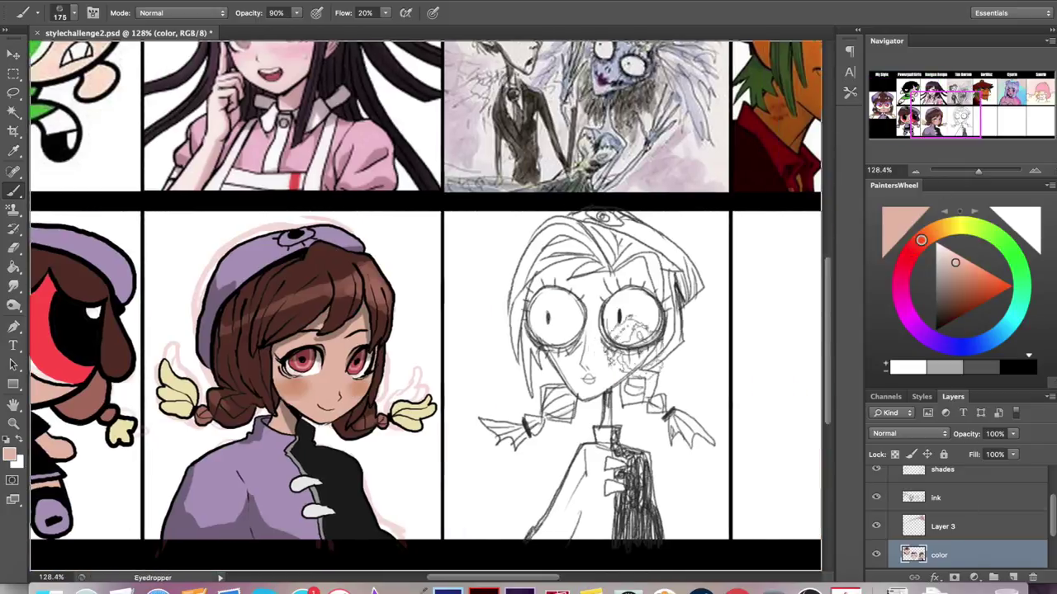
Reduce the brush to 56 px and paint the Burton-style face with a pale peach skin tone.
mouse_move(578, 273)
left_mouse_down()
mouse_move(545, 363)
mouse_move(595, 264)
left_mouse_up()
key("bracketleft")
key("bracketleft")
key("bracketleft")
key("bracketleft")
key("bracketleft")
key("bracketleft")
key("bracketleft")
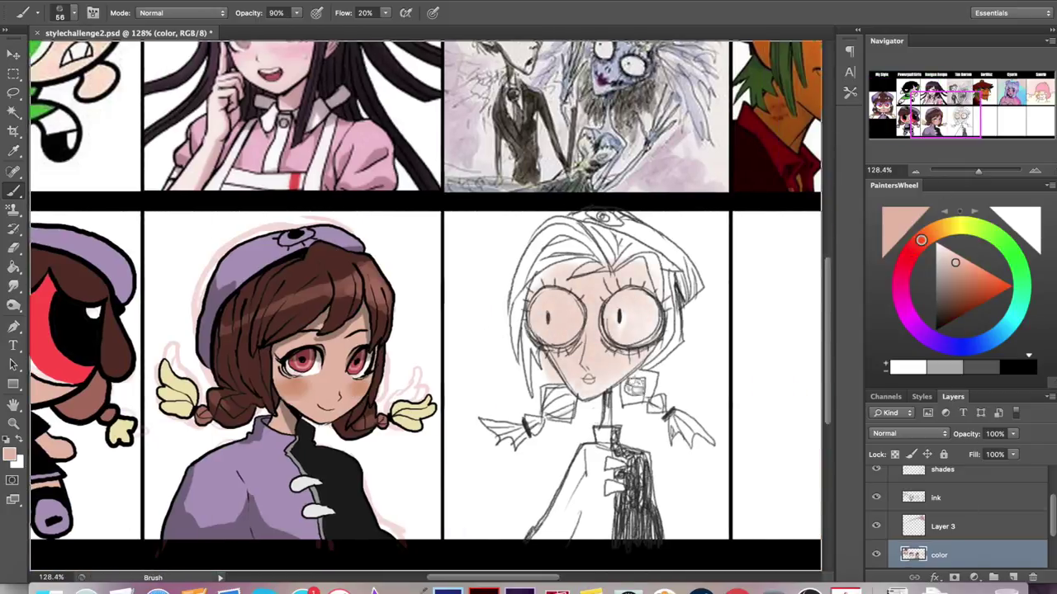
Choose a muted blue-purple and shade around the eyes, nose and jaw of the Burton-style face.
scroll(425, 310, "up", 3)
scroll(425, 310, "right", 3)
left_click(955, 346)
left_click(950, 290)
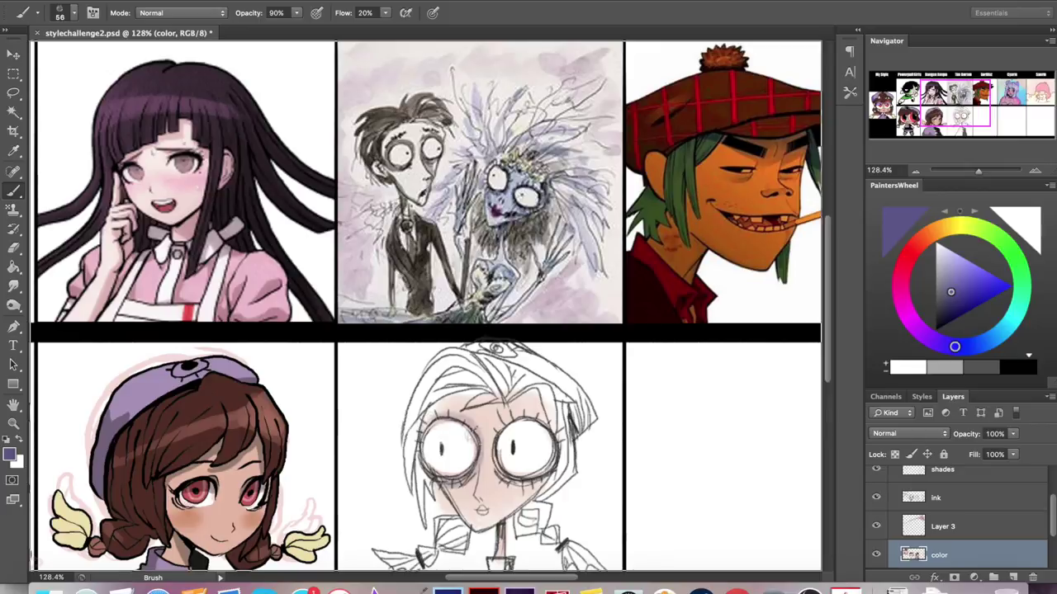
scroll(475, 462, "down", 2)
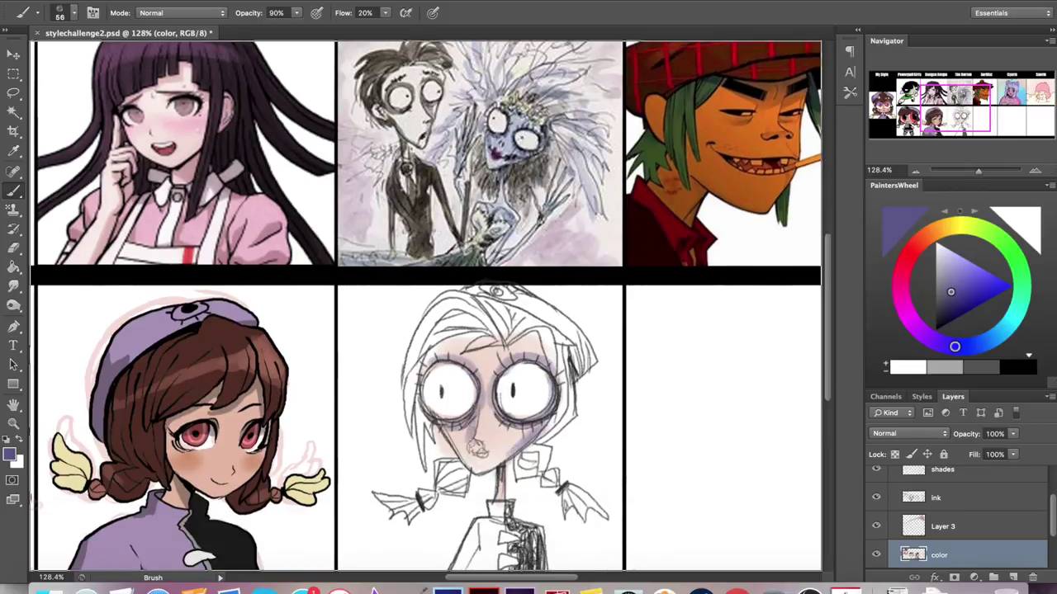
Paint the pigtails, bangs and side strands of the Burton-style hair in dark grey.
scroll(426, 306, "down", 2)
scroll(425, 305, "left", 3)
left_click_drag(537, 388, 570, 421)
left_click_drag(620, 376, 648, 400)
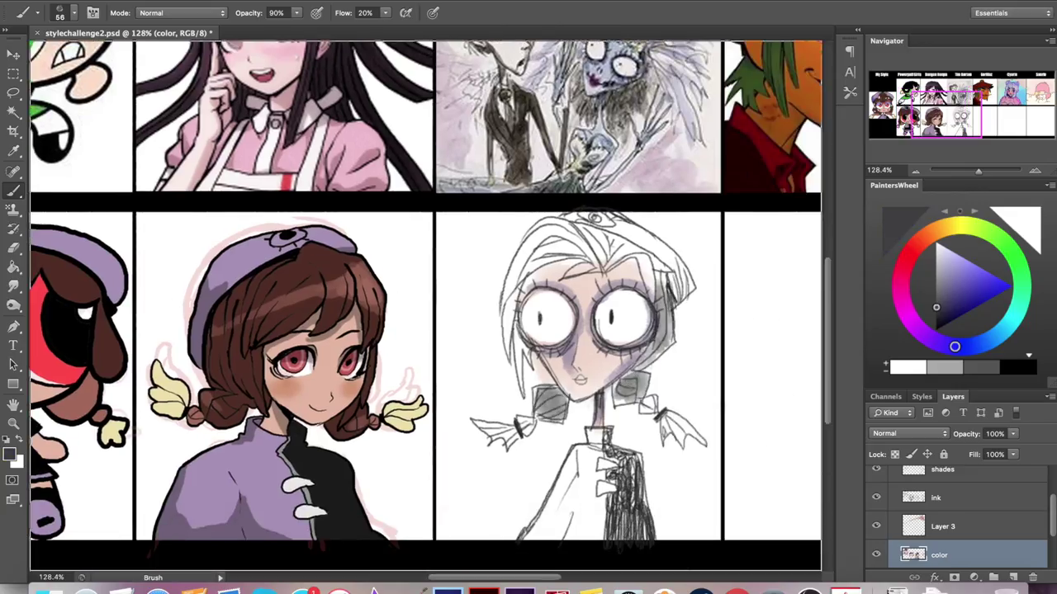
left_click_drag(665, 285, 627, 396)
left_click_drag(594, 231, 664, 289)
left_click_drag(669, 244, 545, 272)
left_click_drag(599, 219, 504, 330)
left_click_drag(518, 277, 511, 392)
mouse_move(627, 227)
left_mouse_down()
mouse_move(561, 264)
mouse_move(571, 276)
left_mouse_up()
left_click_drag(644, 272, 661, 368)
scroll(425, 306, "up", 2)
scroll(425, 305, "left", 2)
left_click_drag(516, 364, 549, 393)
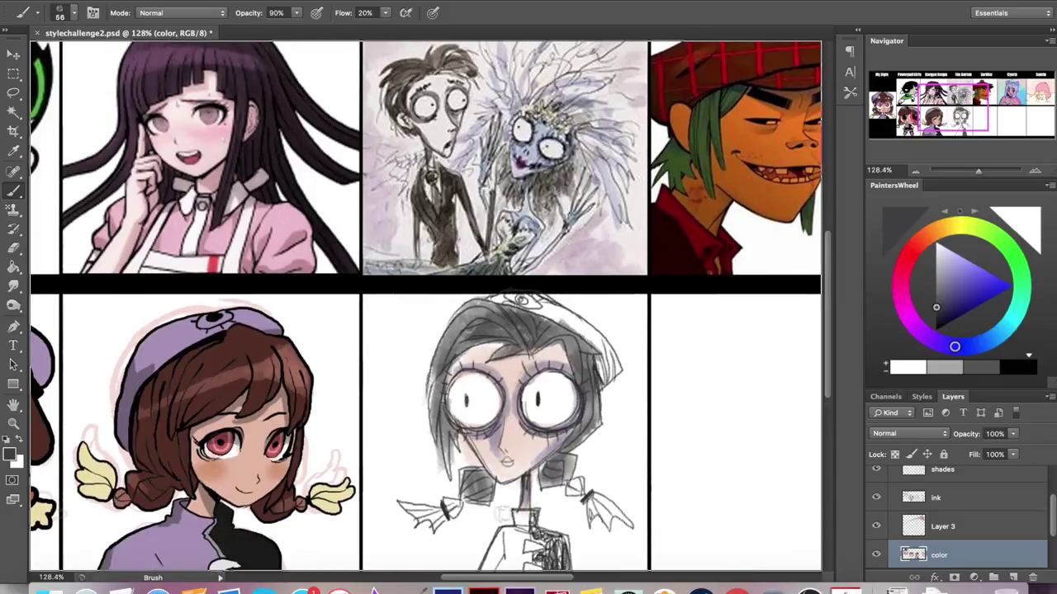
Darken the jacket's black half, and paint its light half and the beret in a muted greyish purple.
scroll(425, 306, "down", 2)
scroll(425, 305, "right", 3)
left_click_drag(578, 450, 582, 537)
left_click_drag(955, 347, 916, 328)
left_click(940, 275)
left_click_drag(479, 529, 549, 474)
left_click_drag(471, 496, 553, 433)
mouse_move(628, 244)
left_mouse_down()
mouse_move(528, 211)
mouse_move(570, 206)
left_mouse_up()
Choose a pale yellow and colour both bat-like wings at the ends of the pigtails.
left_click_drag(916, 328, 962, 225)
left_click(936, 288)
scroll(529, 330, "up", 2)
scroll(529, 330, "down", 2)
left_click_drag(426, 421, 478, 437)
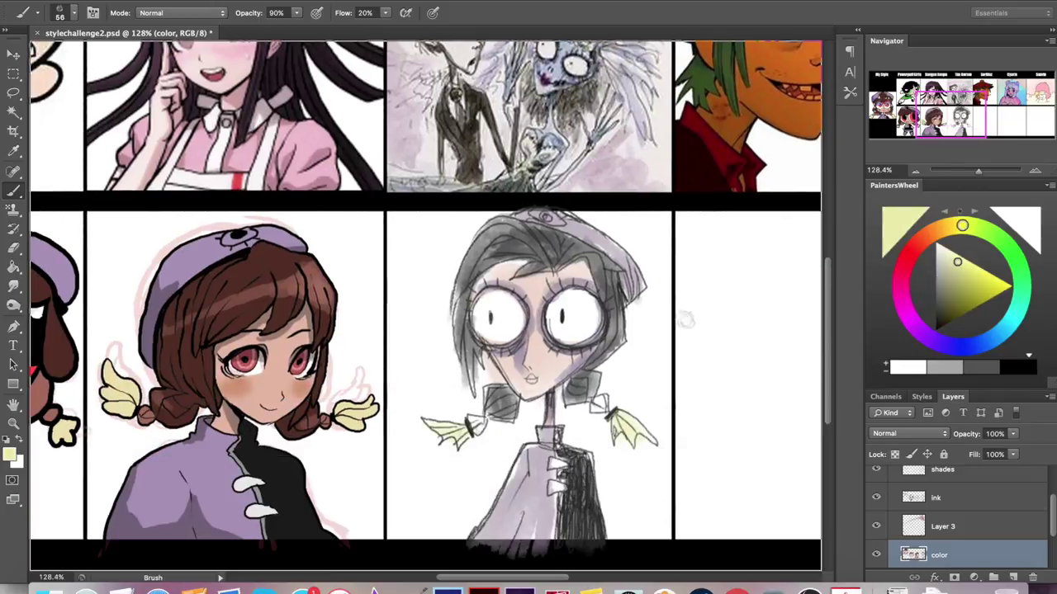
left_click_drag(607, 417, 656, 441)
Choose a light grey and wash in the background beside the head and around the pigtail and sleeve.
mouse_move(475, 413)
left_mouse_down()
mouse_move(492, 433)
mouse_move(454, 536)
mouse_move(462, 355)
left_mouse_up()
scroll(529, 330, "up", 2)
scroll(529, 330, "down", 2)
scroll(529, 330, "left", 1)
left_click(936, 263)
mouse_move(445, 487)
left_mouse_down()
mouse_move(416, 320)
mouse_move(462, 215)
left_mouse_up()
left_click_drag(495, 479, 549, 413)
left_click_drag(413, 471, 532, 417)
scroll(495, 413, "right", 1)
Enlarge the brush to 94 px and cover the rest of the Burton panel's background in light grey.
left_click(74, 12)
left_click_drag(116, 40, 161, 40)
left_click(908, 256)
mouse_move(594, 529)
left_mouse_down()
mouse_move(631, 431)
mouse_move(615, 228)
left_mouse_up()
left_click_drag(611, 397, 628, 471)
left_click_drag(413, 396, 413, 239)
left_click_drag(446, 479, 413, 528)
Select the sketch layer and set up an 8 px pink brush for the empty panel beneath the Gorillaz reference.
left_click_drag(978, 171, 958, 172)
scroll(528, 331, "up", 2)
scroll(525, 275, "up", 3)
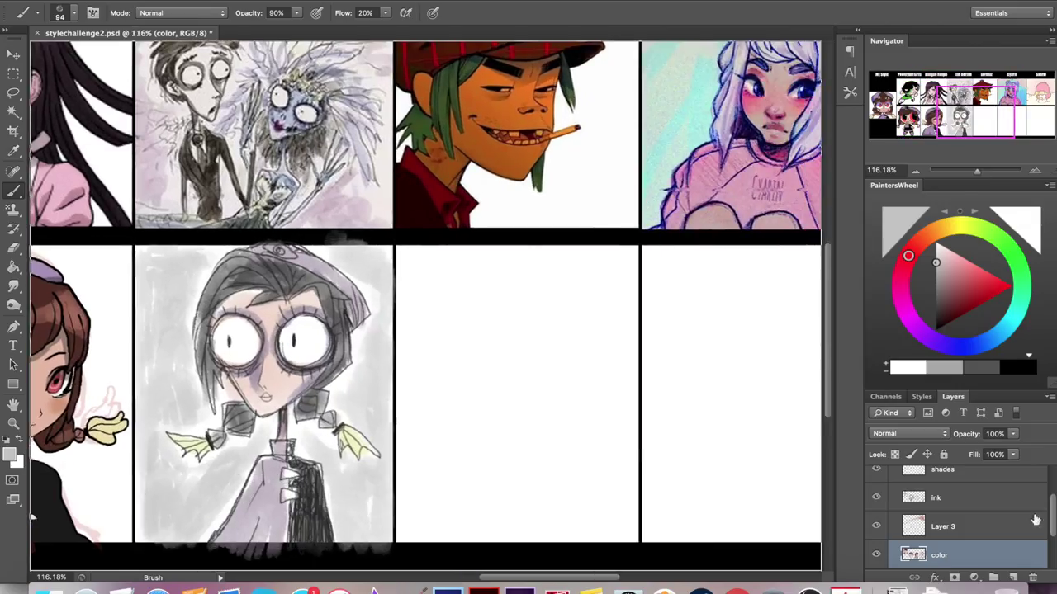
key("alt+bracketleft")
left_click(73, 13)
left_click_drag(161, 39, 115, 40)
left_click(74, 13)
left_click(963, 258)
left_click(74, 12)
left_click(73, 12)
key("0")
Try roughing in the head outline in the Gorillaz panel and undo the strokes.
left_click_drag(504, 279, 495, 281)
key("shift+0")
mouse_move(429, 289)
left_mouse_down()
mouse_move(568, 413)
mouse_move(559, 423)
left_mouse_up()
left_click_drag(560, 326, 495, 459)
key("ctrl+alt+z")
key("ctrl+alt+z")
Sketch the head, beret with its eye emblem, fringe and ear in pink in the panel beneath the Gorillaz reference.
left_click_drag(570, 318, 561, 367)
left_click_drag(496, 372, 518, 423)
left_click_drag(417, 392, 487, 334)
left_click_drag(468, 388, 619, 368)
left_click_drag(601, 406, 578, 437)
left_click_drag(570, 387, 539, 465)
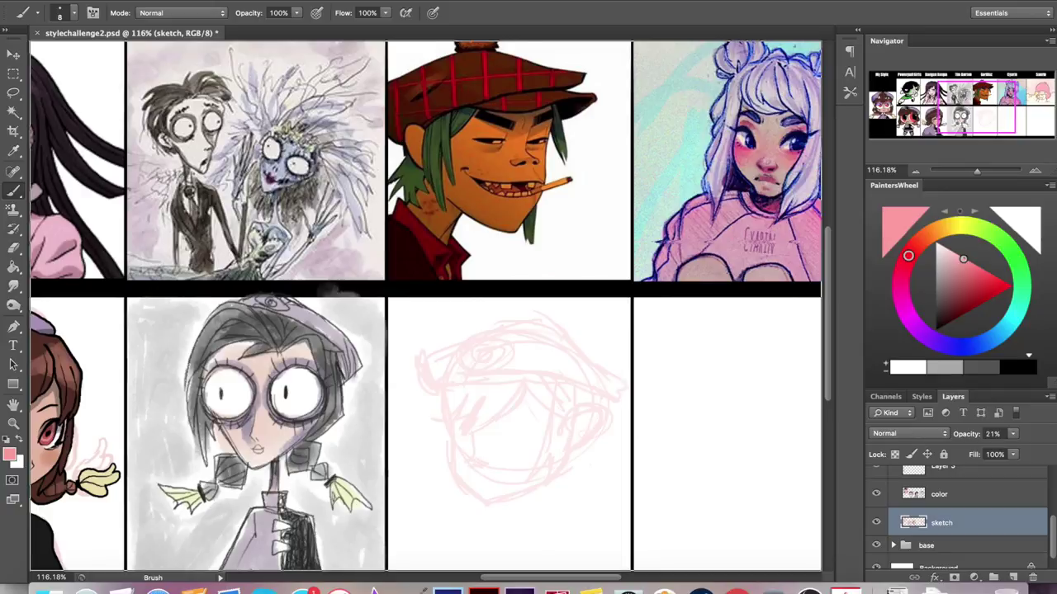
mouse_move(501, 405)
left_mouse_down()
mouse_move(539, 437)
mouse_move(494, 435)
mouse_move(434, 456)
left_mouse_up()
left_click_drag(433, 404, 476, 514)
Sketch the braided pigtail, collar, shoulders and front fasteners of the jacket below the head.
scroll(495, 372, "down", 2)
mouse_move(566, 430)
left_mouse_down()
mouse_move(599, 462)
mouse_move(639, 467)
left_mouse_up()
left_click_drag(571, 462, 620, 540)
left_click_drag(517, 481, 471, 540)
left_click_drag(603, 473, 631, 540)
Switch to the ink layer and ink the face outline, nose and neck in black over the pink sketch.
scroll(512, 346, "up", 3)
scroll(512, 347, "down", 2)
key("d")
key("alt+bracketright")
key("alt+bracketright")
scroll(512, 347, "up", 3)
left_click_drag(385, 413, 444, 330)
key("ctrl+z")
scroll(512, 330, "down", 3)
left_click_drag(594, 295, 477, 360)
left_click_drag(417, 227, 478, 359)
scroll(528, 314, "up", 3)
left_click_drag(624, 417, 635, 458)
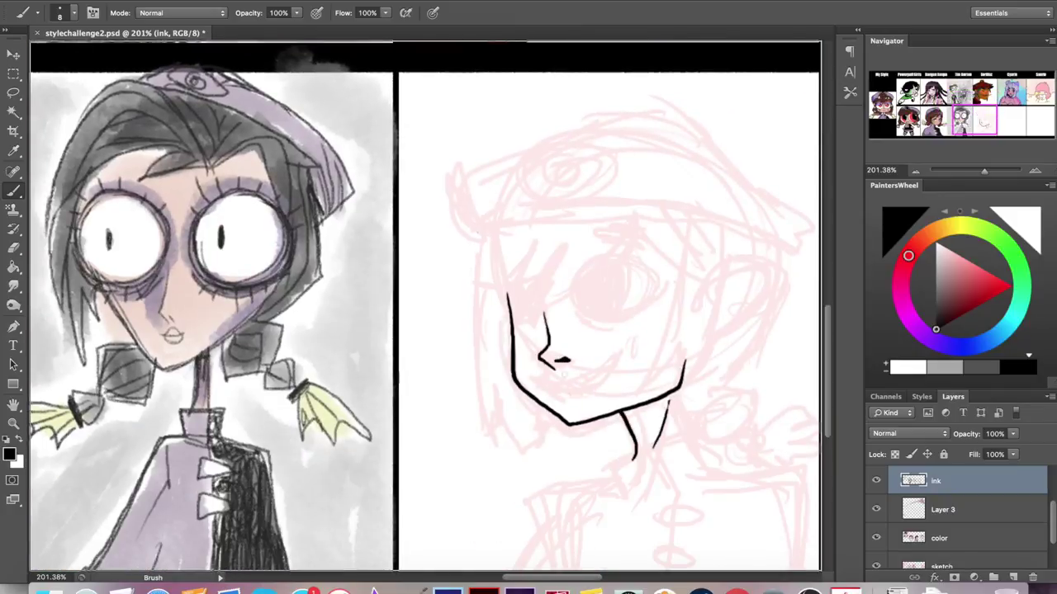
Ink the smiling mouth and the large eyes with solid black pupils, following the Gorillaz reference.
left_click_drag(545, 380, 624, 349)
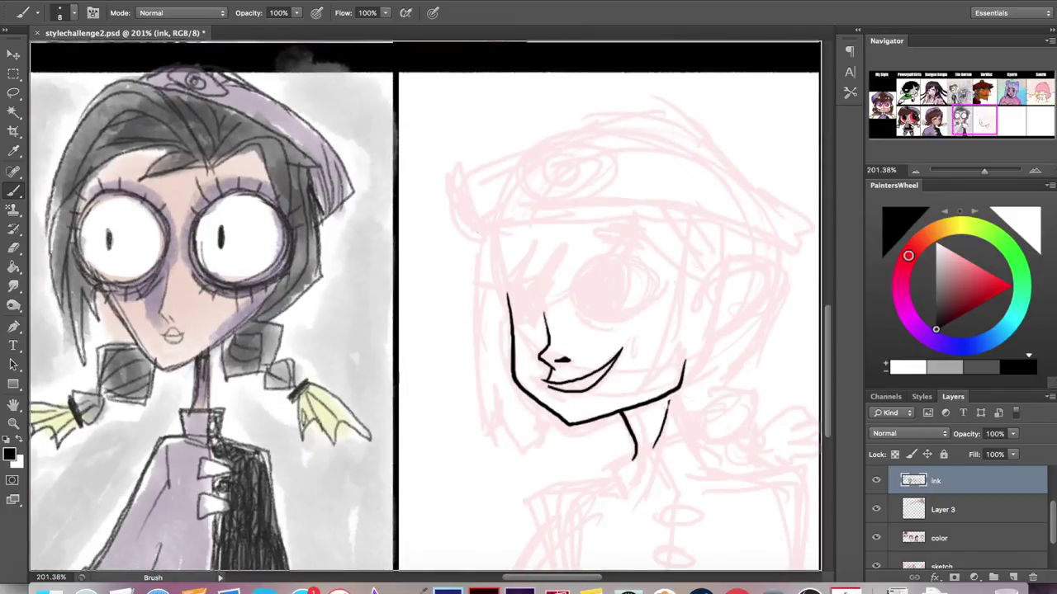
scroll(662, 306, "up", 5)
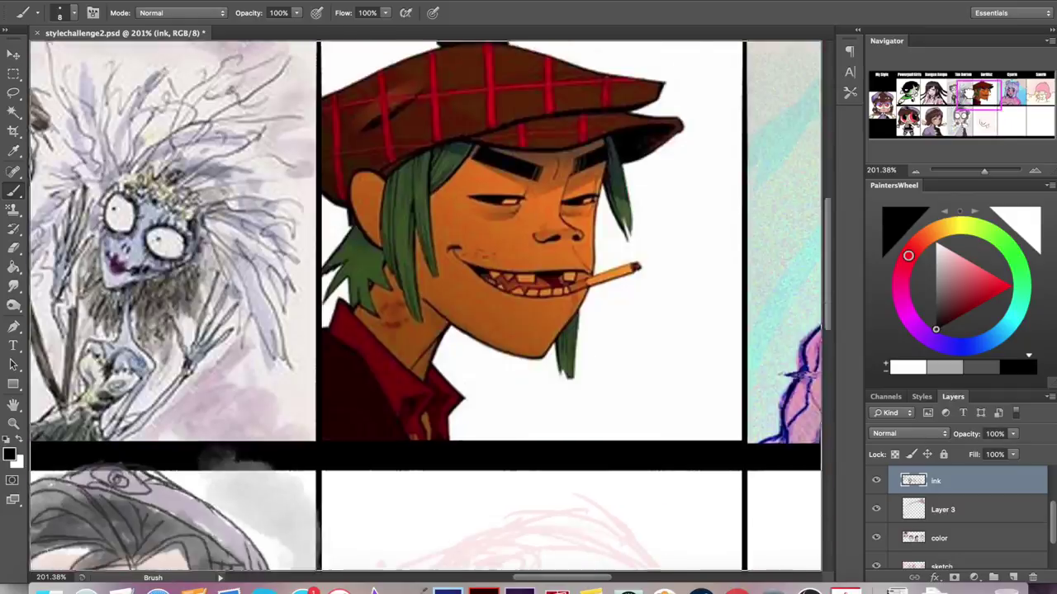
scroll(662, 305, "down", 4)
left_click_drag(670, 291, 558, 378)
mouse_move(607, 312)
left_mouse_down()
mouse_move(555, 371)
mouse_move(528, 358)
left_mouse_up()
scroll(529, 331, "right", 3)
left_click_drag(614, 292, 555, 332)
mouse_move(611, 268)
left_mouse_down()
mouse_move(588, 327)
mouse_move(585, 307)
left_mouse_up()
Ink the swept fringe locks across the forehead and partly over the far eye.
scroll(528, 330, "up", 3)
left_click_drag(644, 402, 591, 445)
left_click_drag(557, 405, 496, 457)
left_click_drag(546, 379, 469, 423)
left_click_drag(578, 374, 556, 407)
scroll(528, 372, "up", 5)
scroll(528, 372, "right", 1)
scroll(578, 331, "down", 5)
scroll(578, 330, "left", 1)
Ink the hair lock at the temple, the small cheek marks and the teeth in the grin.
left_click_drag(629, 287, 700, 338)
left_click_drag(668, 282, 708, 334)
left_click_drag(641, 390, 640, 400)
scroll(643, 396, "down", 2)
left_click_drag(646, 391, 593, 425)
scroll(611, 396, "up", 2)
scroll(595, 413, "right", 4)
scroll(425, 305, "up", 1)
scroll(425, 305, "left", 1)
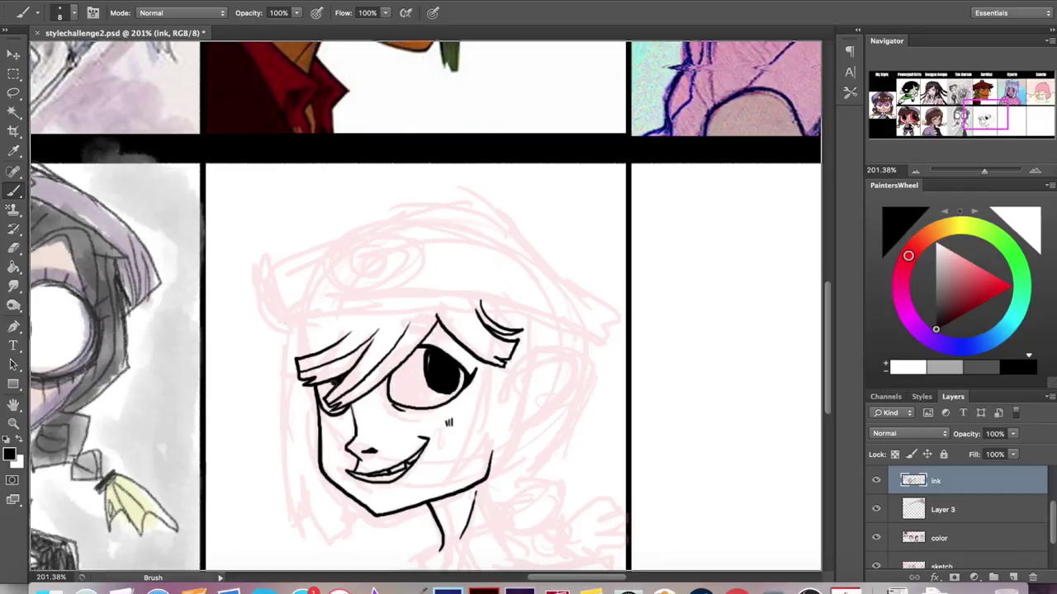
Ink the long side locks of hair framing both sides of the face.
left_click_drag(293, 332, 289, 519)
left_click_drag(305, 469, 304, 523)
scroll(371, 455, "down", 5)
scroll(371, 454, "left", 2)
left_click_drag(521, 388, 487, 470)
left_click_drag(454, 467, 487, 480)
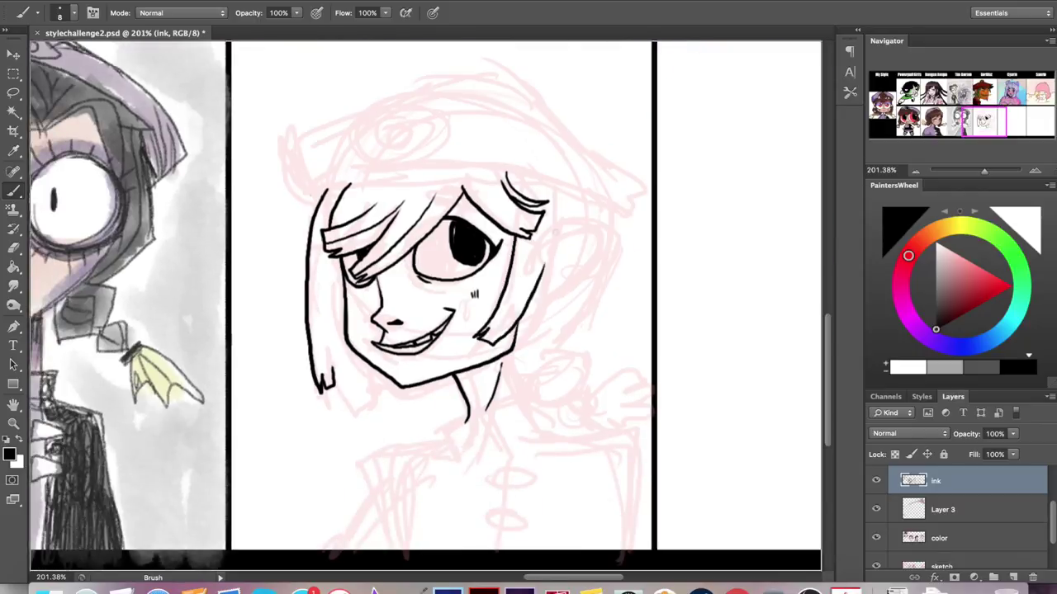
scroll(512, 413, "up", 4)
scroll(511, 413, "left", 1)
Give the side locks jagged tips and add strand lines inside the hair.
left_click_drag(536, 378, 545, 449)
left_click_drag(565, 272, 545, 450)
left_click_drag(353, 433, 350, 450)
left_click_drag(355, 370, 375, 475)
left_click_drag(378, 428, 374, 467)
left_click_drag(341, 440, 333, 330)
mouse_move(549, 297)
left_mouse_down()
mouse_move(520, 382)
mouse_move(536, 434)
left_mouse_up()
left_click_drag(495, 246, 548, 292)
scroll(454, 330, "up", 8)
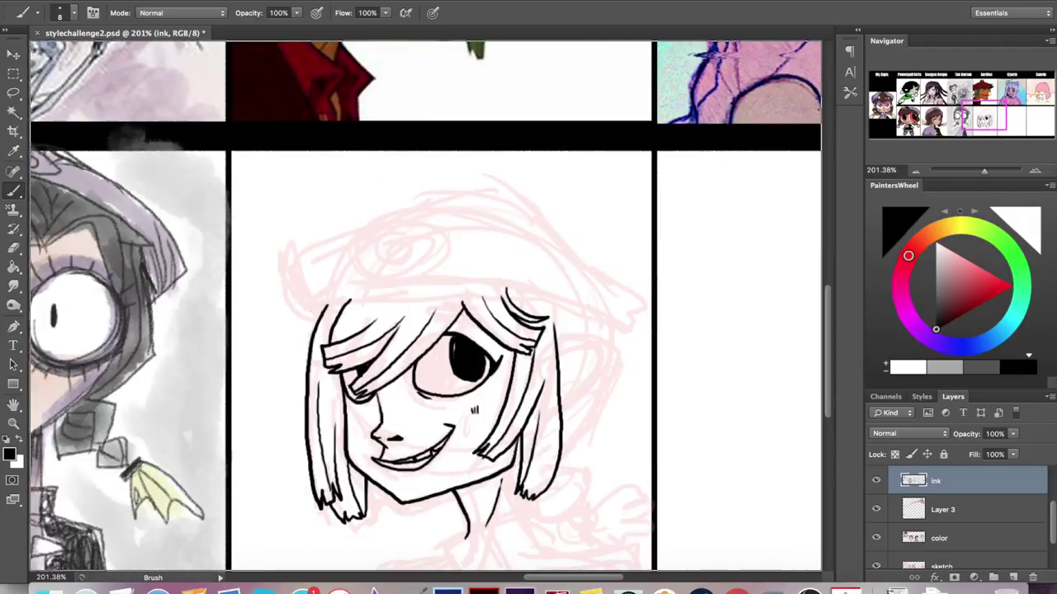
Ink the ear behind the side lock and the thick black band along the beret's lower edge.
scroll(454, 330, "down", 8)
scroll(454, 330, "right", 3)
scroll(425, 309, "up", 3)
scroll(425, 309, "left", 2)
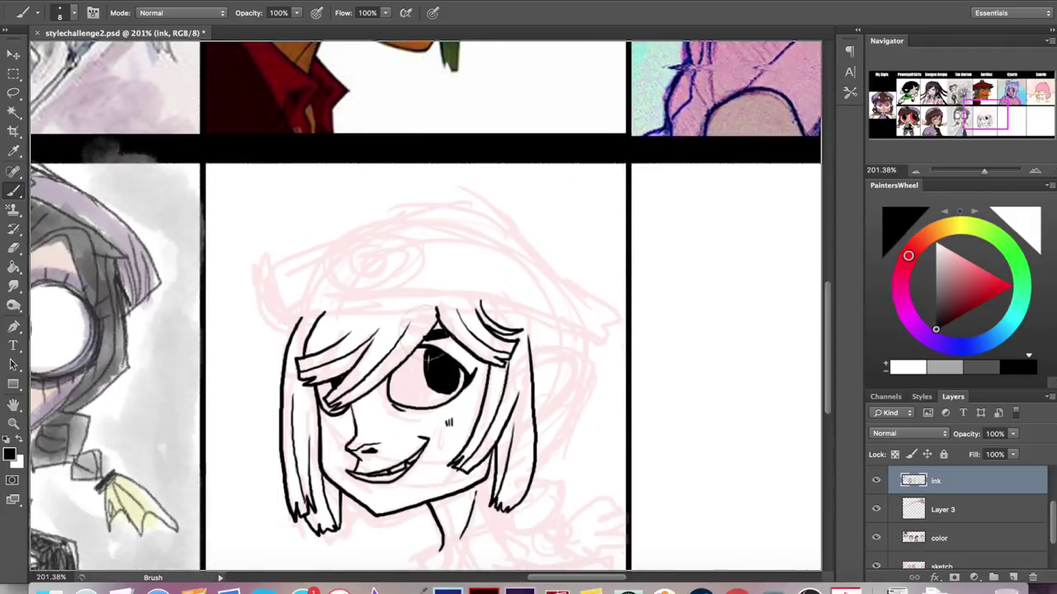
scroll(454, 330, "up", 8)
scroll(454, 330, "down", 10)
left_click_drag(541, 259, 546, 324)
left_click_drag(529, 220, 604, 261)
left_click_drag(300, 225, 536, 211)
left_click_drag(421, 212, 605, 261)
left_click_drag(498, 211, 379, 207)
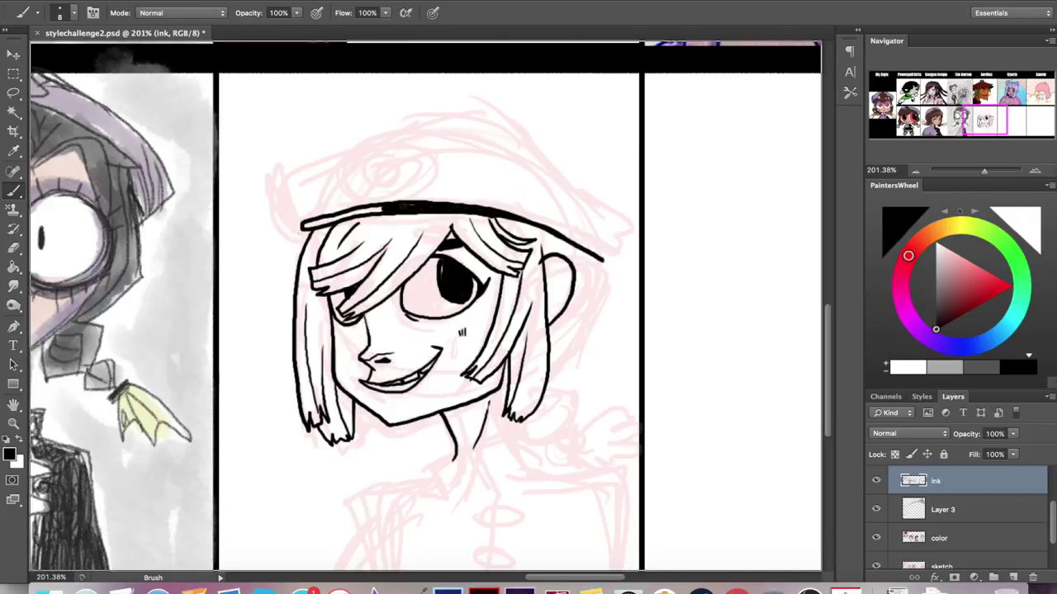
Ink the outline of the beret's crown and its fold lines.
left_click_drag(604, 256, 446, 122)
scroll(768, 205, "up", 5)
scroll(768, 204, "left", 1)
mouse_move(487, 263)
left_mouse_down()
mouse_move(307, 363)
mouse_move(413, 318)
left_mouse_up()
mouse_move(641, 374)
left_mouse_down()
mouse_move(528, 355)
mouse_move(636, 394)
left_mouse_up()
left_click_drag(538, 355, 590, 367)
scroll(578, 347, "down", 3)
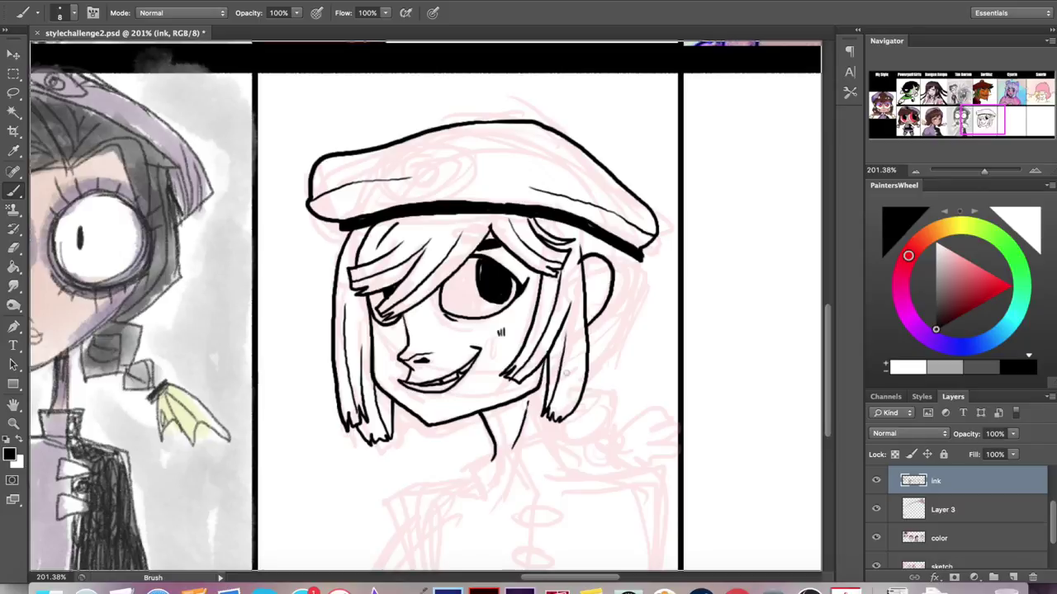
Ink the back of the hair and the braided pigtail with its tied tuft beside the shoulder.
scroll(564, 284, "down", 2)
scroll(564, 285, "right", 1)
mouse_move(594, 187)
left_mouse_down()
mouse_move(555, 317)
mouse_move(574, 362)
mouse_move(622, 394)
left_mouse_up()
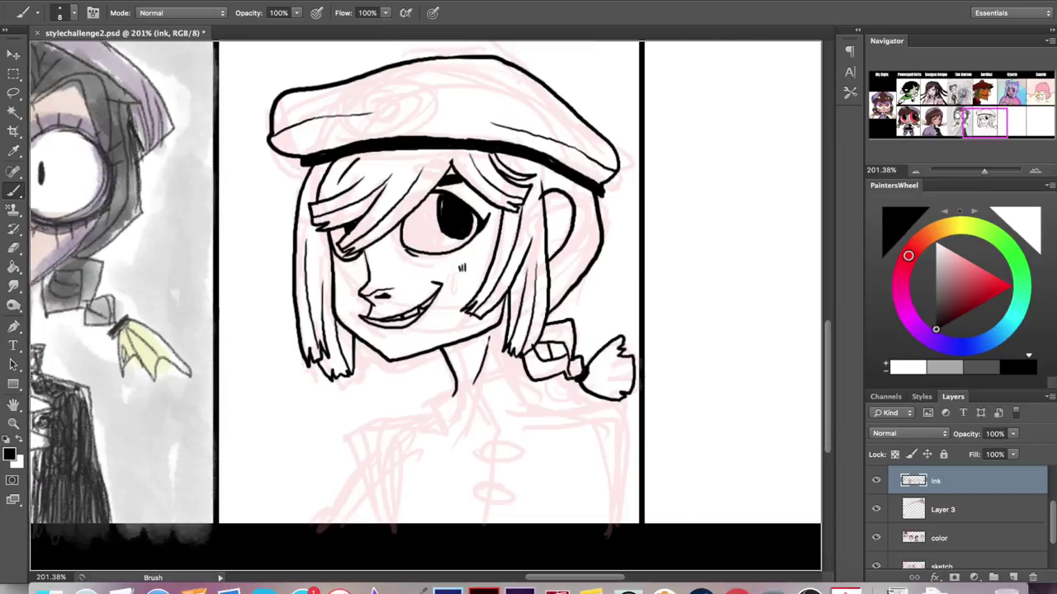
scroll(425, 306, "down", 3)
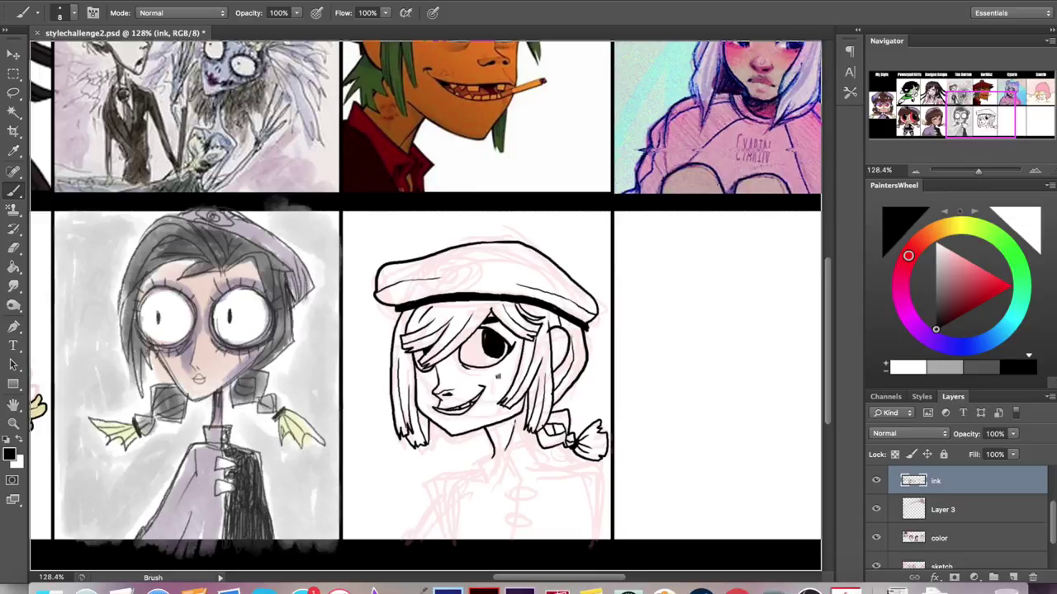
Ink the jacket with its collar and fasteners and fill its darker half solid black.
scroll(426, 495, "up", 3)
mouse_move(516, 405)
left_mouse_down()
mouse_move(611, 355)
mouse_move(727, 516)
mouse_move(425, 519)
left_mouse_up()
mouse_move(574, 365)
left_mouse_down()
mouse_move(583, 398)
mouse_move(560, 518)
left_mouse_up()
left_click_drag(578, 464, 584, 465)
key("g")
Sample the skin tone from the earlier panels and fill the Gorillaz-style face on the color layer.
left_click_drag(984, 171, 976, 171)
key("b")
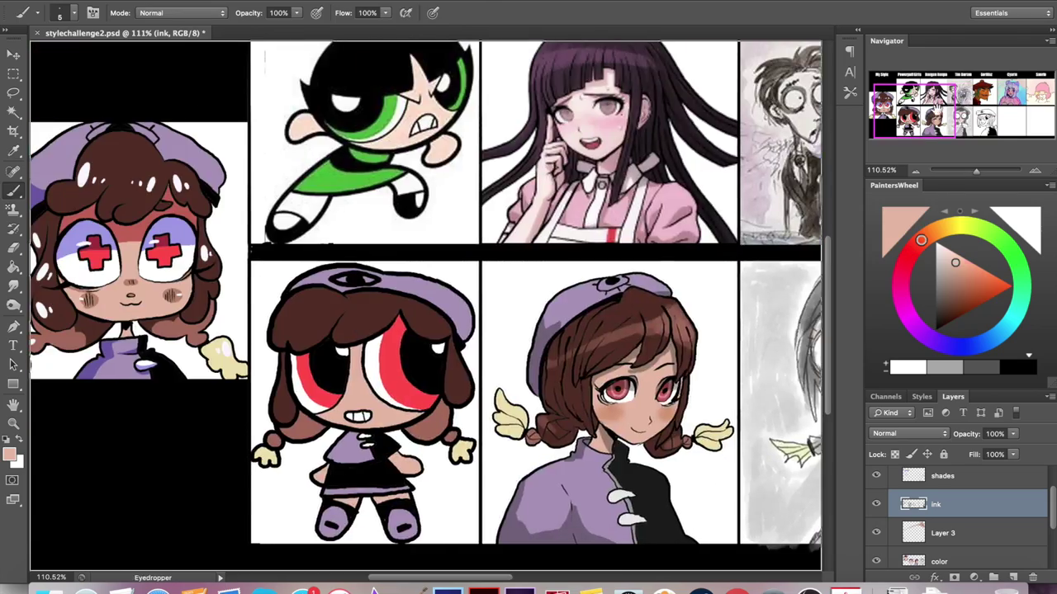
key("g")
left_click(566, 400)
left_click(939, 554)
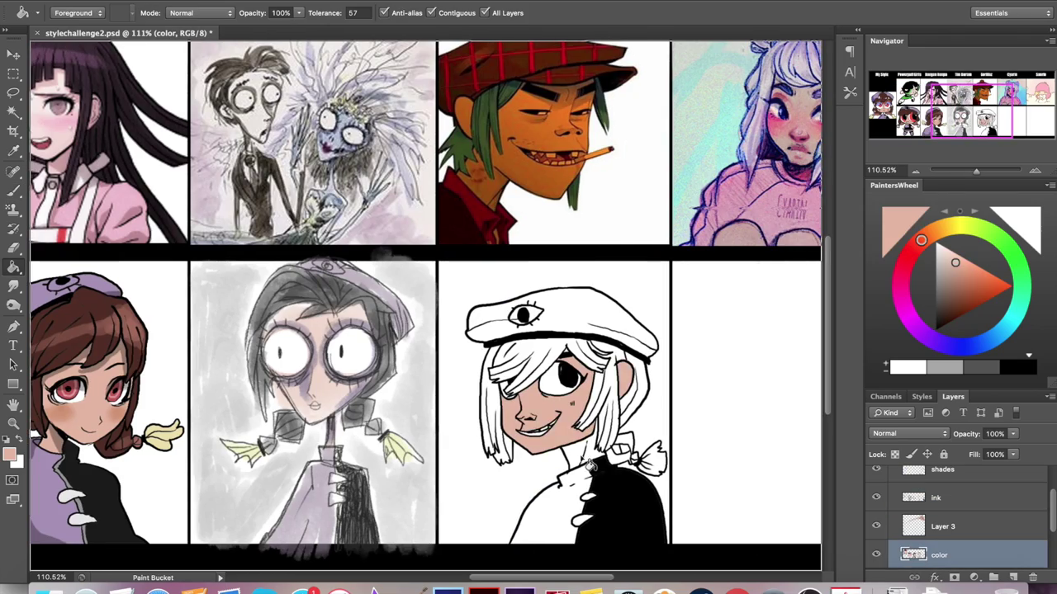
Fill the hair with dark brown and brush over the white gaps left between the locks.
left_click_drag(976, 171, 985, 171)
left_click_drag(987, 120, 865, 128)
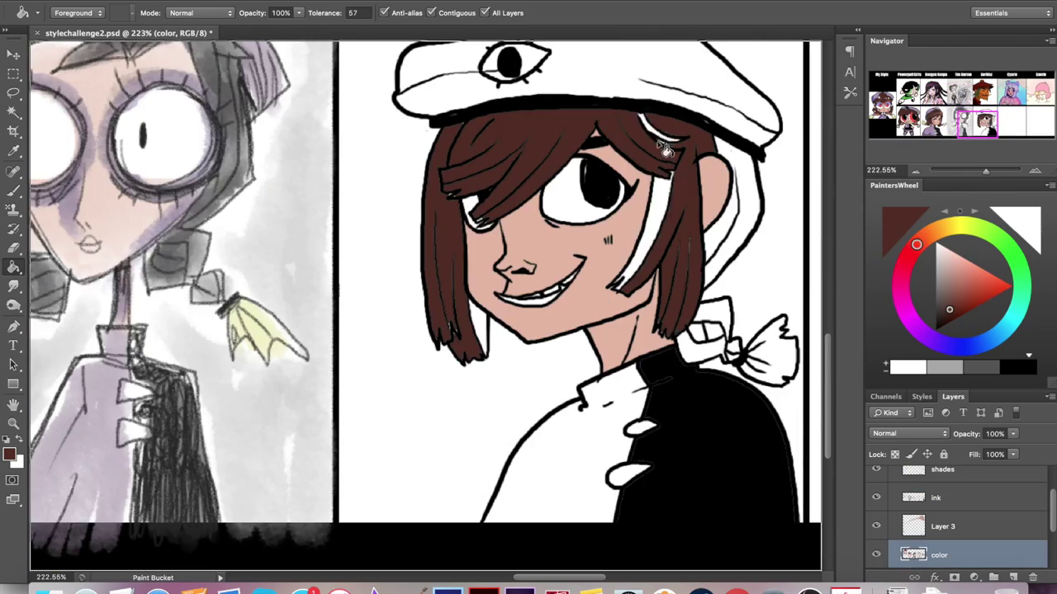
key("b")
mouse_move(434, 312)
left_mouse_down()
mouse_move(452, 190)
mouse_move(437, 211)
left_mouse_up()
left_click_drag(677, 136, 660, 190)
left_click_drag(644, 256, 620, 293)
left_click_drag(694, 285, 665, 330)
mouse_move(747, 190)
left_mouse_down()
mouse_move(710, 256)
mouse_move(720, 142)
left_mouse_up()
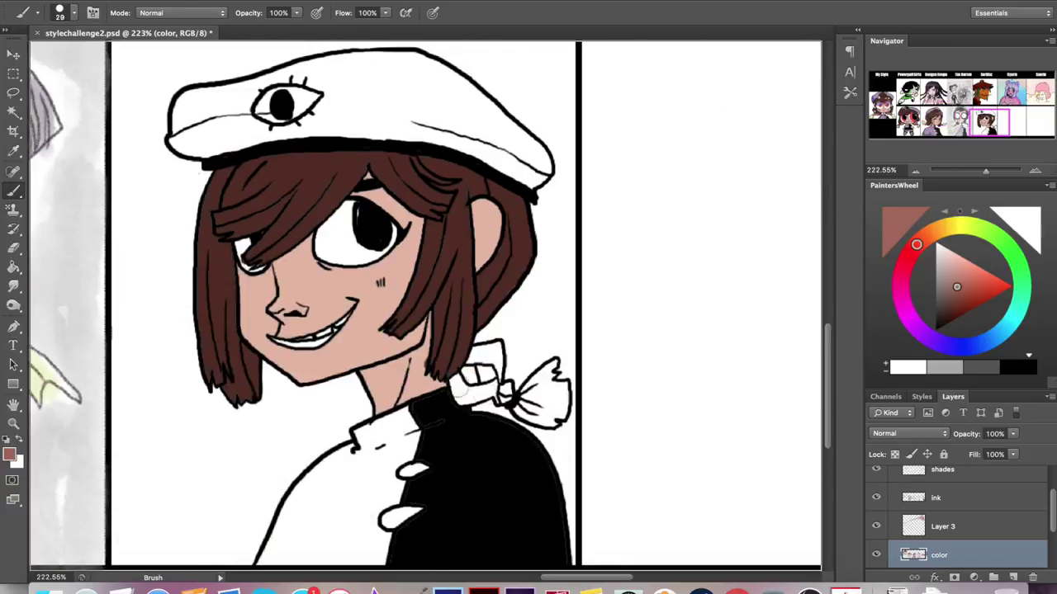
Colour the pigtail's braid reddish brown and fill its tuft with pale yellow.
left_click_drag(495, 347, 469, 388)
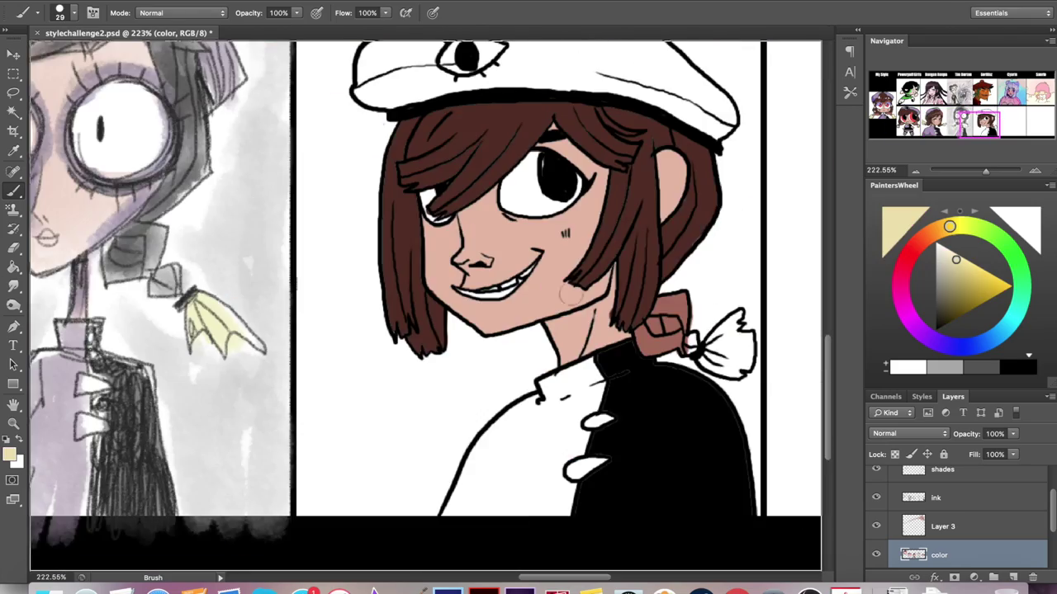
key("g")
left_click(700, 374)
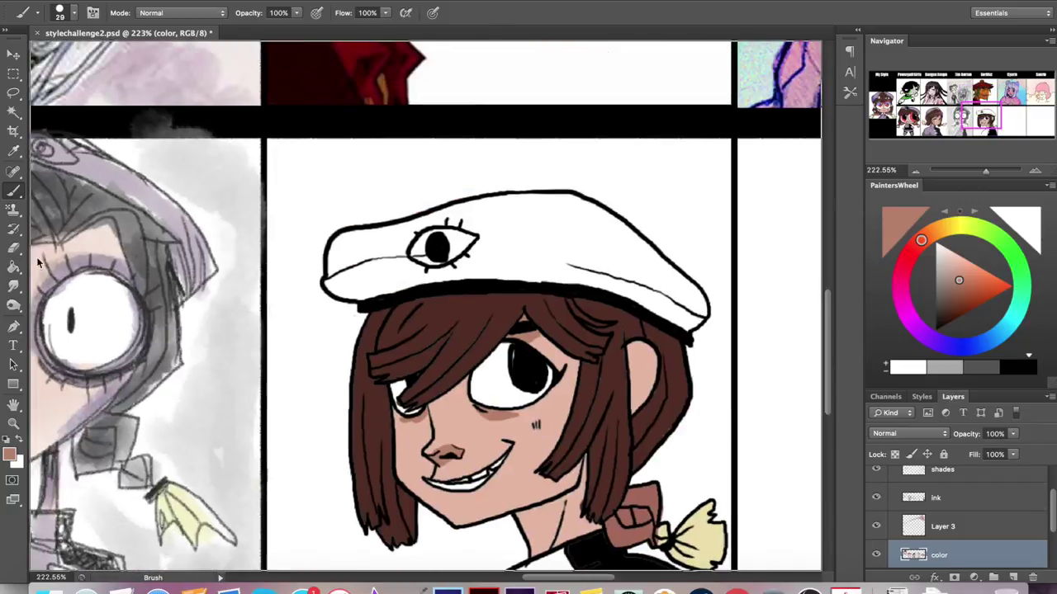
Set up a large brush on the shades layer and tint the whole character, trying yellow before switching to pink.
left_click(73, 13)
key("Escape")
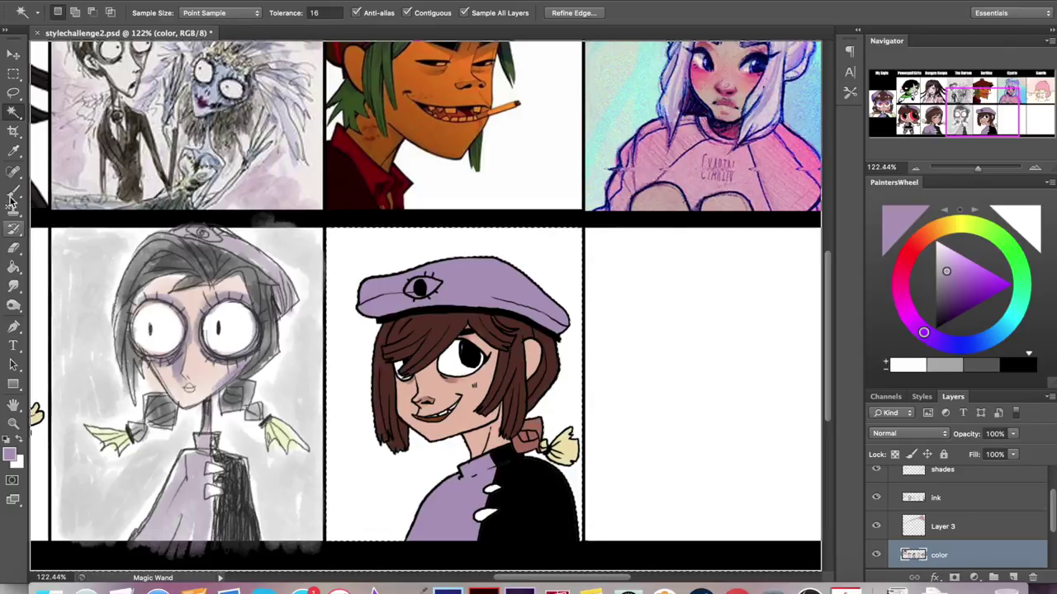
left_click(10, 200)
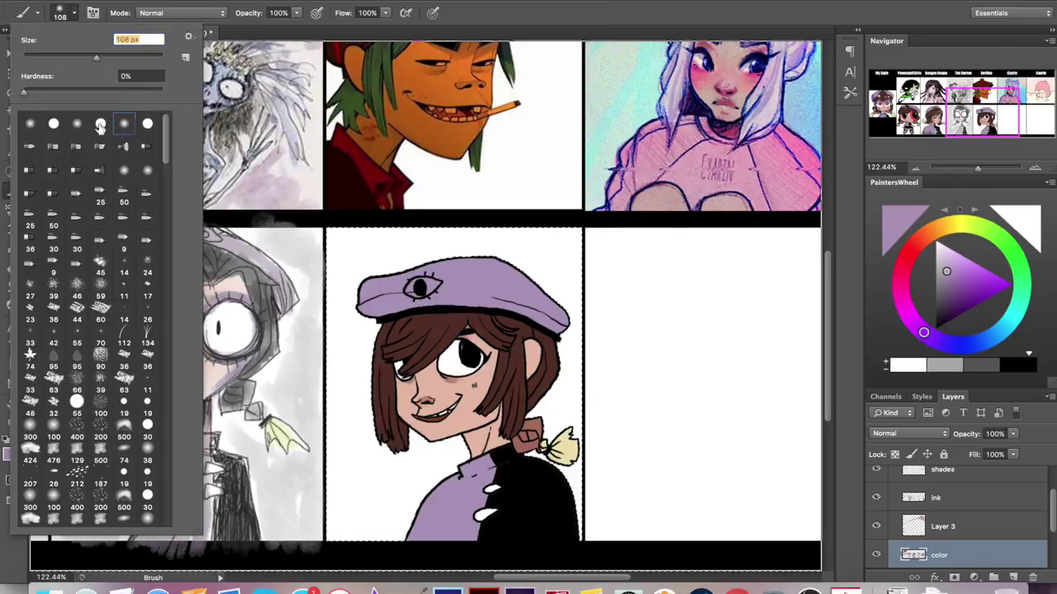
left_click(942, 481)
left_click_drag(462, 298, 430, 516)
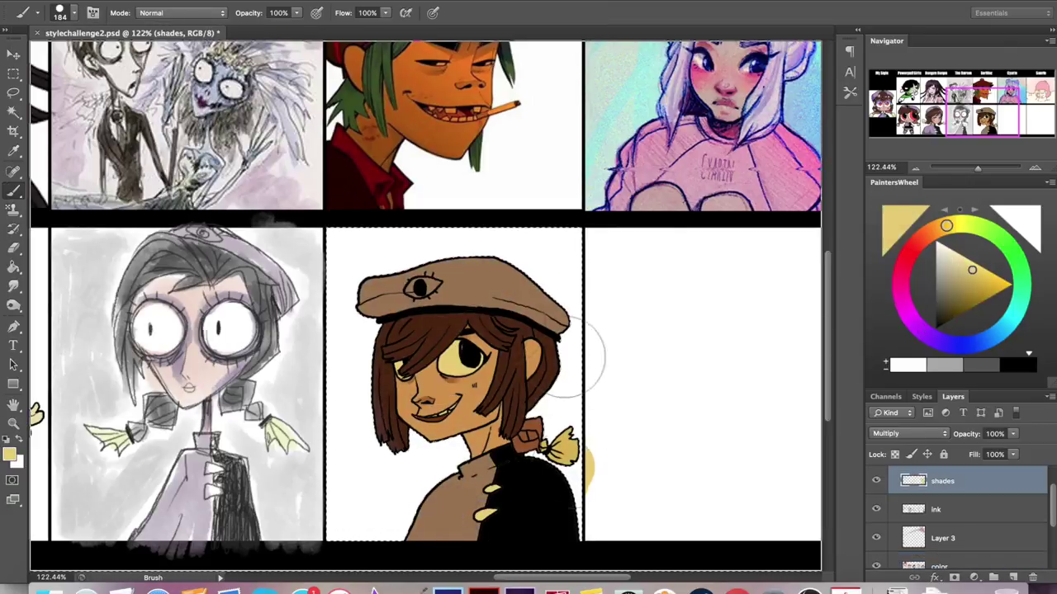
left_click(918, 242)
mouse_move(462, 281)
left_mouse_down()
mouse_move(430, 396)
mouse_move(446, 512)
left_mouse_up()
Erase the pink tint from the beret, jacket and eye whites while keeping it on the skin.
scroll(425, 306, "up", 1)
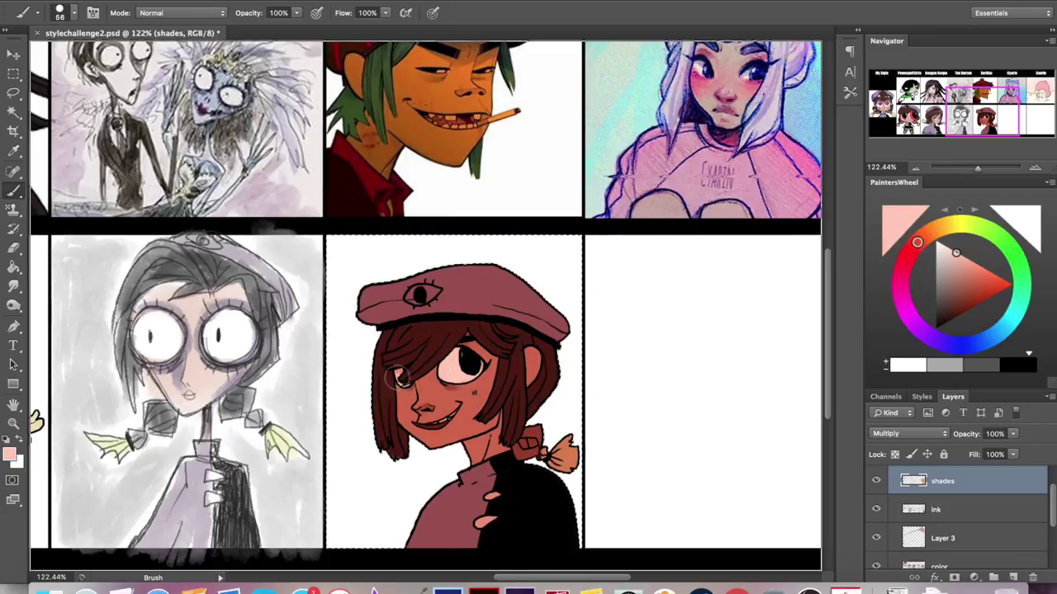
scroll(397, 377, "right", 1)
key("super+minus")
scroll(425, 306, "right", 1)
key("e")
left_click_drag(495, 347, 355, 347)
left_click_drag(463, 479, 397, 536)
scroll(426, 305, "left", 3)
scroll(425, 305, "right", 4)
mouse_move(355, 388)
left_mouse_down()
mouse_move(330, 512)
mouse_move(281, 355)
left_mouse_up()
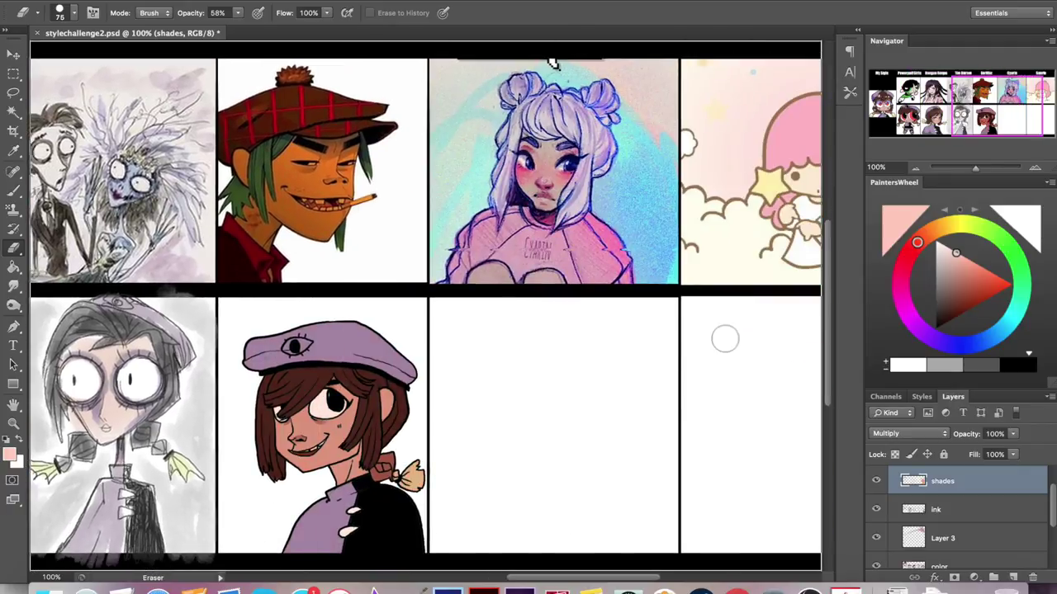
Load a sketching brush preset and set it up in blue at 8 px for the next empty panel.
key("b")
scroll(809, 223, "up", 3)
left_click(850, 93)
mouse_move(826, 306)
left_mouse_down()
mouse_move(834, 91)
mouse_move(815, 238)
left_mouse_up()
left_click(797, 210)
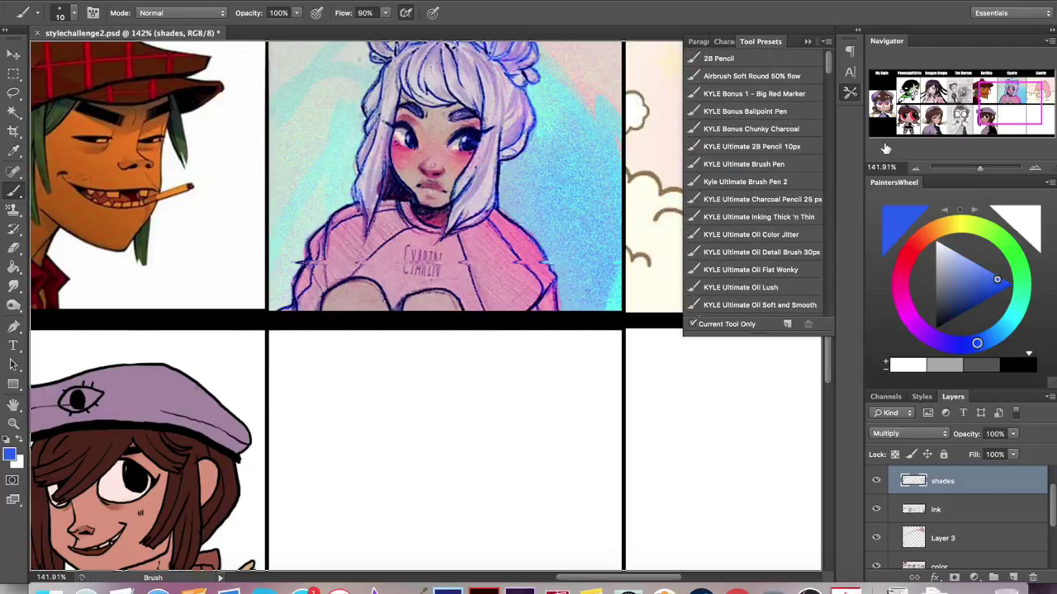
scroll(496, 165, "down", 3)
scroll(496, 165, "left", 2)
left_click(73, 12)
On the ink layer, sketch the blue jaw outline and fringe strokes in the empty panel below the pink-sweater portrait.
left_click_drag(427, 324, 452, 405)
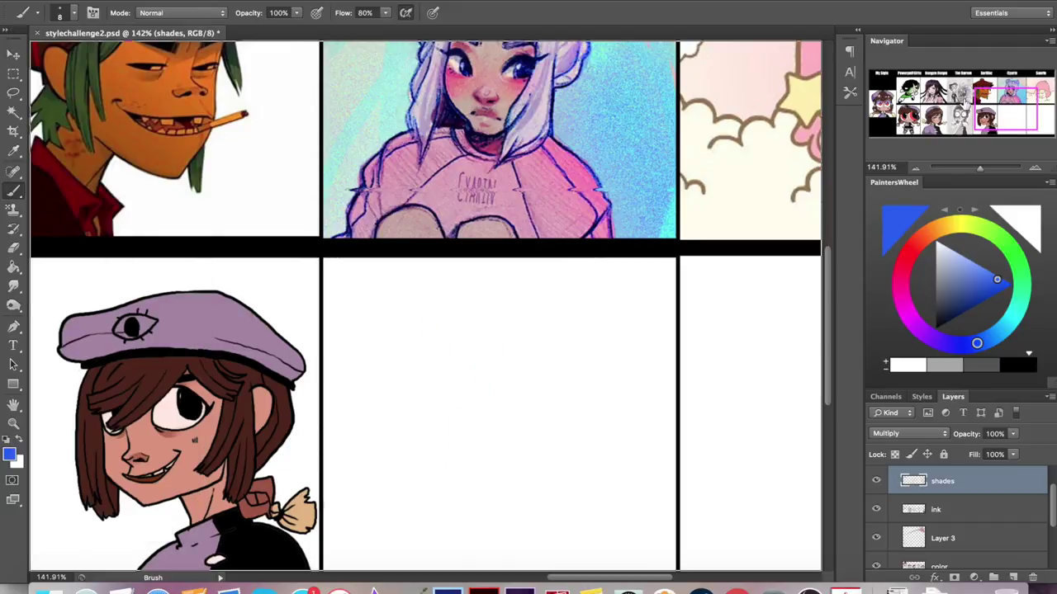
scroll(425, 306, "down", 2)
key("alt+bracketleft")
scroll(426, 306, "up", 2)
scroll(425, 305, "down", 2)
key("ctrl+minus")
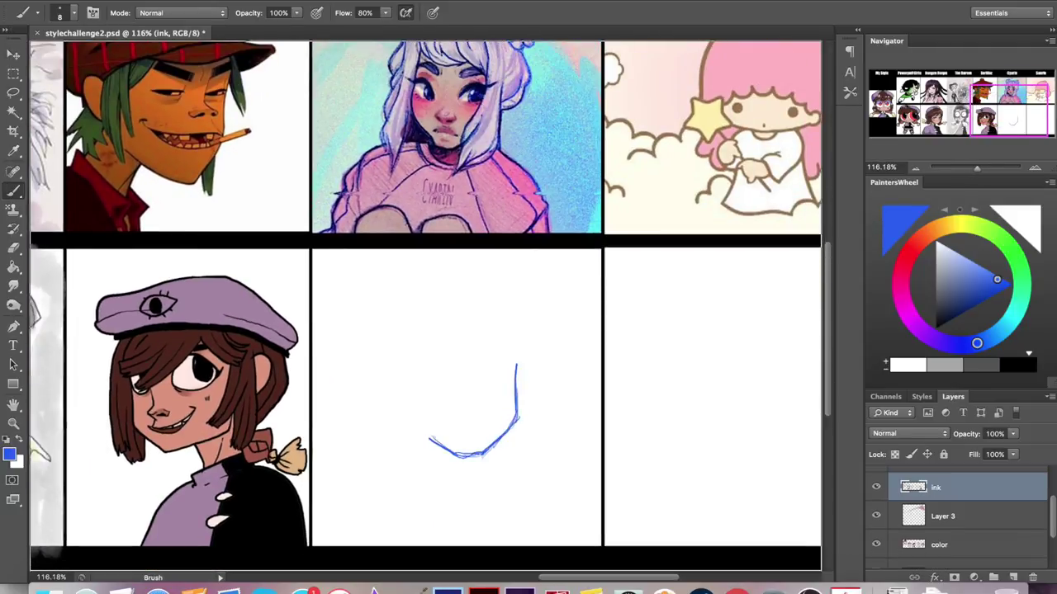
left_click_drag(479, 377, 506, 353)
left_click_drag(454, 365, 500, 343)
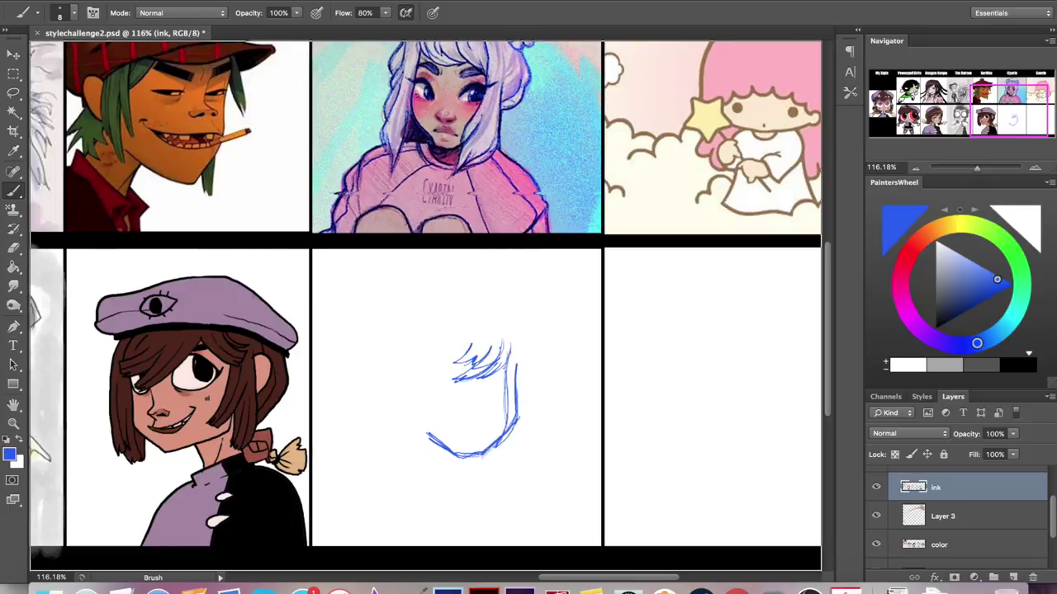
Sketch the long hair lock beside the face and the eyes, nose and mouth.
left_click_drag(434, 378, 426, 450)
left_click_drag(426, 413, 412, 481)
left_click_drag(408, 372, 394, 463)
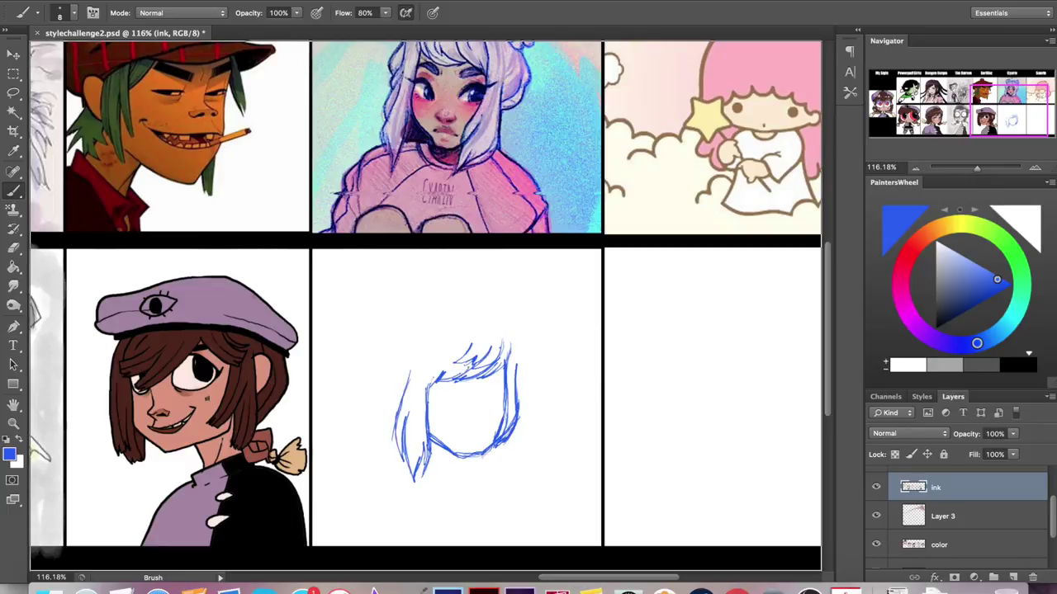
scroll(425, 306, "left", 5)
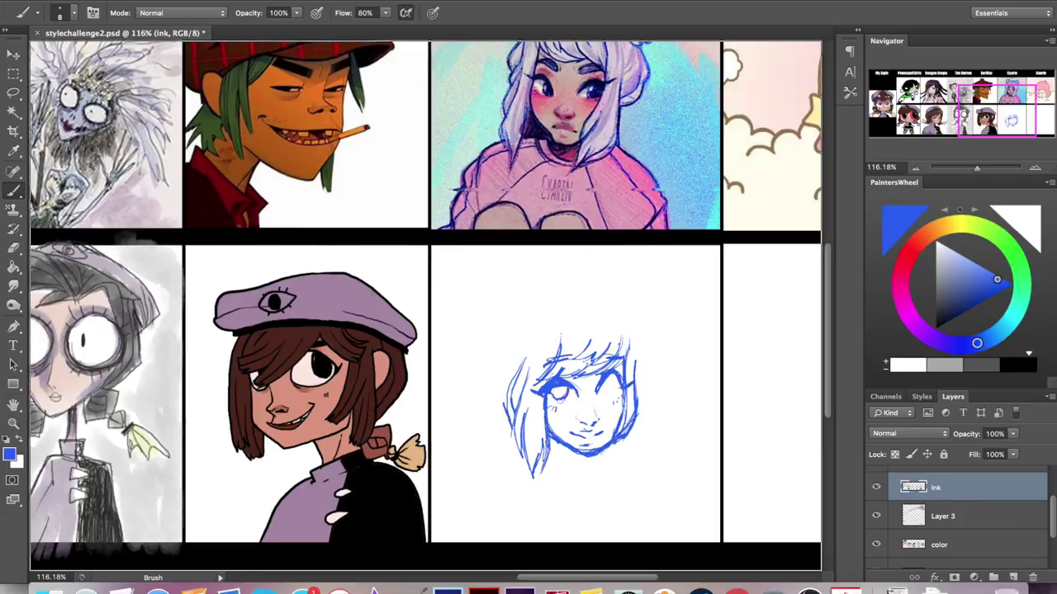
scroll(425, 305, "up", 2)
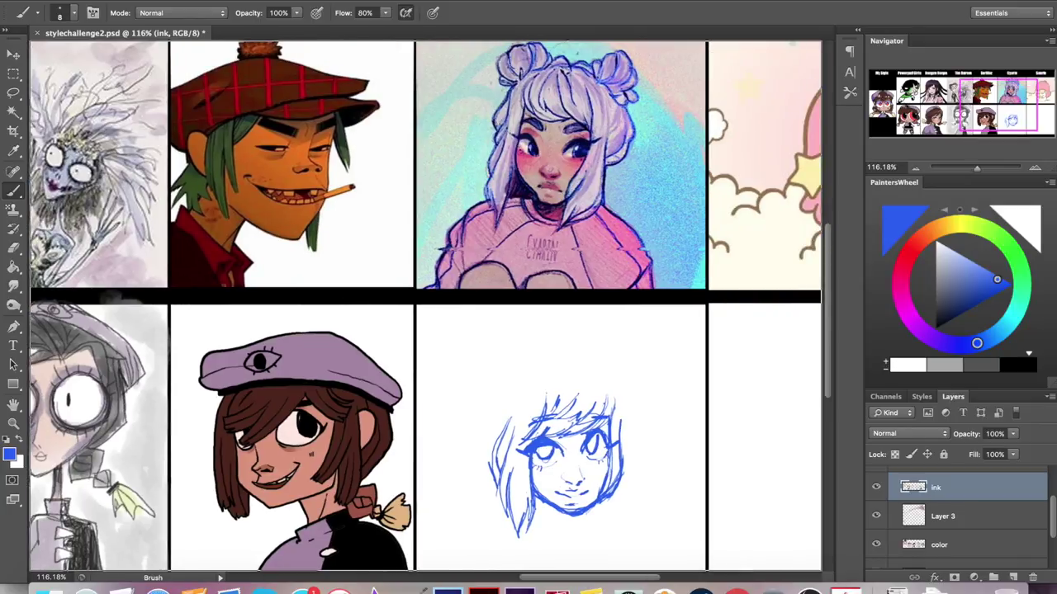
Sketch the crown of the hair and its outer strands on both sides of the face.
scroll(425, 311, "down", 2)
left_click_drag(570, 302, 588, 350)
left_click_drag(568, 295, 516, 363)
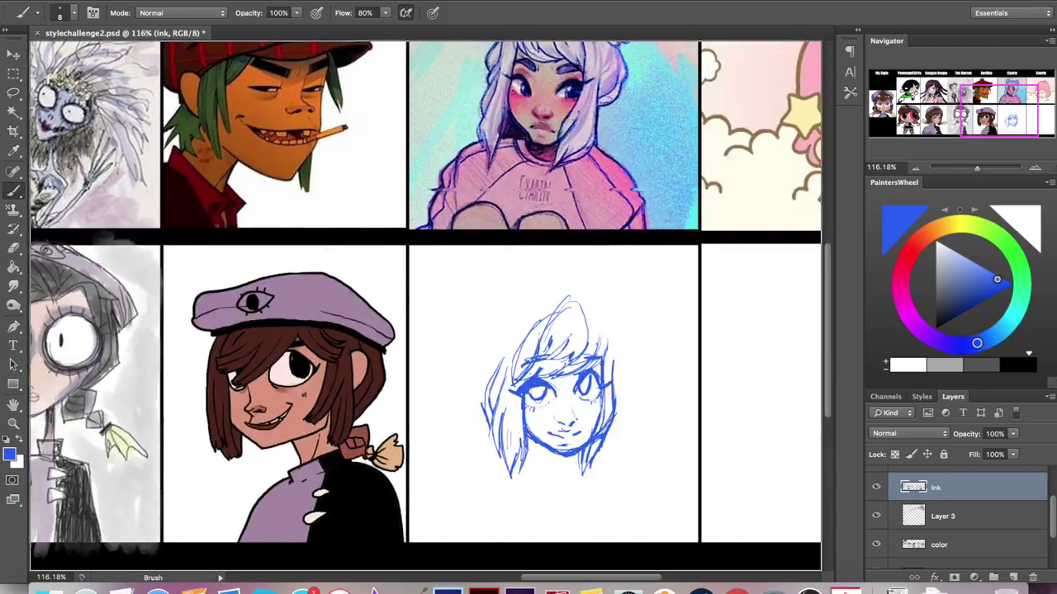
left_click_drag(499, 328, 471, 408)
left_click_drag(616, 360, 626, 412)
left_click_drag(617, 335, 630, 411)
left_click_drag(492, 362, 482, 421)
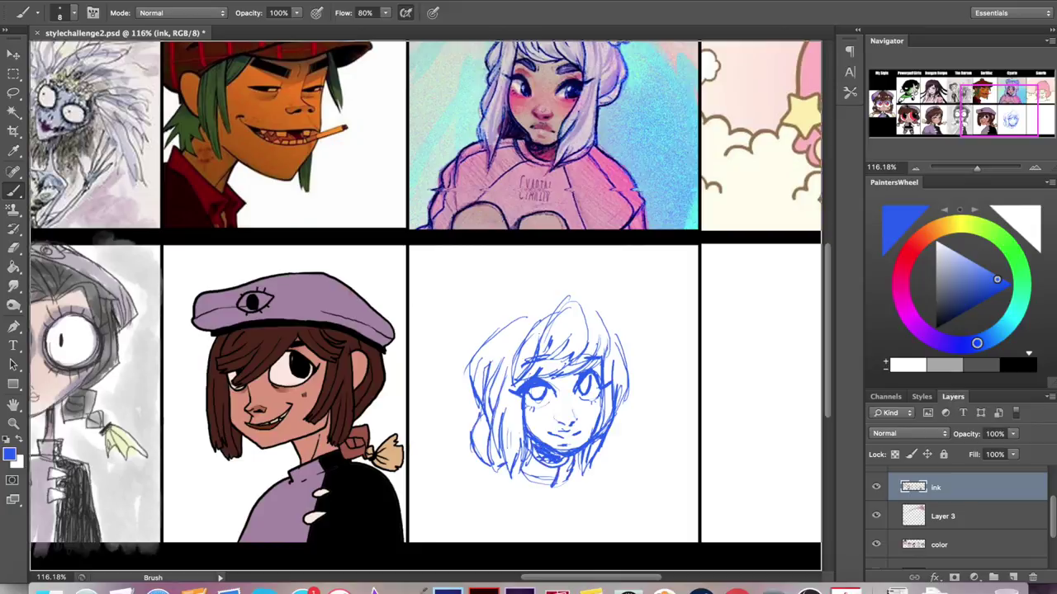
Sketch the shoulders and the high-collared jacket with its front clasps.
left_click_drag(578, 470, 641, 545)
mouse_move(520, 468)
left_mouse_down()
mouse_move(462, 509)
mouse_move(451, 549)
left_mouse_up()
left_click_drag(638, 528, 644, 541)
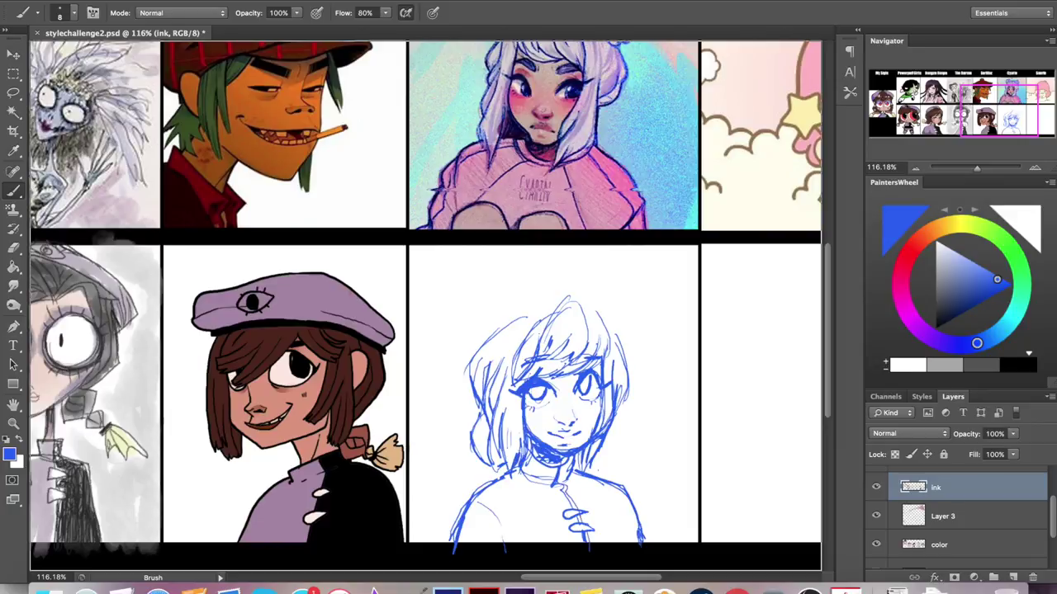
Draw the pupils and add a beret with an eye emblem over the hair.
left_click_drag(533, 326, 498, 416)
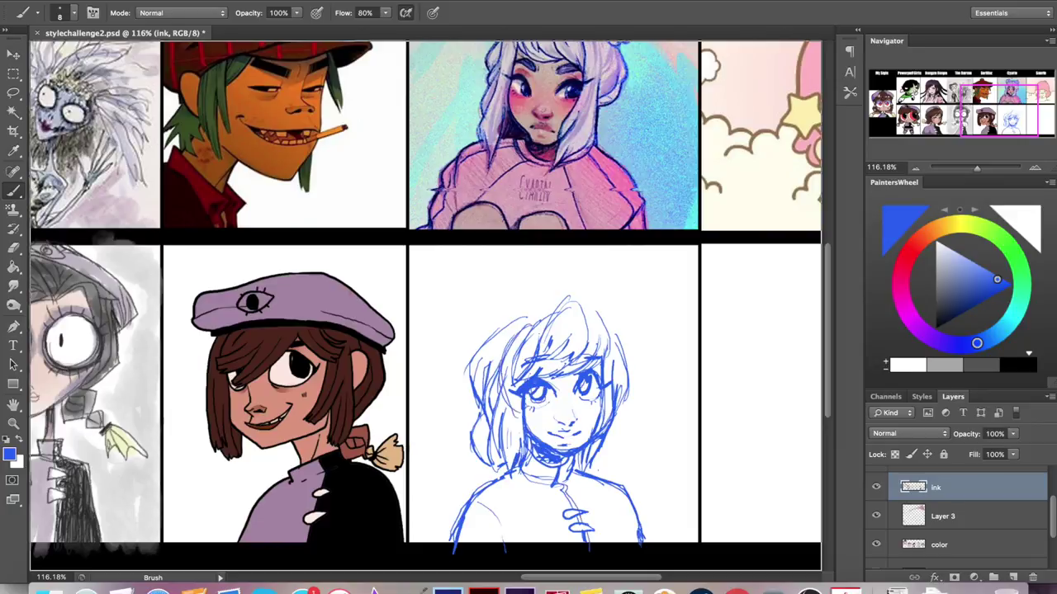
left_click_drag(505, 302, 626, 338)
left_click_drag(499, 312, 573, 284)
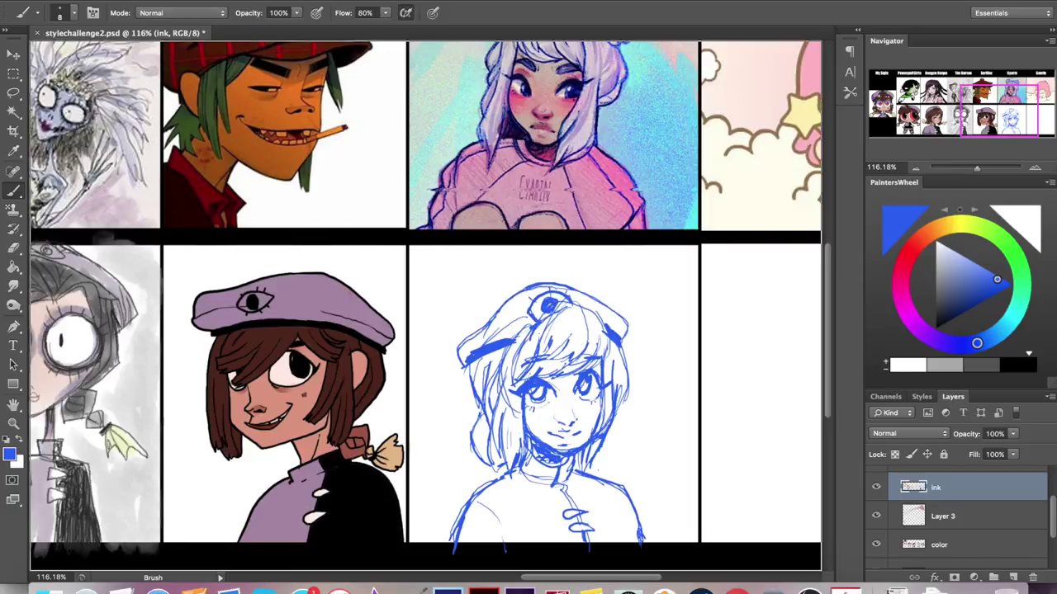
Sketch the two braided pigtails with their tufts and hatch the dark half of the jacket.
scroll(559, 309, "left", 3)
left_click_drag(730, 482, 694, 540)
left_click_drag(699, 472, 660, 537)
left_click_drag(731, 487, 691, 544)
scroll(528, 301, "right", 1)
left_click_drag(571, 464, 551, 492)
left_click_drag(573, 417, 559, 487)
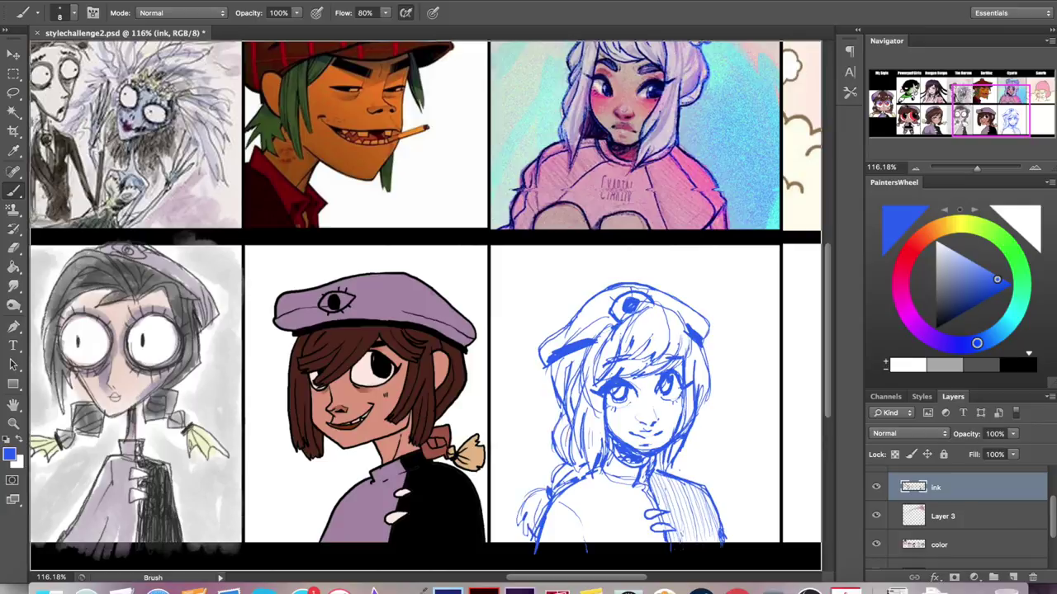
scroll(425, 306, "up", 3)
scroll(426, 305, "right", 1)
scroll(425, 305, "down", 3)
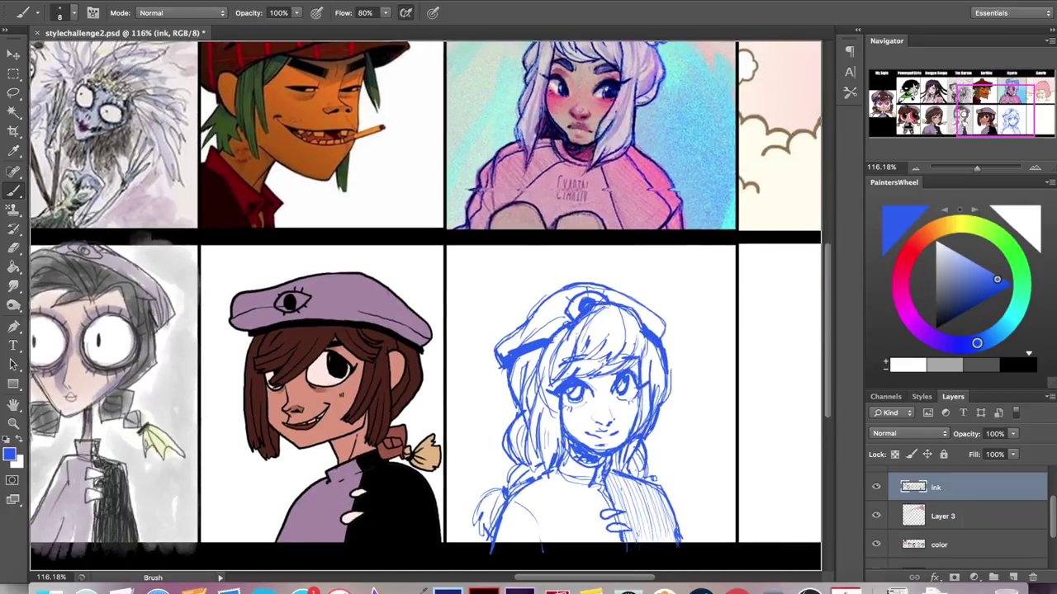
scroll(425, 306, "right", 3)
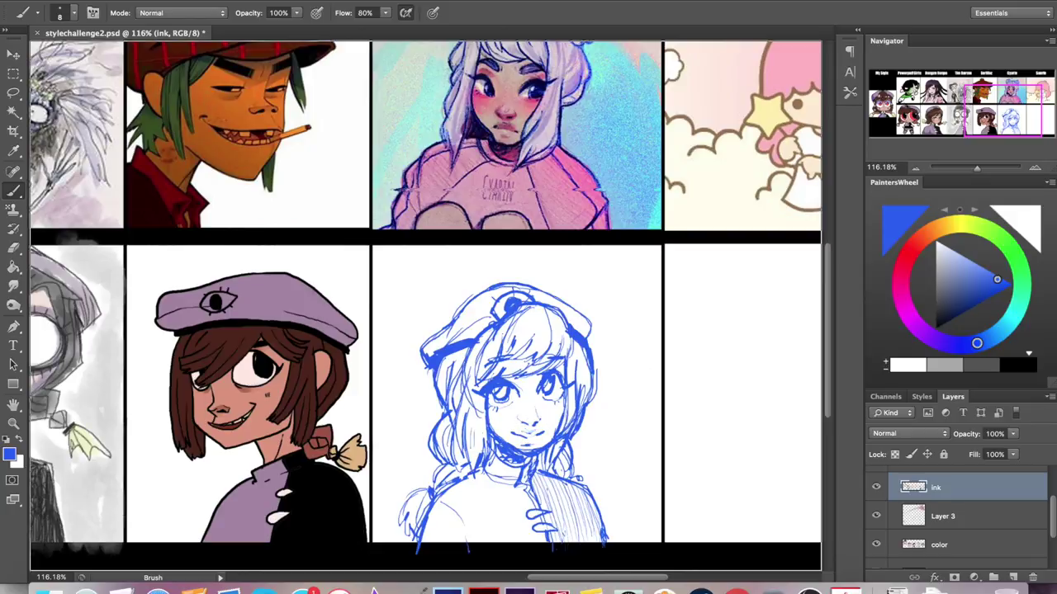
scroll(425, 555, "left", 1)
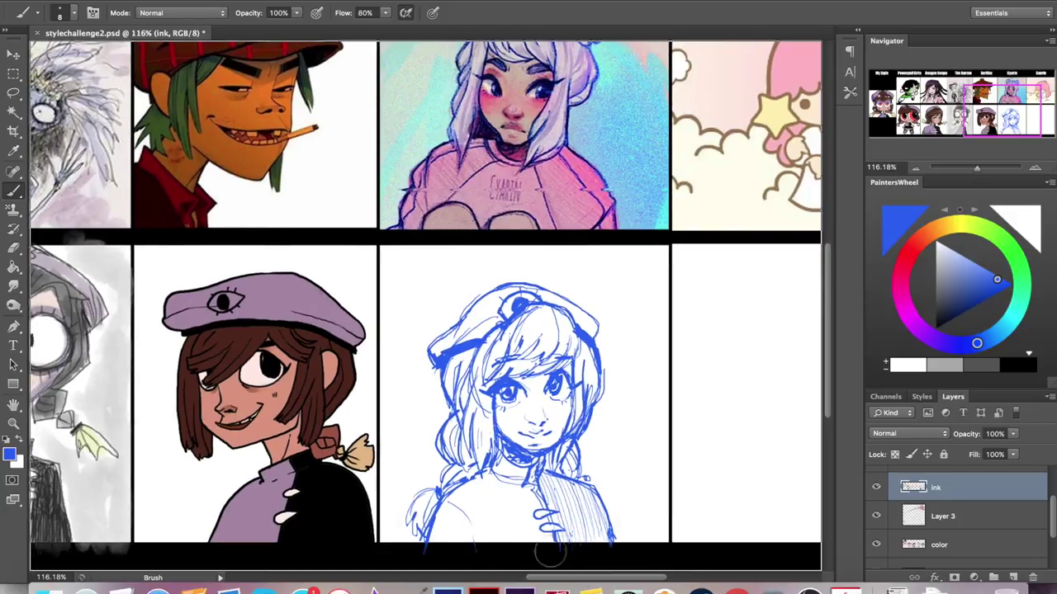
scroll(425, 305, "right", 2)
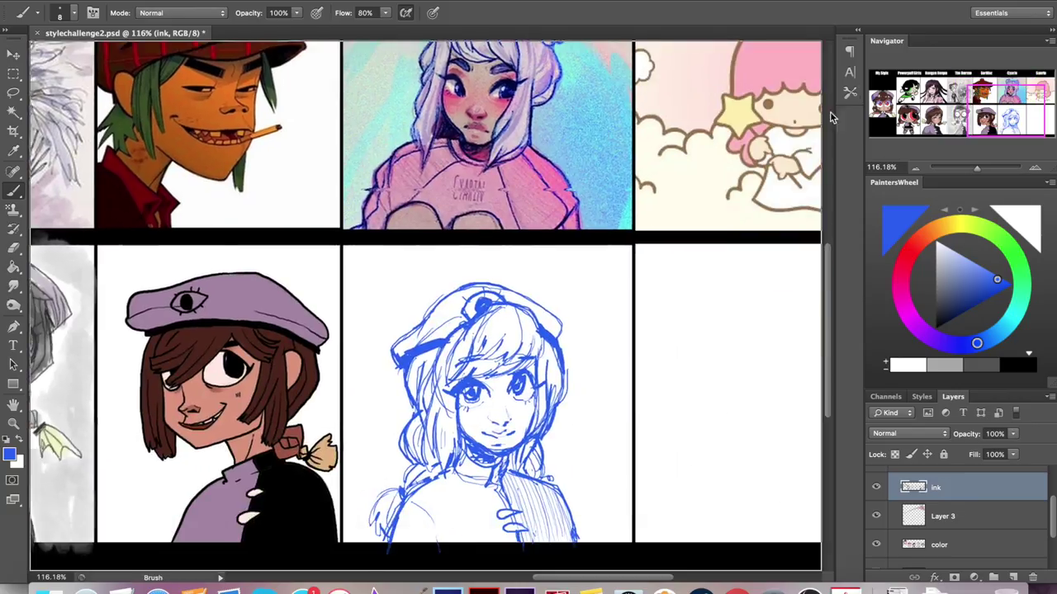
Switch to the color layer and load a 20 px painting brush preset with 100% flow.
left_click(850, 92)
key("alt+bracketleft")
key("alt+bracketleft")
scroll(786, 138, "down", 20)
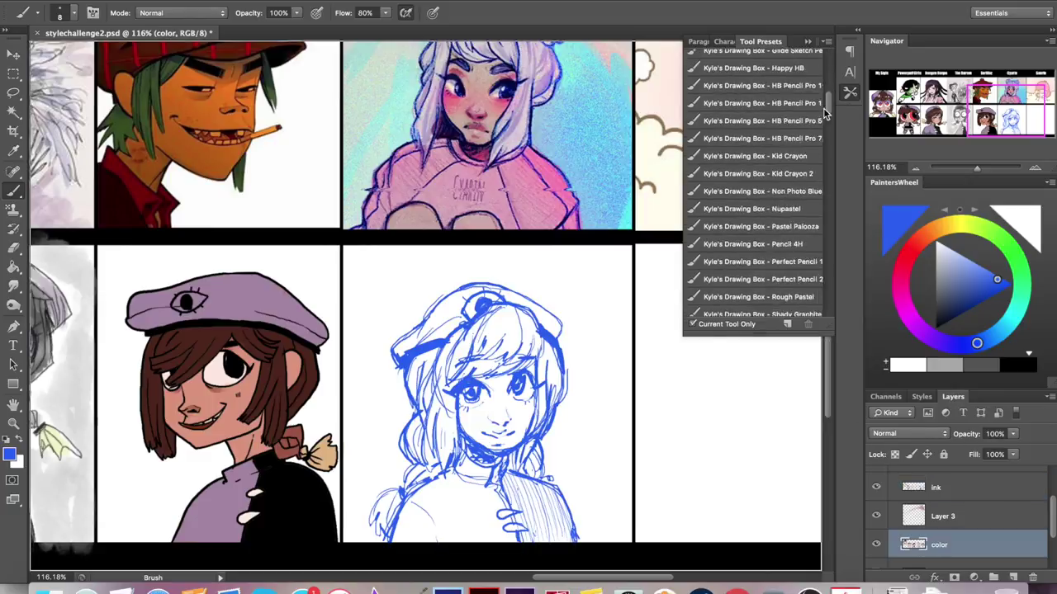
scroll(786, 161, "down", 10)
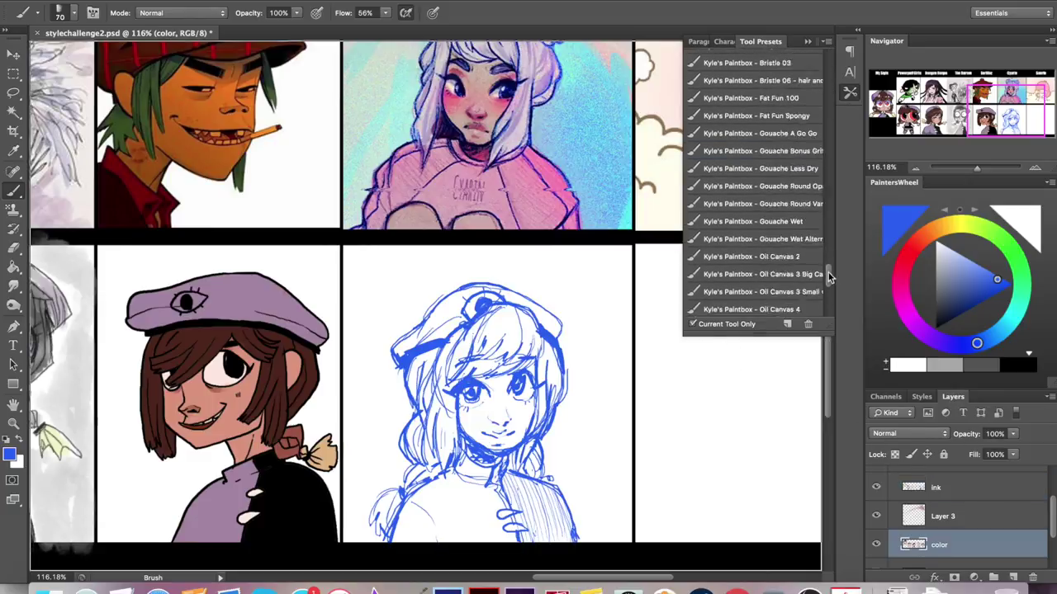
scroll(786, 149, "up", 5)
left_click(785, 143)
Paint the face in the salmon skin tone of the Gorillaz-style version, leaving the eye whites clear.
left_click_drag(504, 429, 521, 450)
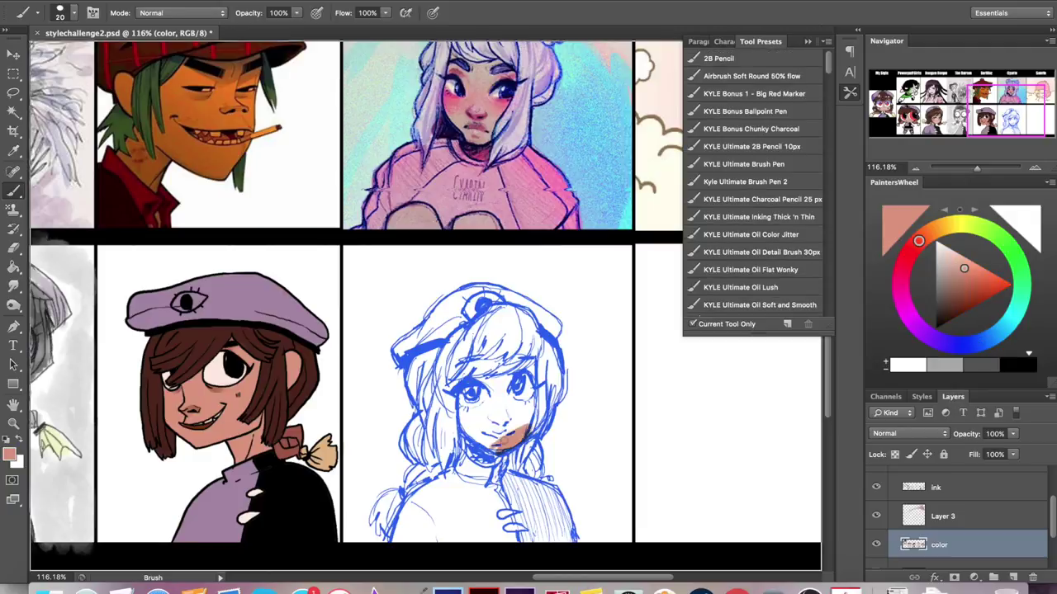
left_click_drag(529, 368, 496, 446)
mouse_move(504, 384)
left_mouse_down()
mouse_move(488, 433)
mouse_move(462, 442)
left_mouse_up()
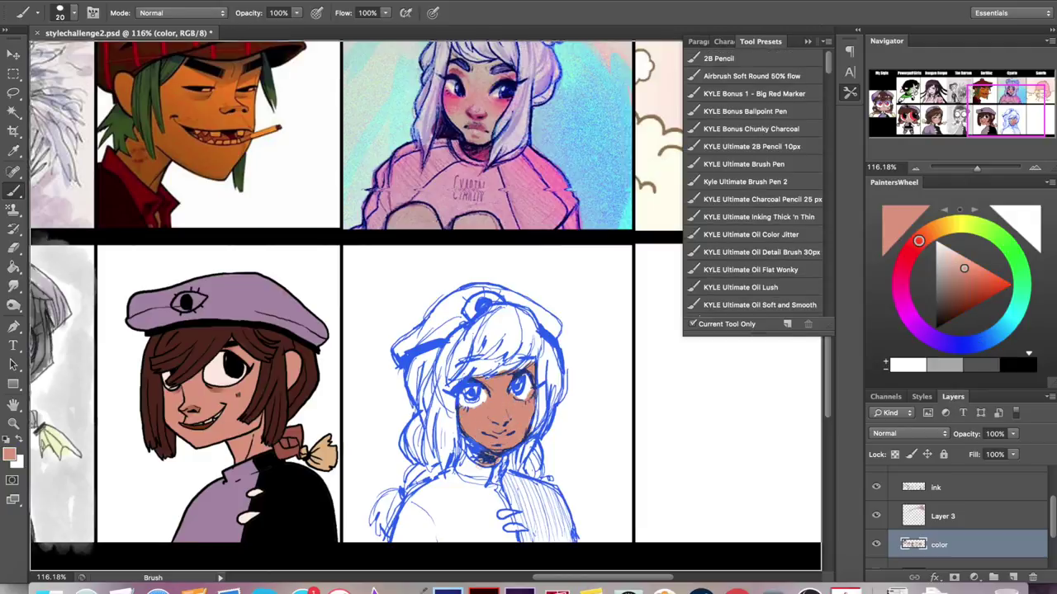
Paint the fringe and the side hair dark reddish brown.
scroll(425, 306, "left", 10)
scroll(425, 306, "right", 10)
mouse_move(512, 363)
left_mouse_down()
mouse_move(557, 351)
mouse_move(467, 380)
left_mouse_up()
left_click_drag(529, 339, 475, 454)
mouse_move(483, 417)
left_mouse_down()
mouse_move(459, 474)
mouse_move(471, 331)
mouse_move(429, 388)
left_mouse_up()
left_click_drag(569, 351, 555, 436)
left_click_drag(582, 324, 529, 346)
left_click_drag(553, 310, 488, 334)
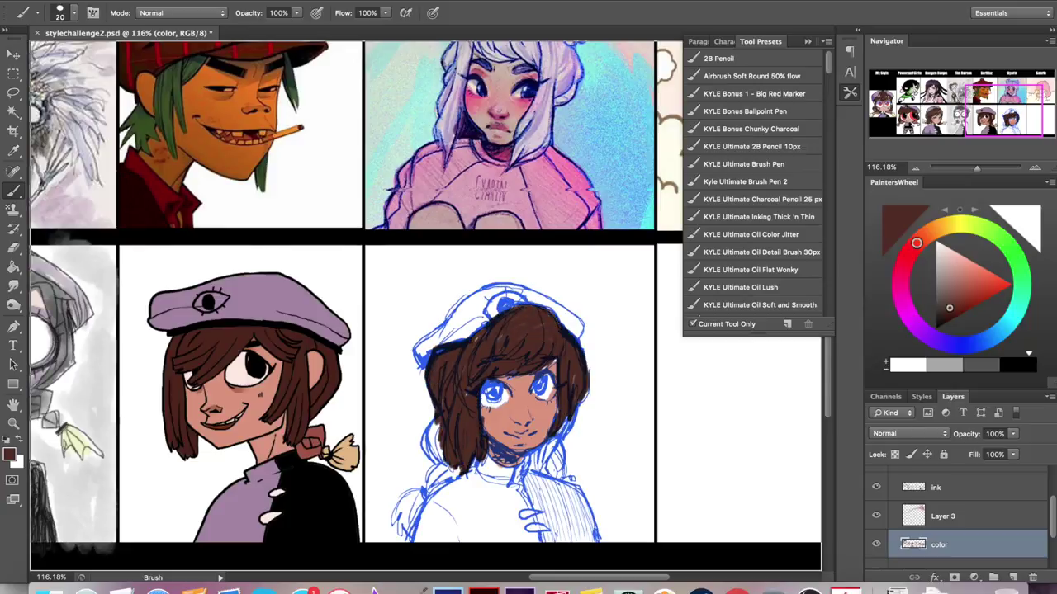
left_click_drag(582, 343, 566, 442)
left_click_drag(438, 420, 429, 466)
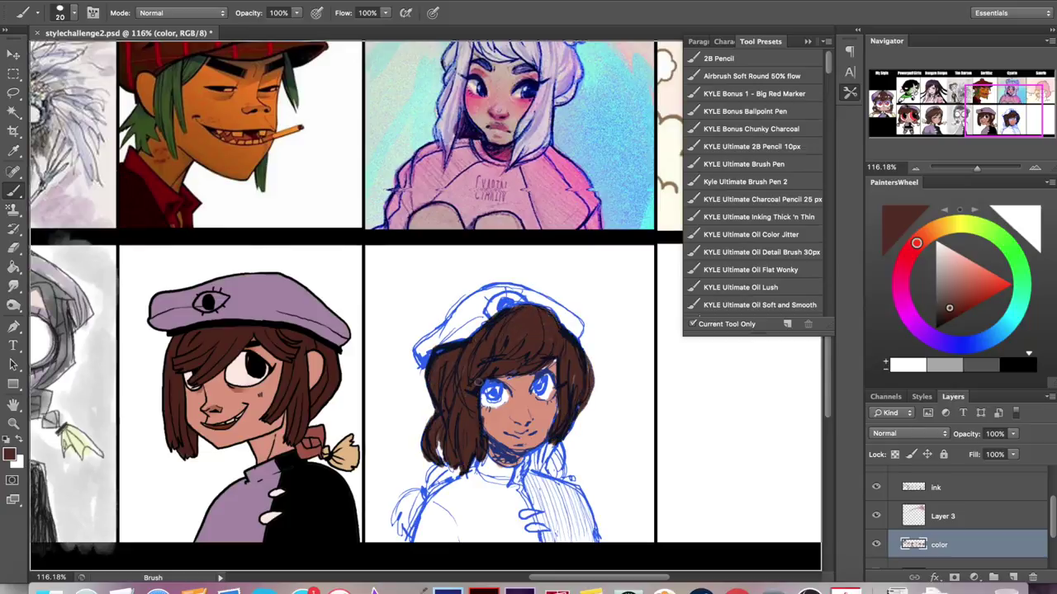
Shade the cheeks and nose in a darker skin tone and colour the irises and lips red.
left_click(969, 276)
mouse_move(486, 413)
left_mouse_down()
mouse_move(502, 426)
mouse_move(556, 419)
left_mouse_up()
left_click(908, 255)
left_click(966, 289)
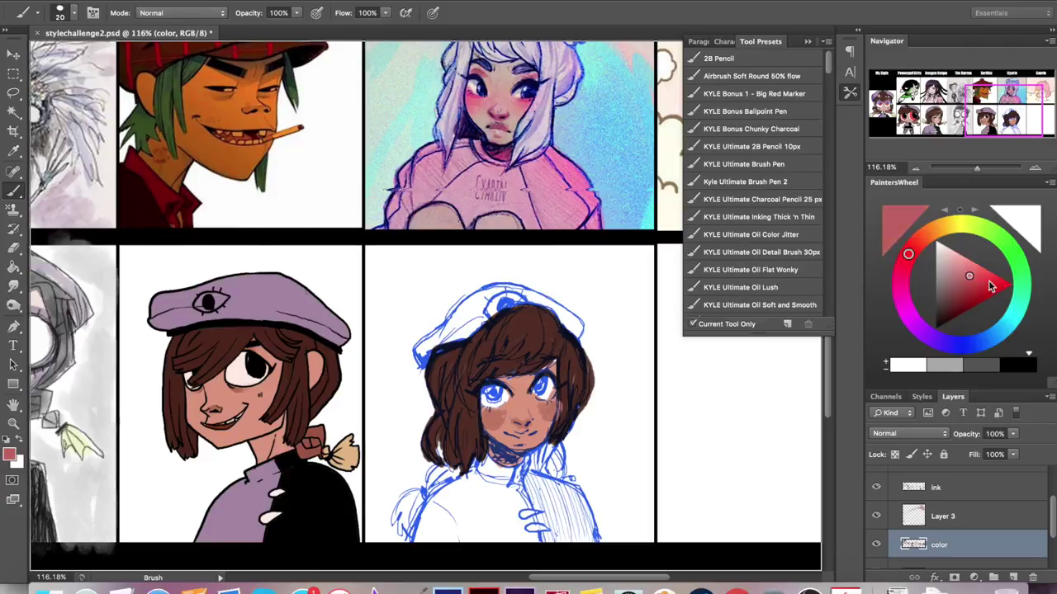
scroll(501, 466, "up", 4)
mouse_move(508, 388)
left_mouse_down()
mouse_move(560, 391)
mouse_move(547, 395)
left_mouse_up()
scroll(425, 305, "up", 10)
scroll(425, 305, "down", 10)
scroll(367, 47, "up", 10)
left_click_drag(408, 388, 425, 381)
scroll(429, 331, "down", 3)
scroll(429, 331, "up", 2)
Colour one half of the jacket dark grey and the other half in the neighbouring drawing's purple.
left_click(935, 303)
mouse_move(528, 491)
left_mouse_down()
mouse_move(565, 536)
mouse_move(496, 475)
mouse_move(541, 483)
left_mouse_up()
left_click_drag(549, 538, 528, 481)
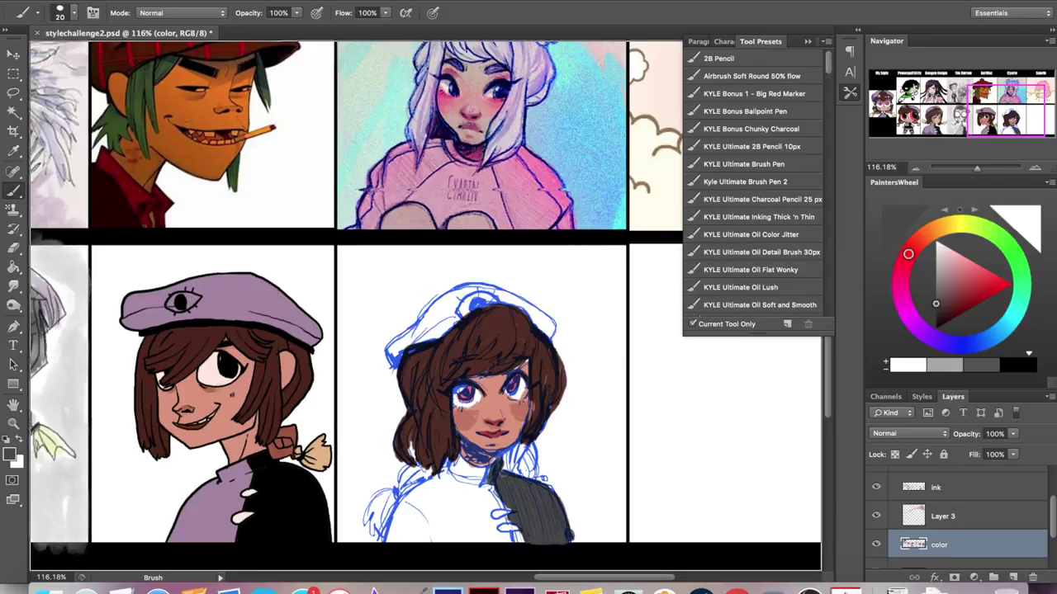
scroll(429, 330, "left", 2)
left_click(248, 512, "alt")
mouse_move(528, 536)
left_mouse_down()
mouse_move(512, 467)
mouse_move(430, 528)
mouse_move(503, 499)
left_mouse_up()
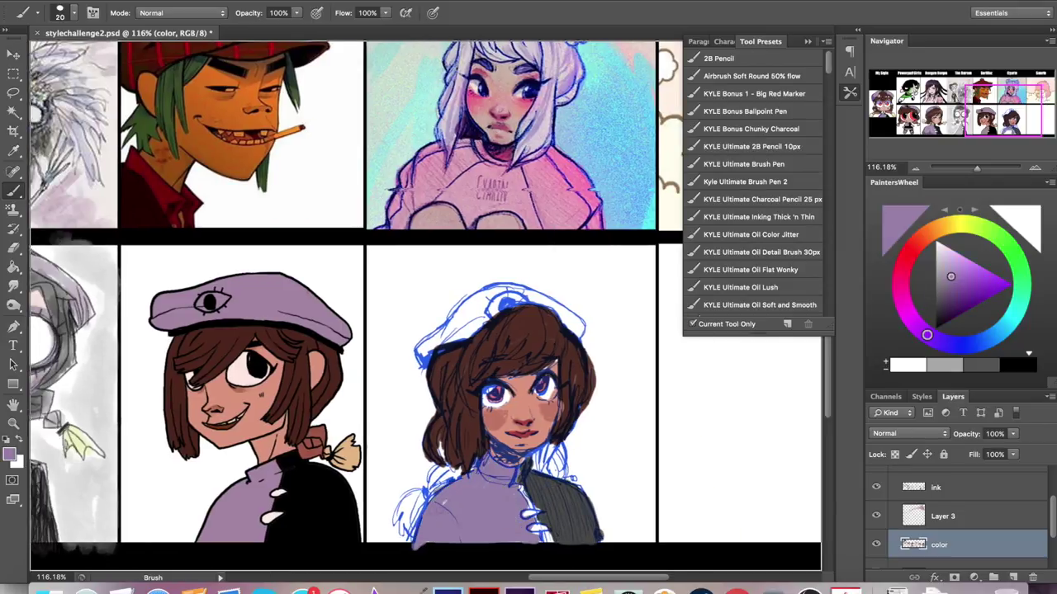
Colour the braids reddish brown and their tufts in the neighbouring drawing's tan.
scroll(424, 556, "left", 2)
scroll(425, 305, "right", 2)
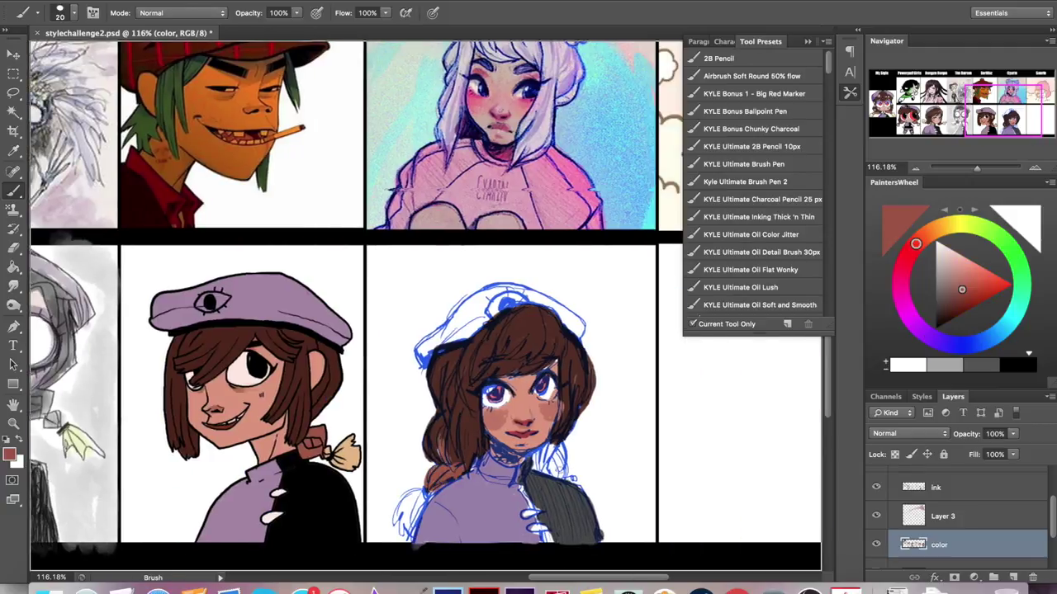
left_click(343, 454, "alt")
left_click_drag(429, 487, 397, 524)
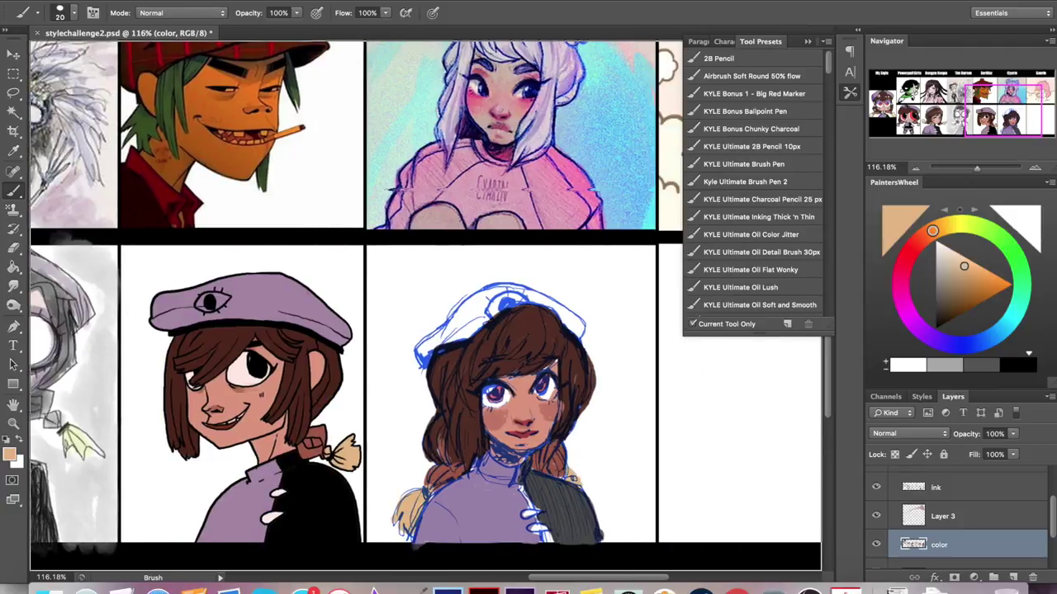
Fill the beret with the neighbouring beret's purple and whiten the jacket clasps.
left_click(272, 322, "alt")
mouse_move(421, 359)
left_mouse_down()
mouse_move(479, 327)
mouse_move(578, 318)
mouse_move(496, 289)
left_mouse_up()
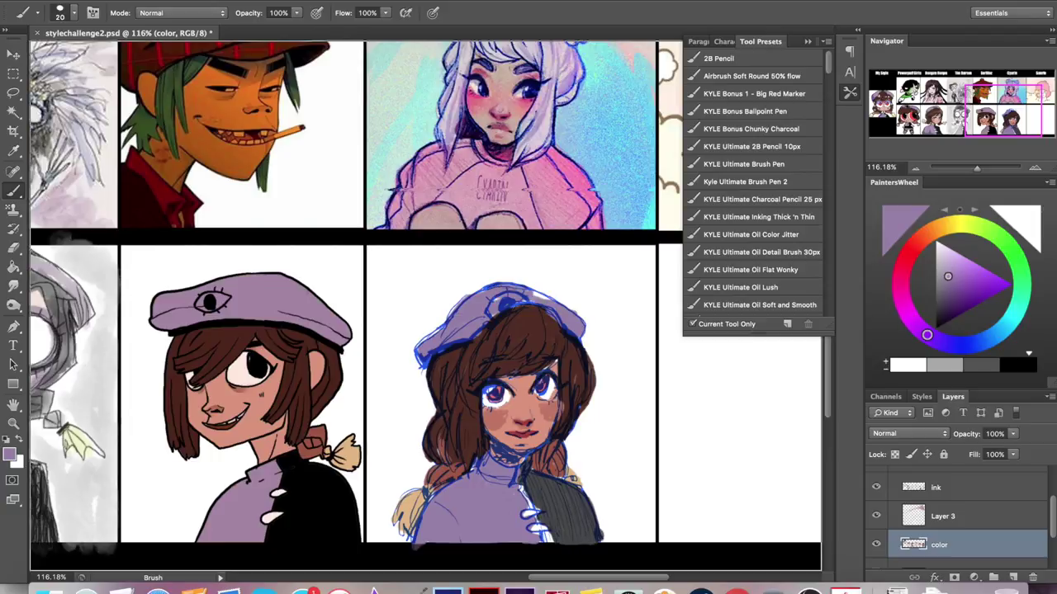
left_click(532, 310, "alt")
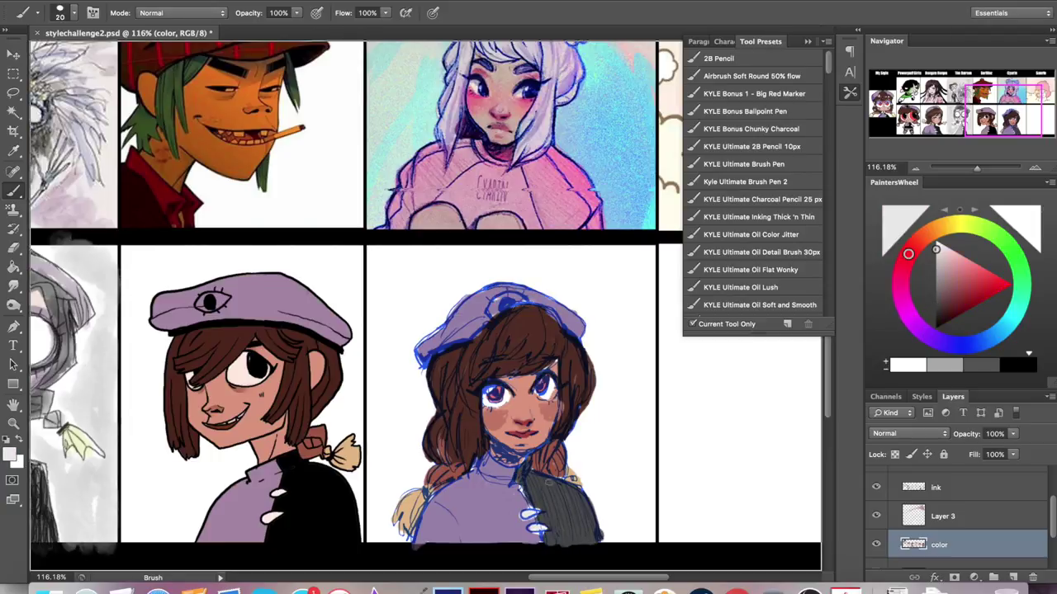
Even out the face with its base skin tone, covering the darker patches on the cheeks and nose.
scroll(602, 478, "up", 5)
left_click_drag(628, 512, 248, 264)
left_click(520, 330, "alt")
mouse_move(516, 330)
left_mouse_down()
mouse_move(437, 346)
mouse_move(570, 372)
mouse_move(590, 388)
mouse_move(480, 409)
left_mouse_up()
Load a soft 20 px brush preset with 90% opacity and 20% flow and blush the cheeks, nose and lips red.
scroll(755, 142, "down", 10)
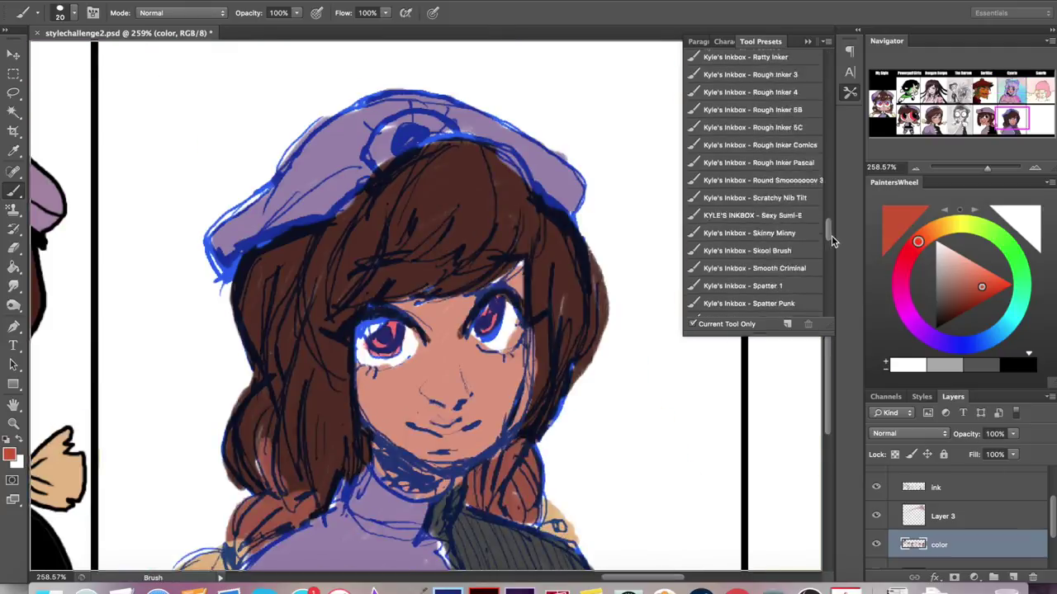
left_click(751, 249)
left_click_drag(363, 363, 408, 401)
left_click_drag(505, 349, 530, 380)
left_click_drag(495, 413, 467, 334)
key("bracketleft")
key("bracketleft")
key("bracketleft")
mouse_move(389, 340)
left_mouse_down()
mouse_move(438, 345)
mouse_move(381, 347)
mouse_move(394, 401)
left_mouse_up()
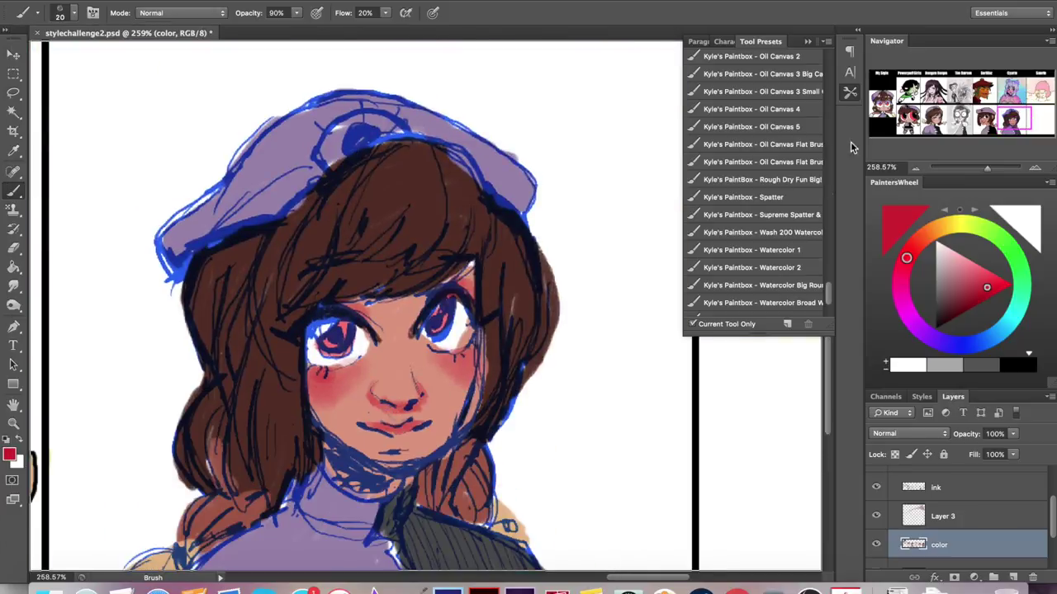
Highlight the nose in light pink and shade the edge of the eye white in grey.
scroll(496, 330, "left", 5)
left_click(956, 258)
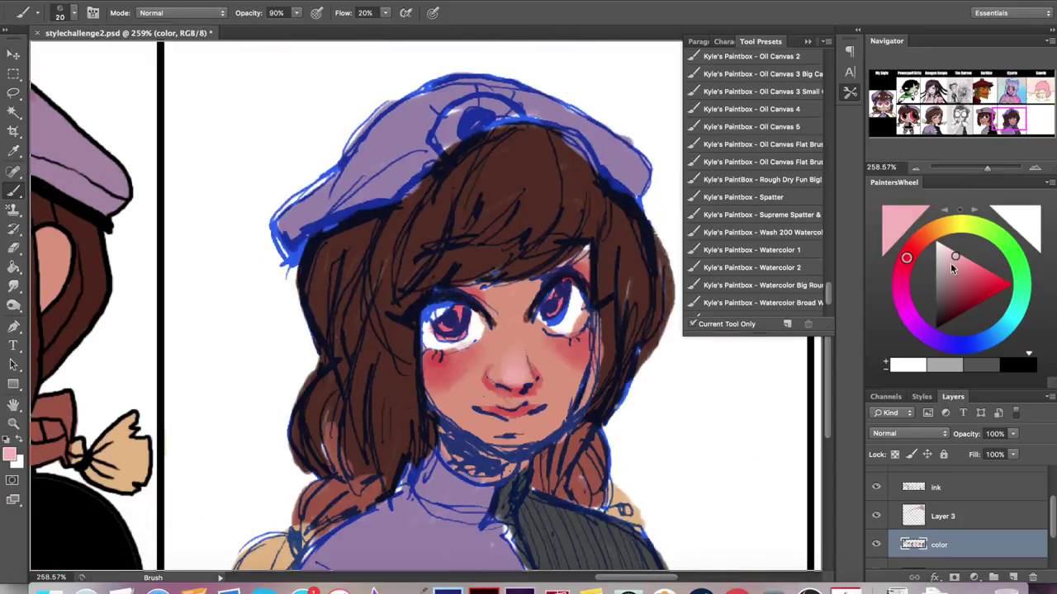
left_click(574, 302, "alt")
left_click_drag(578, 289, 575, 306)
Brush light pink highlights over the fringe and side hair.
left_click(906, 259)
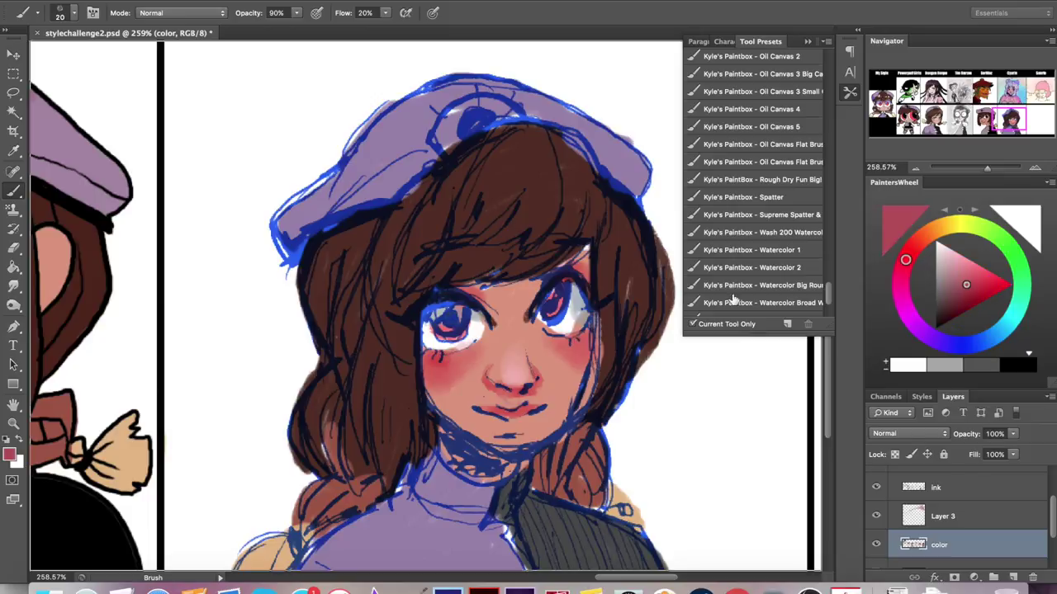
scroll(568, 293, "down", 3)
scroll(413, 154, "down", 8)
left_click(462, 307, "alt")
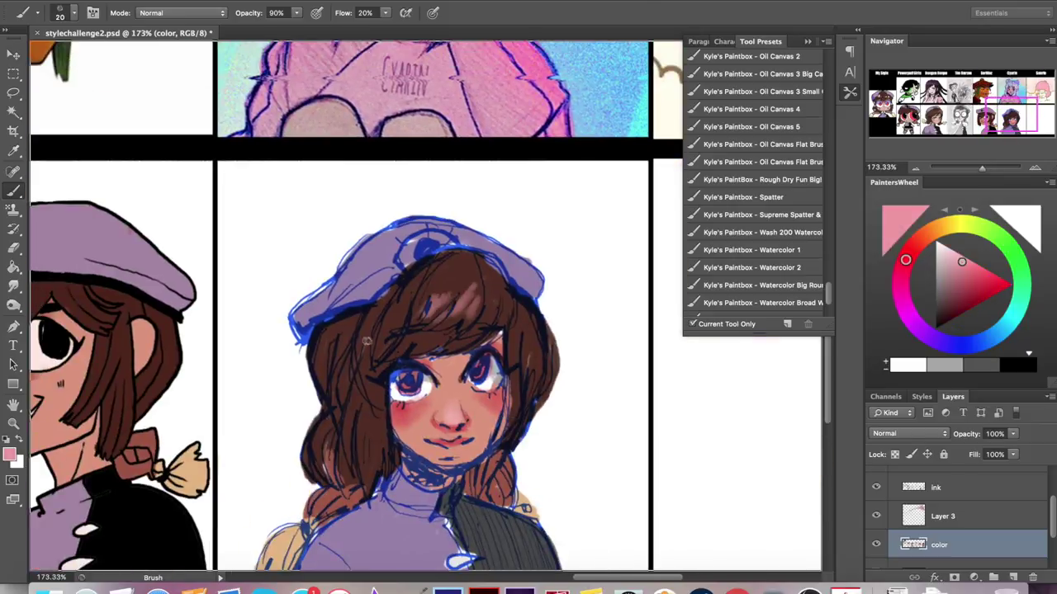
scroll(330, 396, "down", 2)
scroll(331, 396, "right", 2)
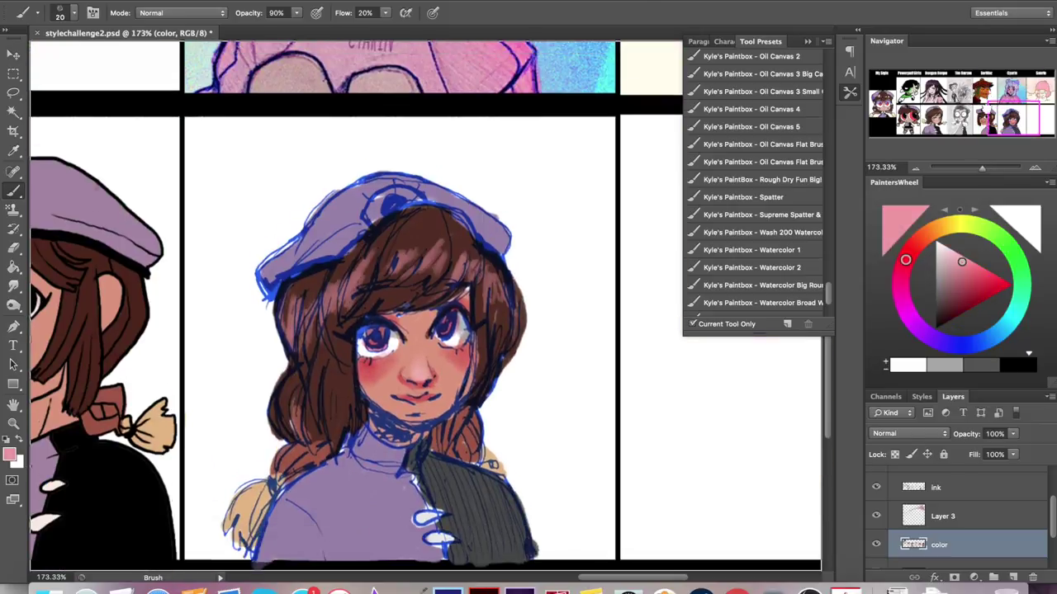
Finish the pink side-hair highlights and paint a soft yellow background around the character with a 175 px Multiply brush.
mouse_move(325, 398)
left_mouse_down()
mouse_move(496, 373)
mouse_move(388, 307)
mouse_move(446, 222)
mouse_move(422, 233)
mouse_move(356, 376)
left_mouse_up()
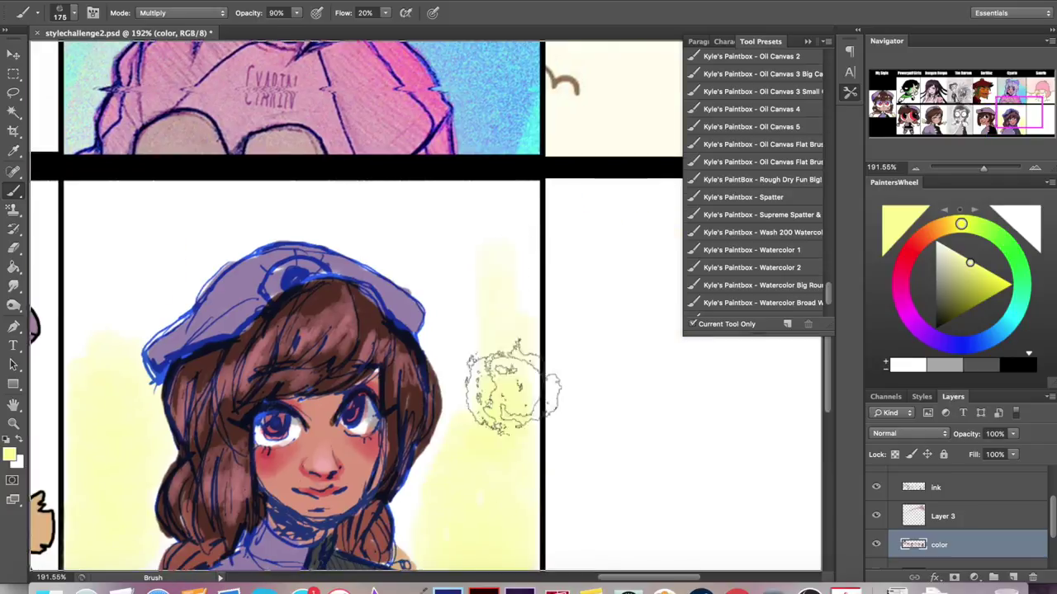
mouse_move(512, 388)
left_mouse_down()
mouse_move(210, 207)
mouse_move(141, 201)
mouse_move(273, 207)
left_mouse_up()
scroll(337, 203, "down", 3)
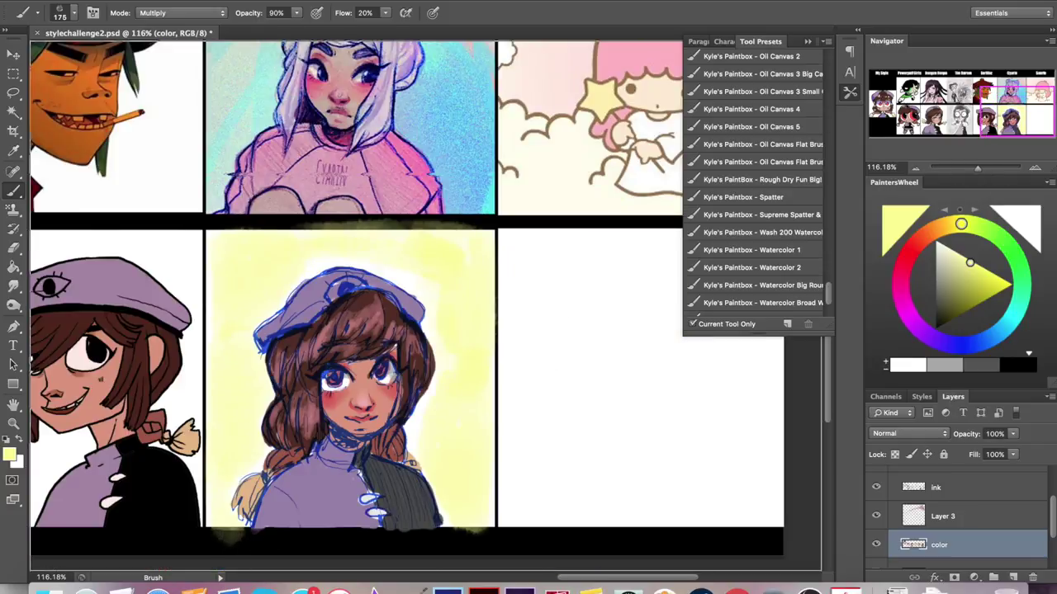
Load the KYLE Ultimate Rough Inking brush preset and define the eyes, lower lashes and mouth corners in black.
scroll(99, 124, "up", 5)
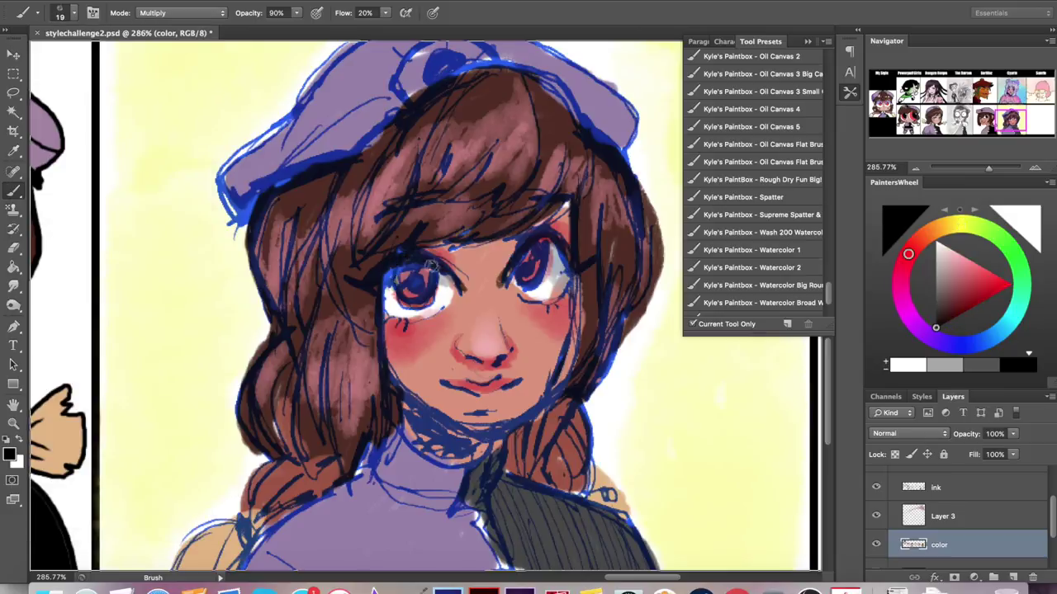
scroll(751, 181, "down", 3)
left_click(748, 167)
left_click_drag(388, 289, 569, 256)
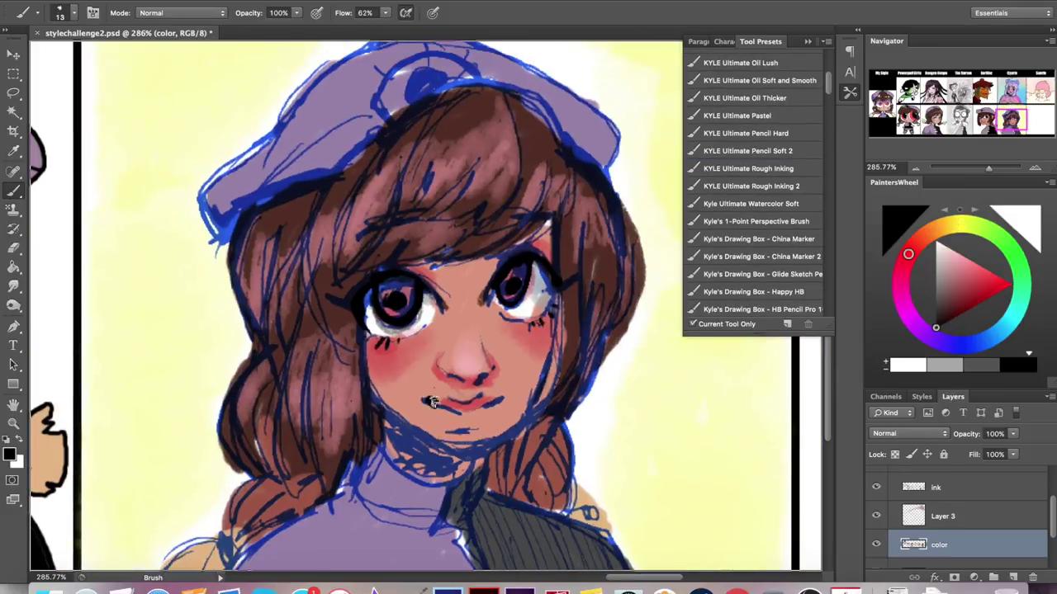
On the sketch layer, rough out a round chibi head with fringe and side hair in the empty Sanrio panel, using a 17 px pink brush.
scroll(445, 458, "down", 5)
scroll(326, 126, "up", 3)
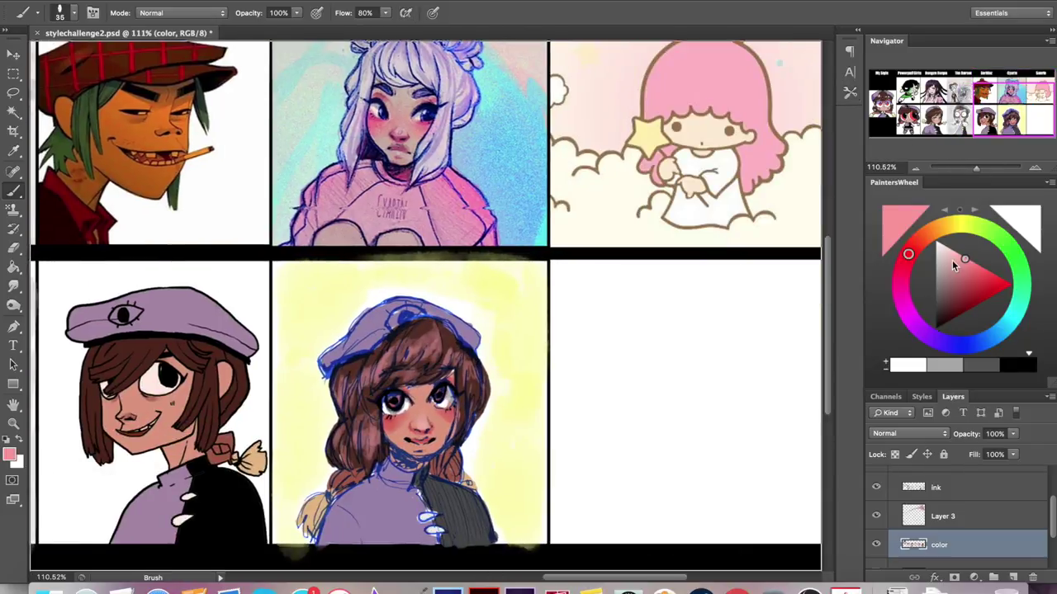
scroll(1021, 520, "down", 2)
left_click(991, 555)
left_click(73, 12)
key("Escape")
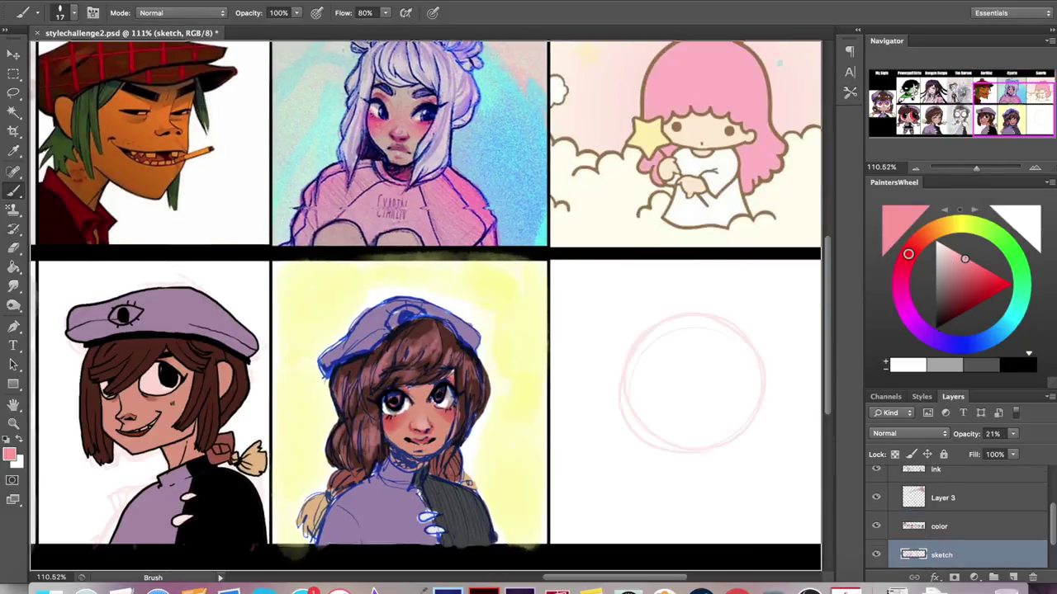
left_click_drag(626, 314, 665, 459)
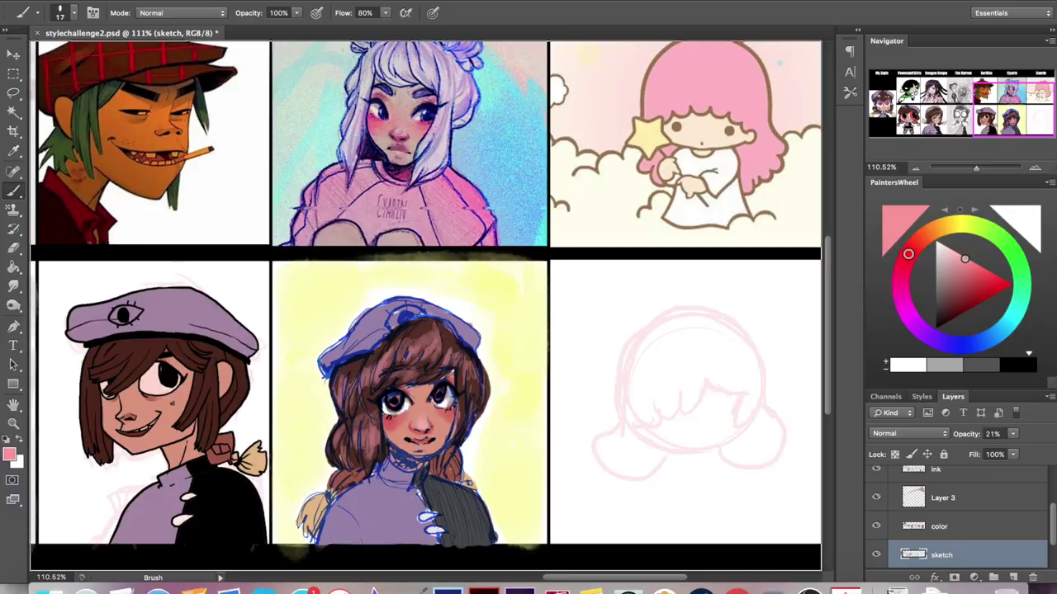
Sketch the chibi's beret with its eye emblem, the face, the tied pigtails and the small body with skirt and legs.
left_click_drag(610, 375, 774, 363)
left_click_drag(669, 359, 710, 345)
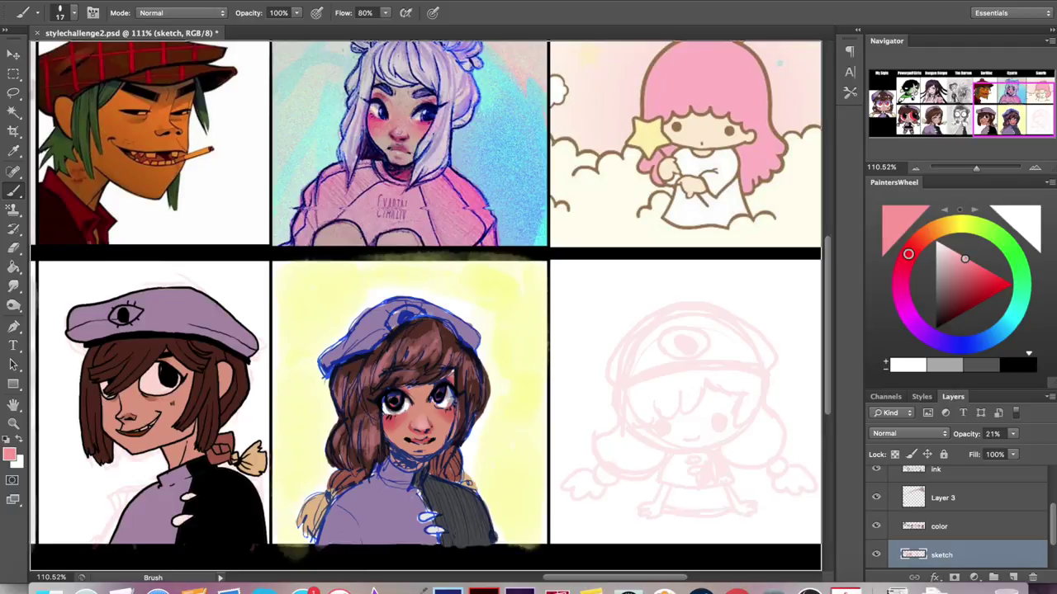
left_click_drag(666, 500, 728, 497)
Choose a medium brown and, on the ink layer, draw the chibi's dot eyes, mouth and scalloped fringe.
left_click(931, 232)
left_click(959, 286)
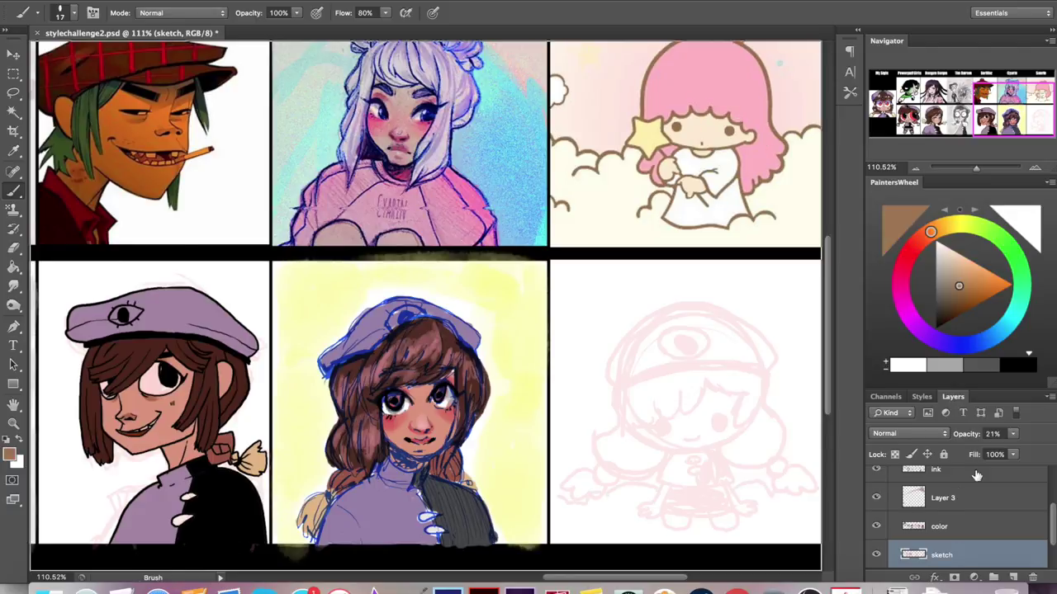
left_click(935, 469)
scroll(594, 314, "up", 3)
left_click(648, 313)
left_click(539, 321)
scroll(426, 305, "up", 10)
scroll(426, 305, "down", 10)
mouse_move(575, 273)
left_mouse_down()
mouse_move(626, 264)
mouse_move(522, 276)
mouse_move(632, 253)
mouse_move(679, 288)
mouse_move(726, 240)
left_mouse_up()
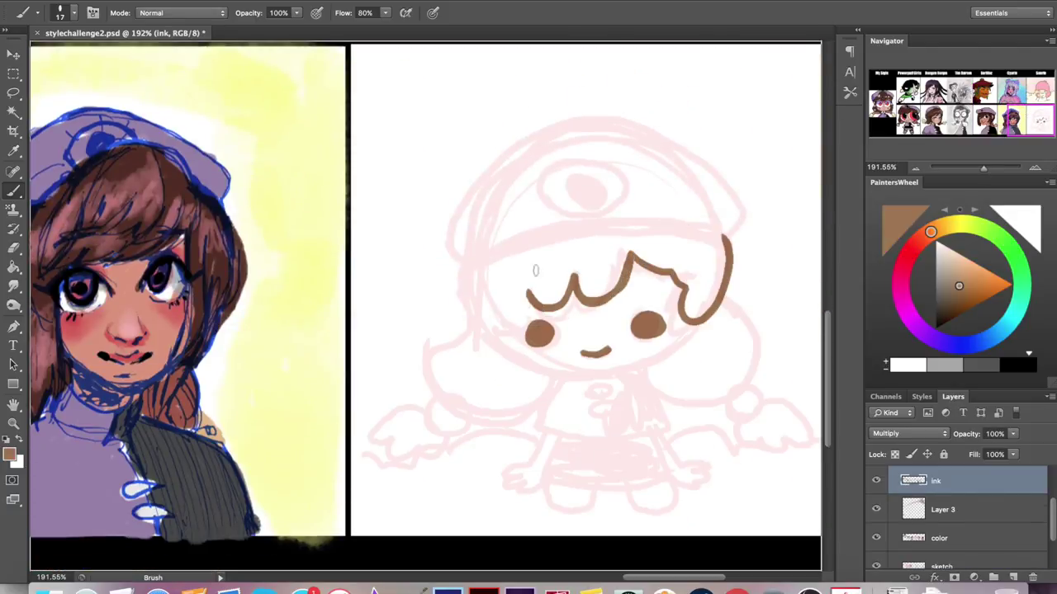
Ink the remaining side hair, the face outline and the beret with its solid band and eye emblem in brown.
left_click_drag(529, 299, 477, 257)
left_click_drag(695, 323, 535, 361)
mouse_move(730, 239)
left_mouse_down()
mouse_move(570, 235)
mouse_move(468, 261)
mouse_move(609, 234)
mouse_move(731, 239)
mouse_move(627, 125)
mouse_move(560, 115)
mouse_move(454, 245)
left_mouse_up()
left_click_drag(585, 158, 578, 160)
left_click_drag(581, 168, 591, 177)
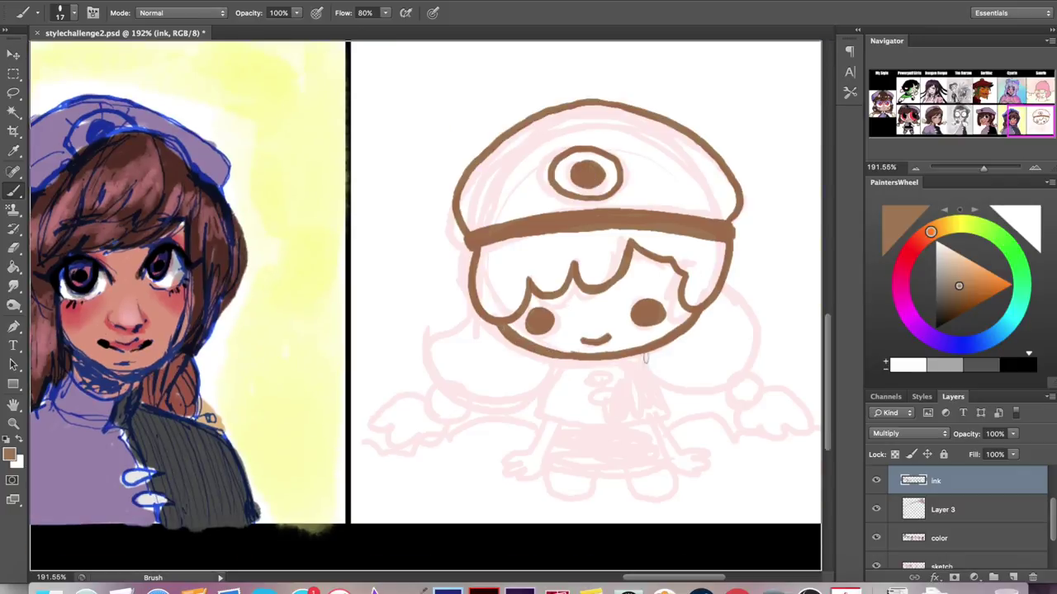
Ink the rounded hair puffs on both sides of the face, with their round ties and tufted ends.
left_click_drag(646, 357, 727, 291)
left_click_drag(552, 375, 469, 303)
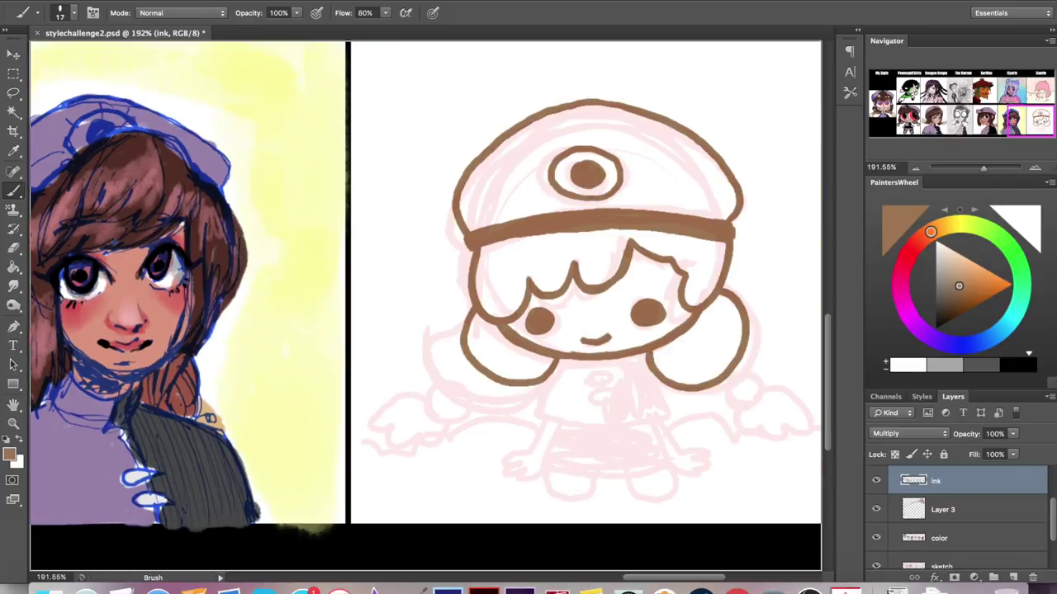
left_click_drag(739, 373, 788, 403)
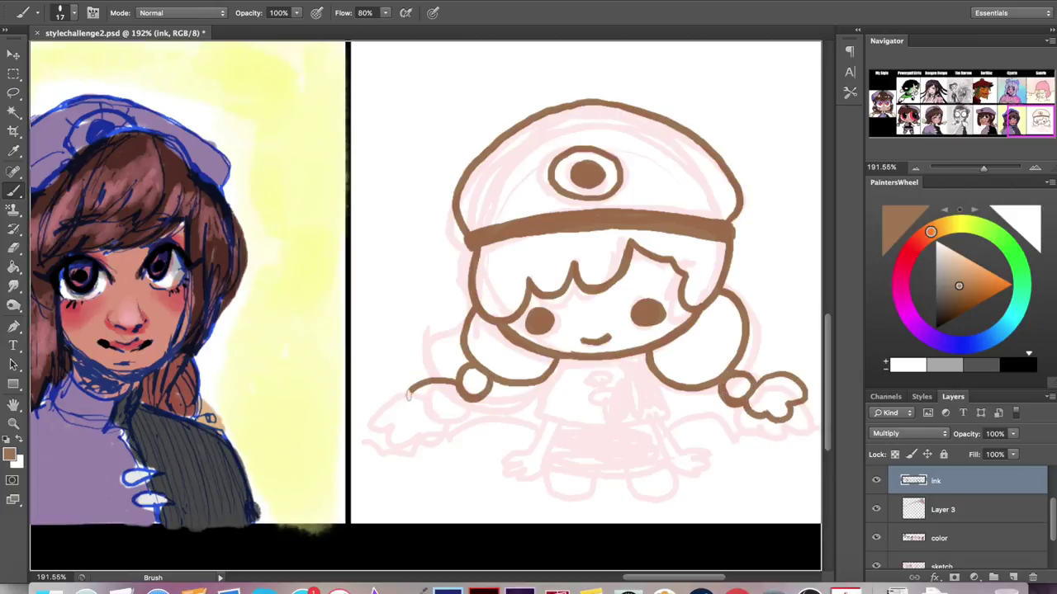
left_click_drag(408, 395, 474, 404)
Ink the jacket with its two clasps, the skirt, arms and legs, and the cloud line behind the chibi.
left_click_drag(638, 371, 660, 417)
mouse_move(570, 363)
left_mouse_down()
mouse_move(659, 416)
mouse_move(554, 430)
left_mouse_up()
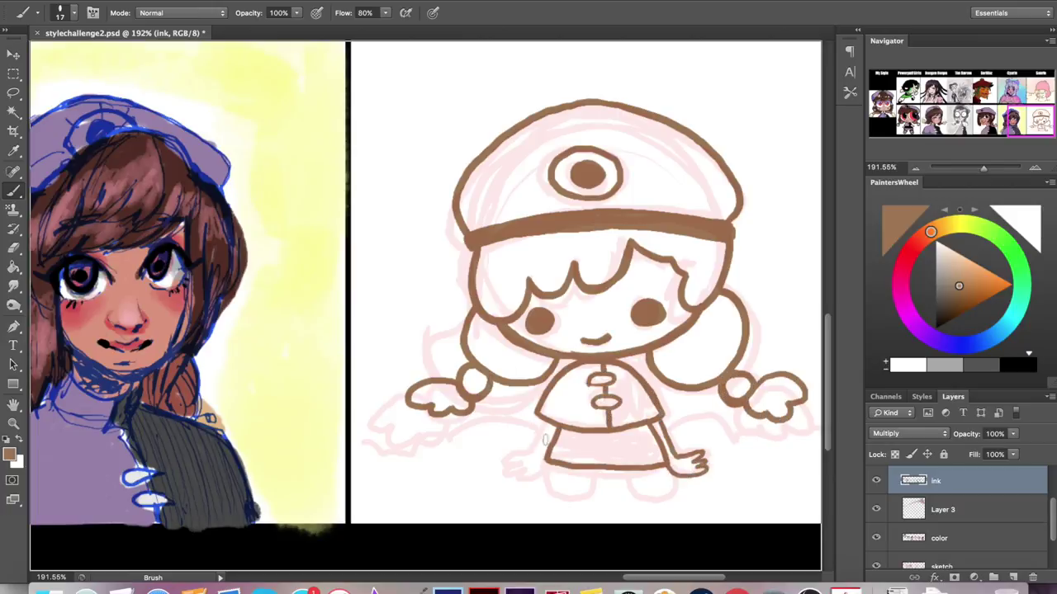
left_click_drag(556, 500, 547, 466)
scroll(547, 466, "down", 2)
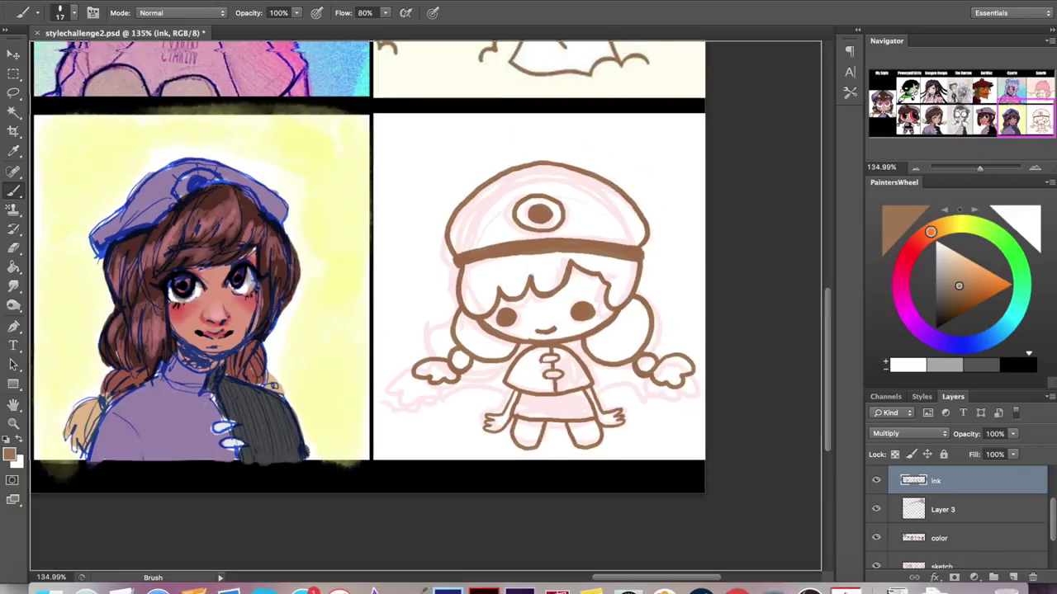
scroll(687, 400, "down", 2)
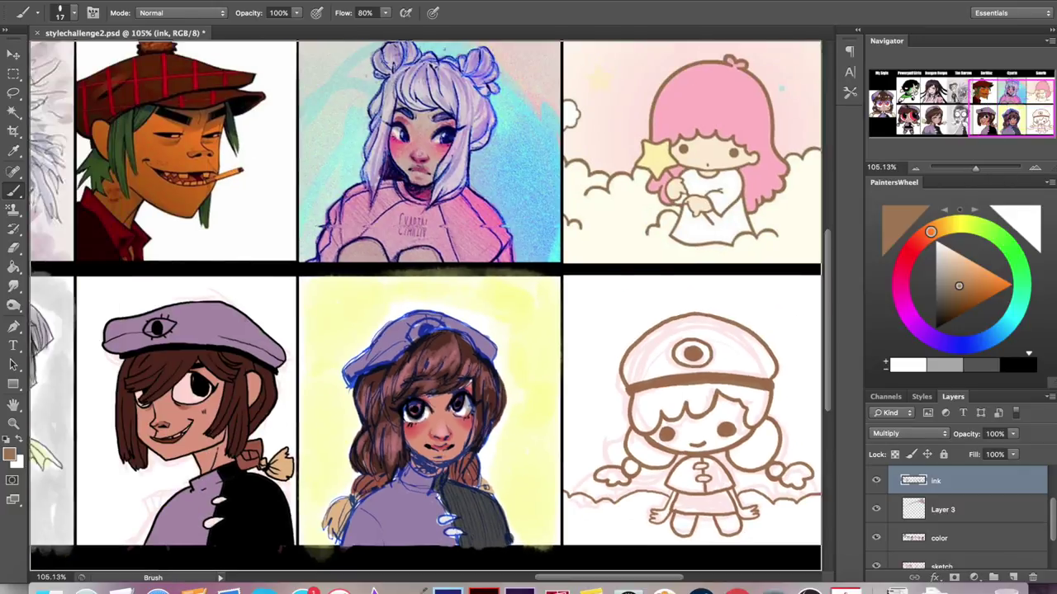
On the color layer, fill the beret and one jacket half with lavender, and the other half and skirt with grey.
key("g")
left_click(939, 538)
left_click(697, 363)
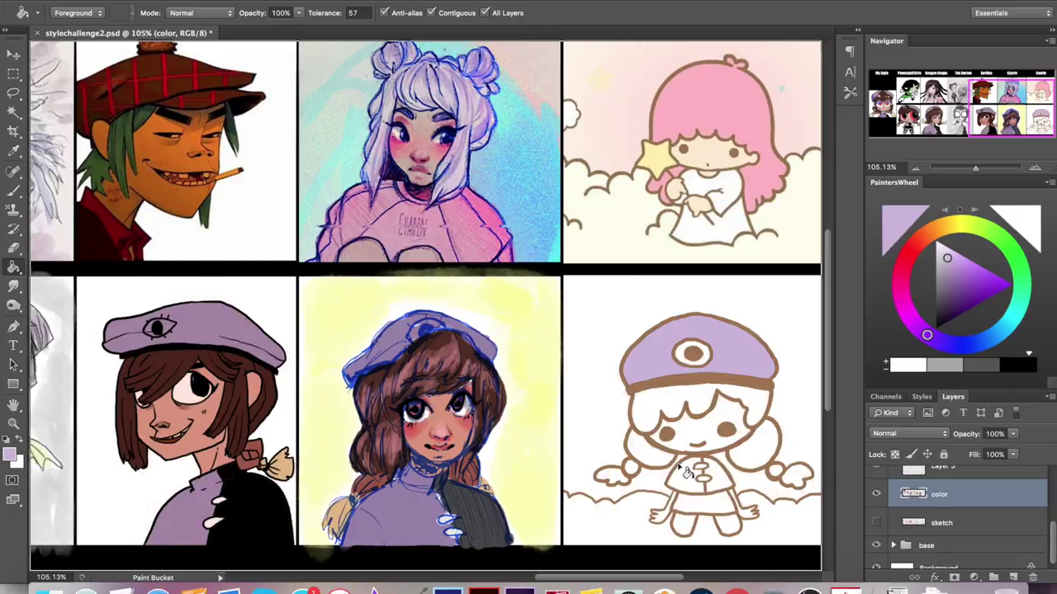
left_click(690, 479)
left_click(710, 508)
Fill the chibi's hair with muted brown, the pigtail tufts with peach and the beret's eye emblem with lavender.
left_click_drag(927, 335, 928, 235)
left_click(953, 280)
left_click(694, 401)
left_click(644, 445)
left_click(755, 446)
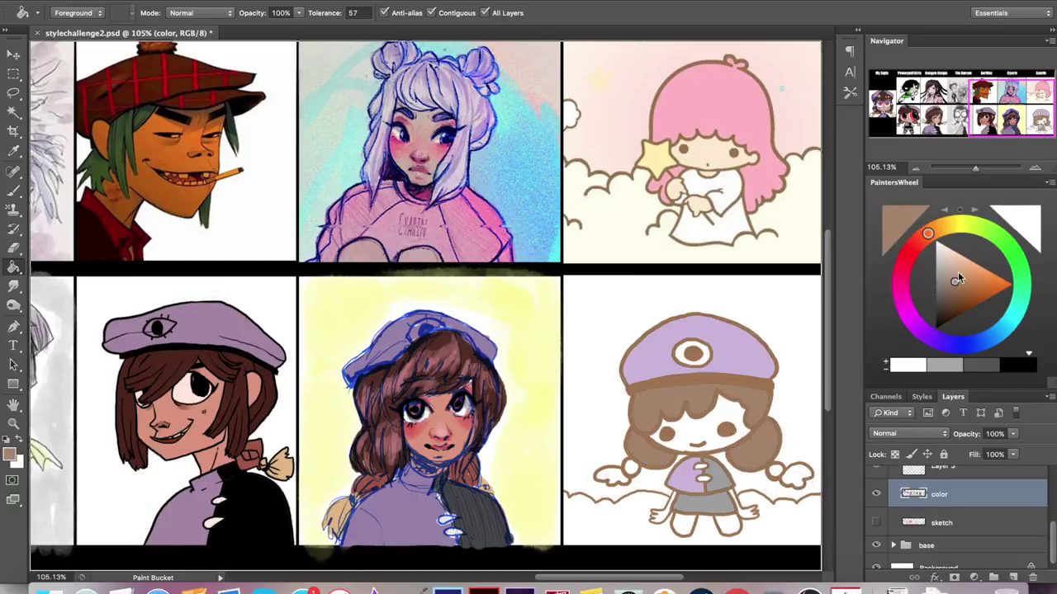
left_click(957, 258)
left_click(885, 246)
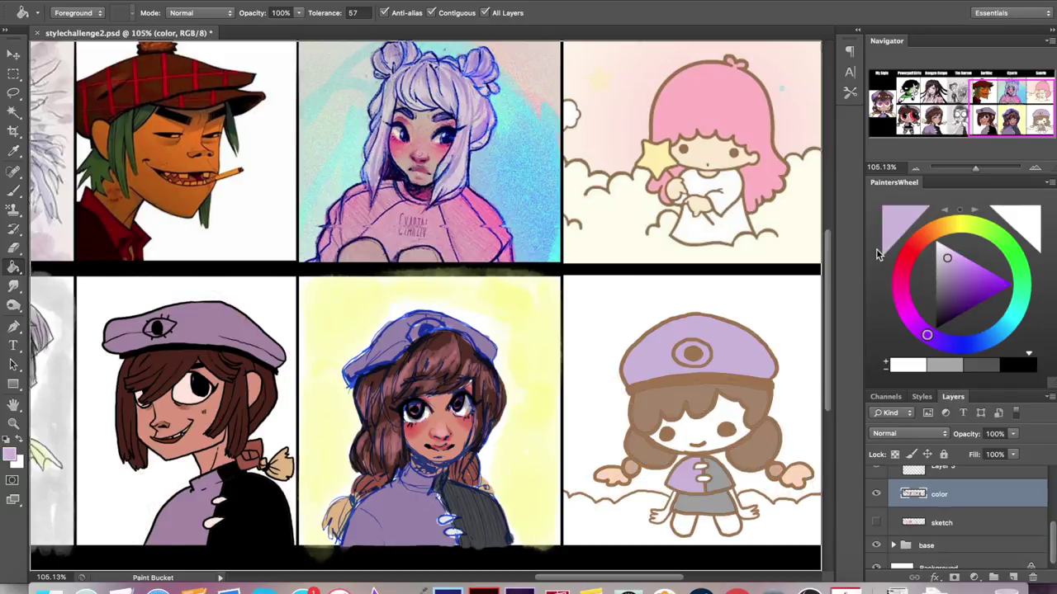
Fill the chibi's skin with a tan tone and the sky behind the clouds with pale pink.
left_click(248, 403, "alt")
scroll(496, 347, "left", 3)
scroll(661, 330, "right", 3)
left_click(741, 320, "alt")
left_click(741, 320)
scroll(741, 320, "down", 5)
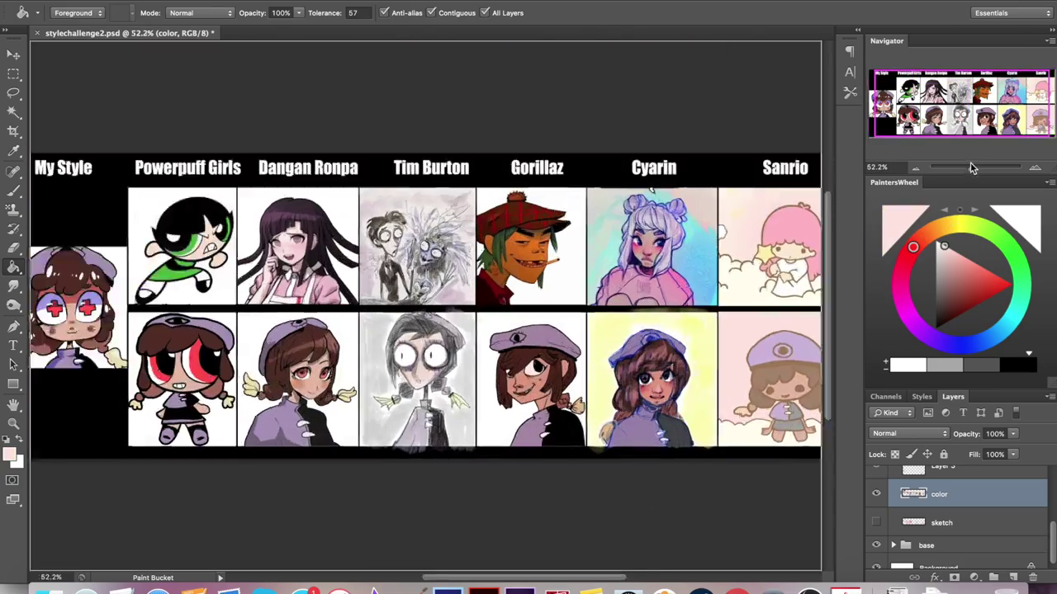